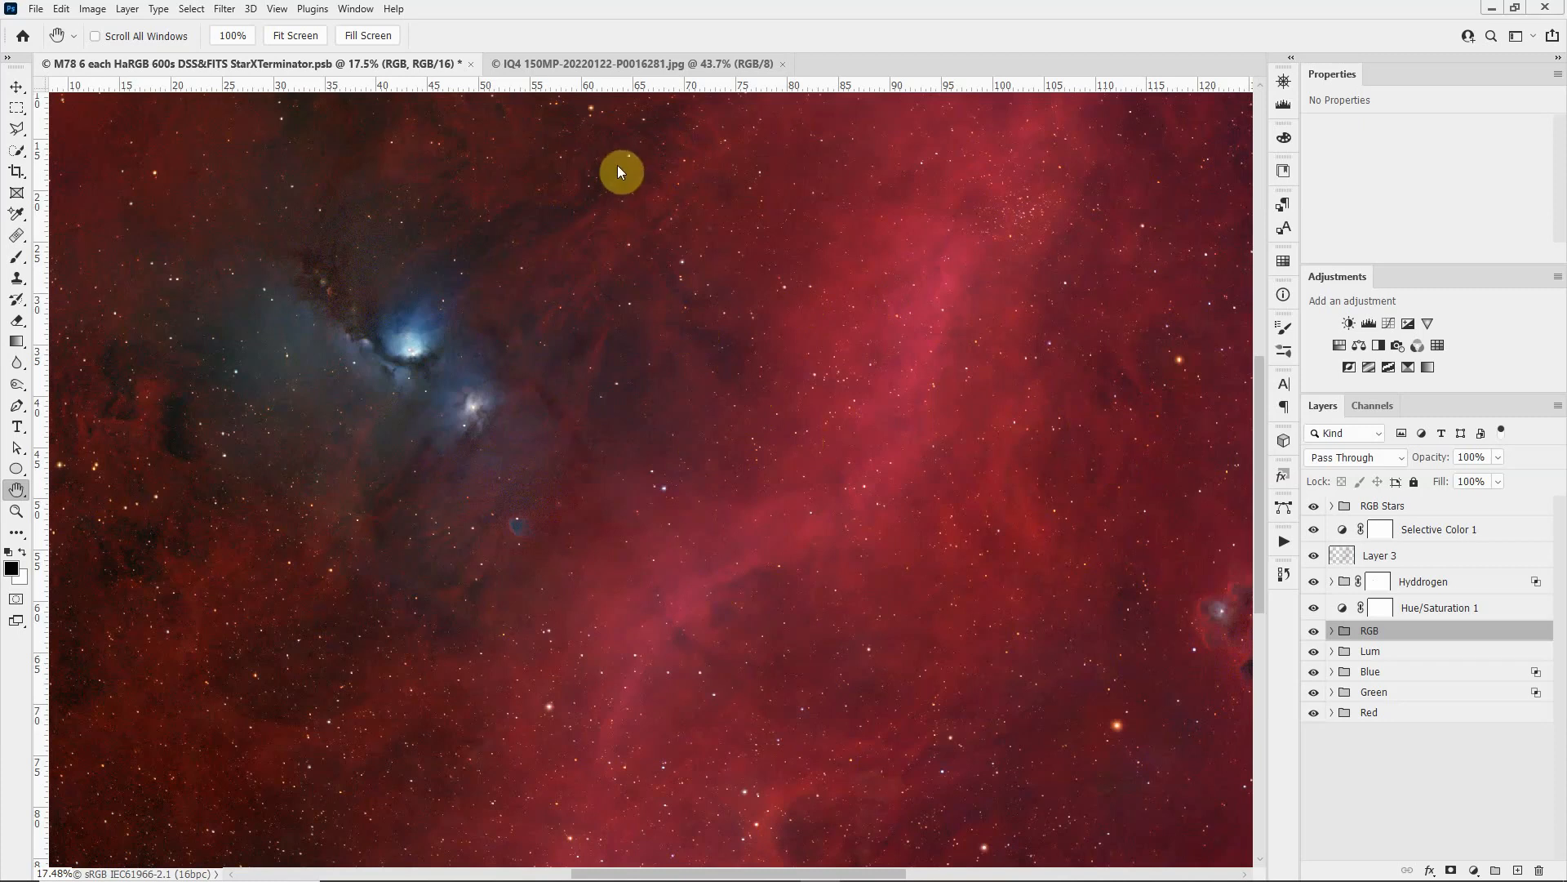
Step: View the IQ4 150MP observatory photo and switch to the Voyager Web Dashboard to examine its Virtual Field of View
click(621, 66)
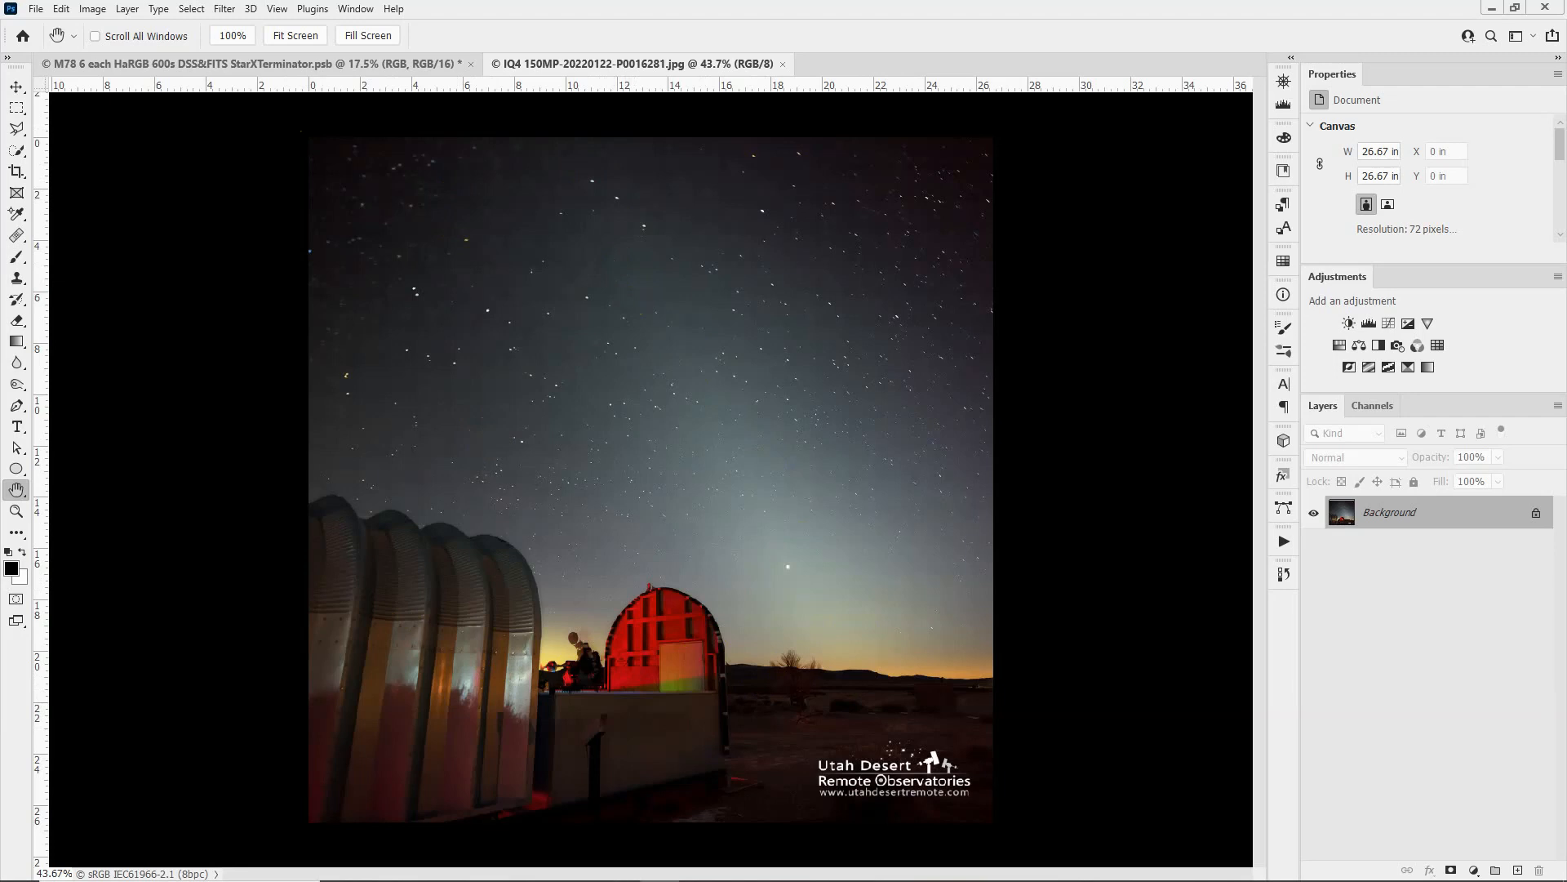
drag(0, 139, 885, 49)
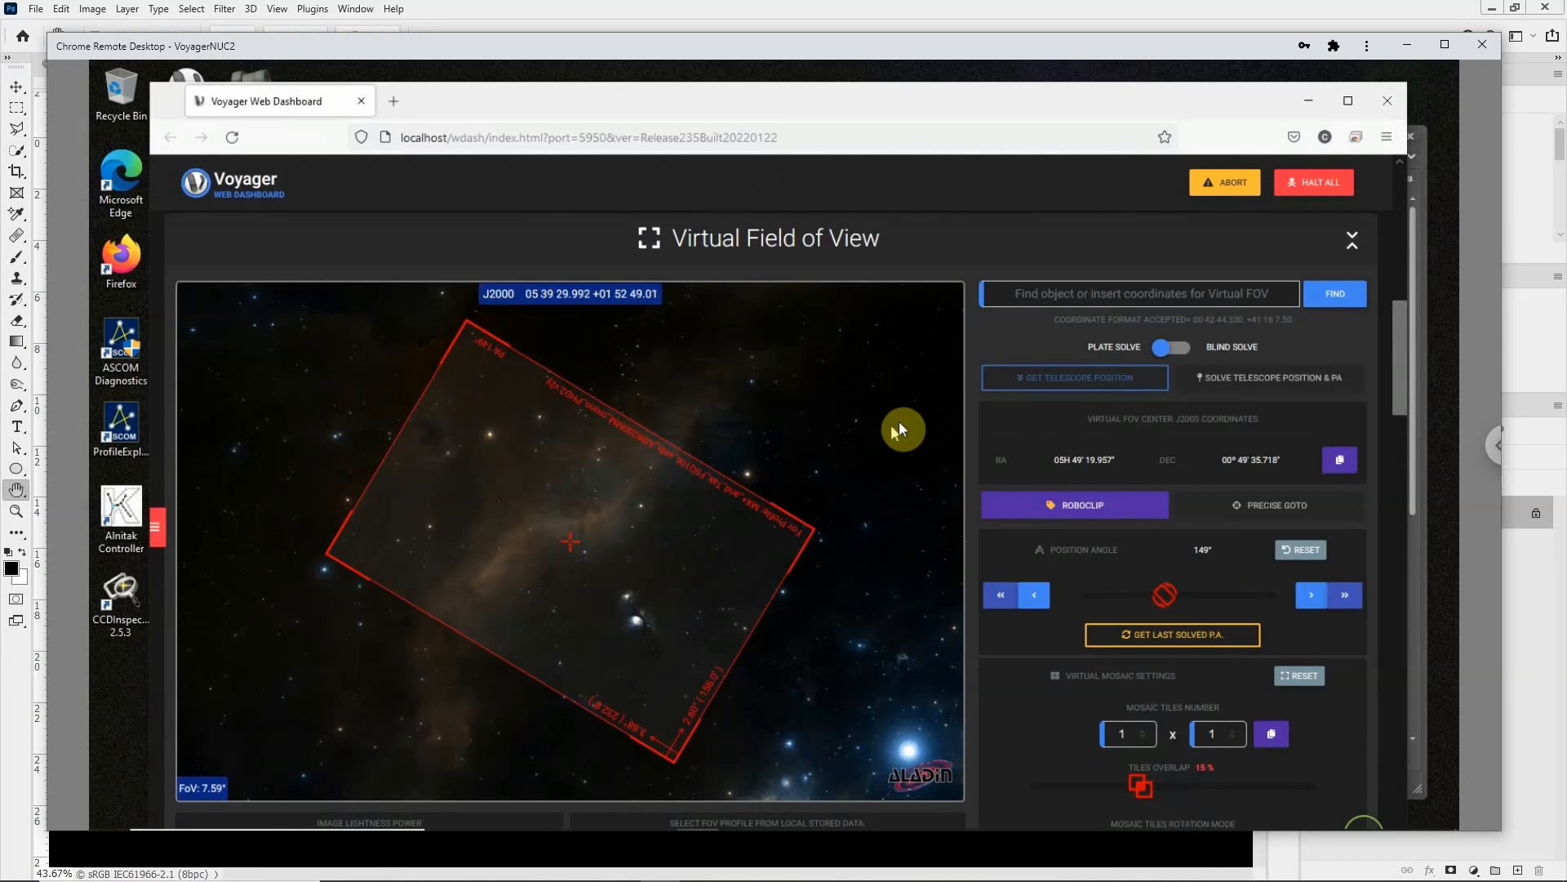
scroll(899, 420, up, 10)
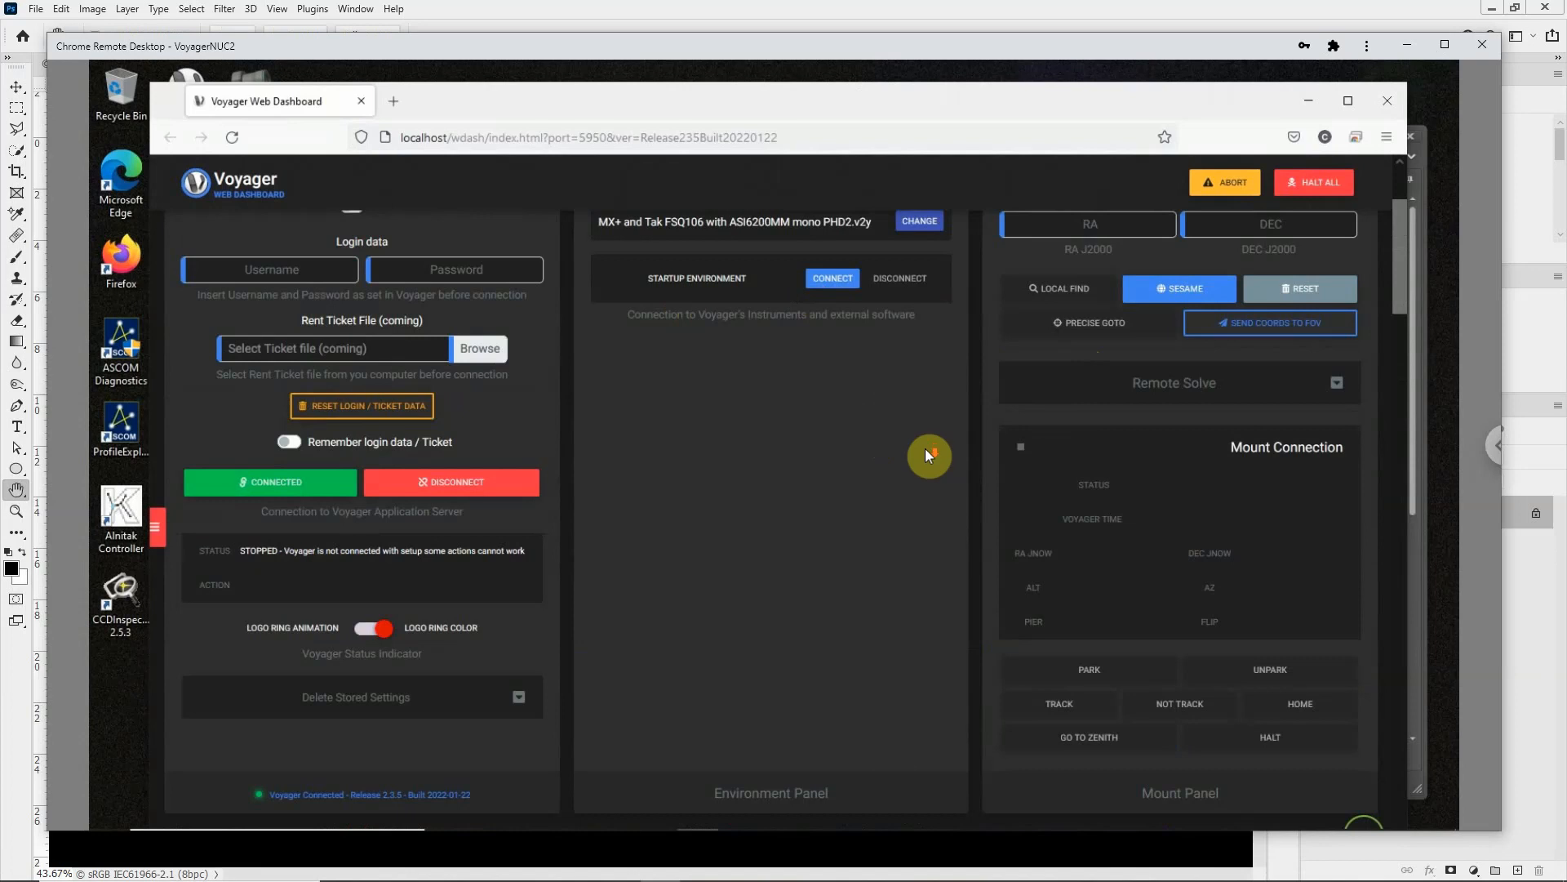
scroll(924, 447, down, 5)
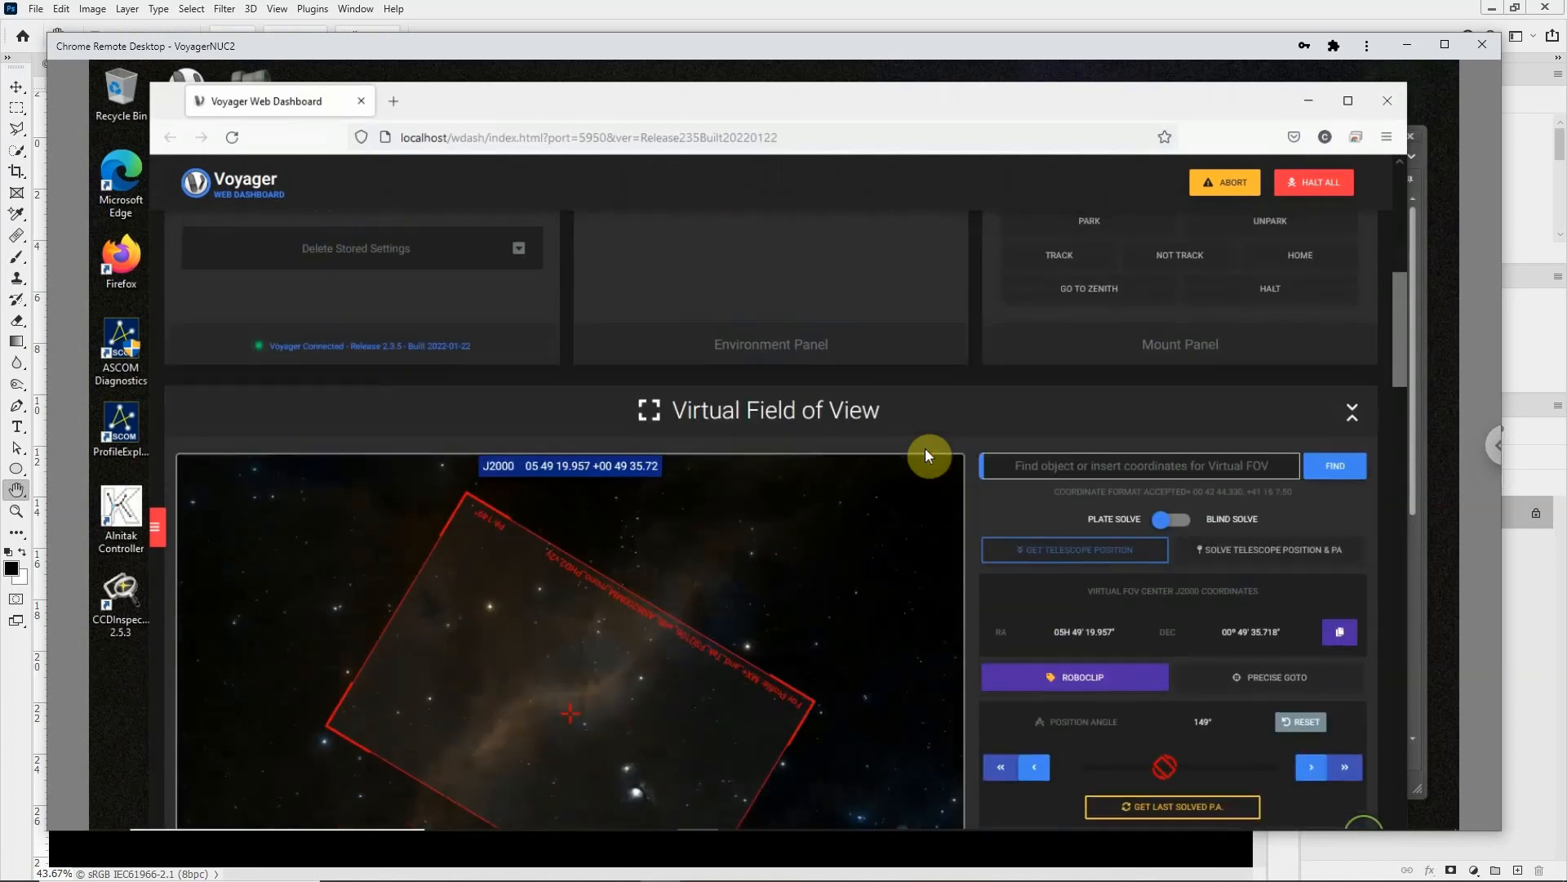
scroll(924, 447, down, 3)
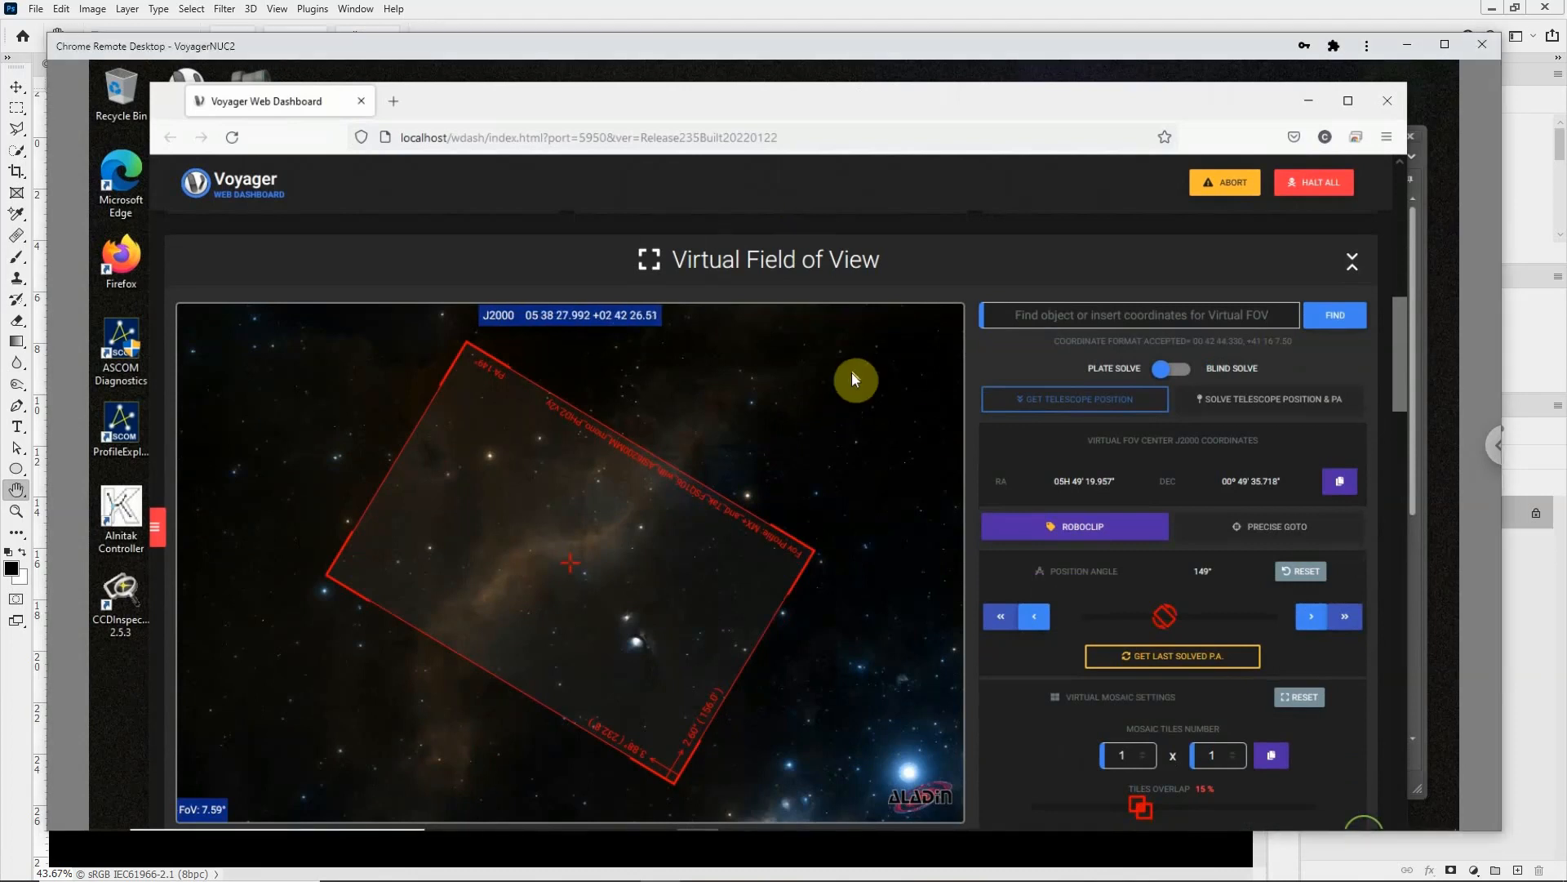
scroll(852, 379, down, 1)
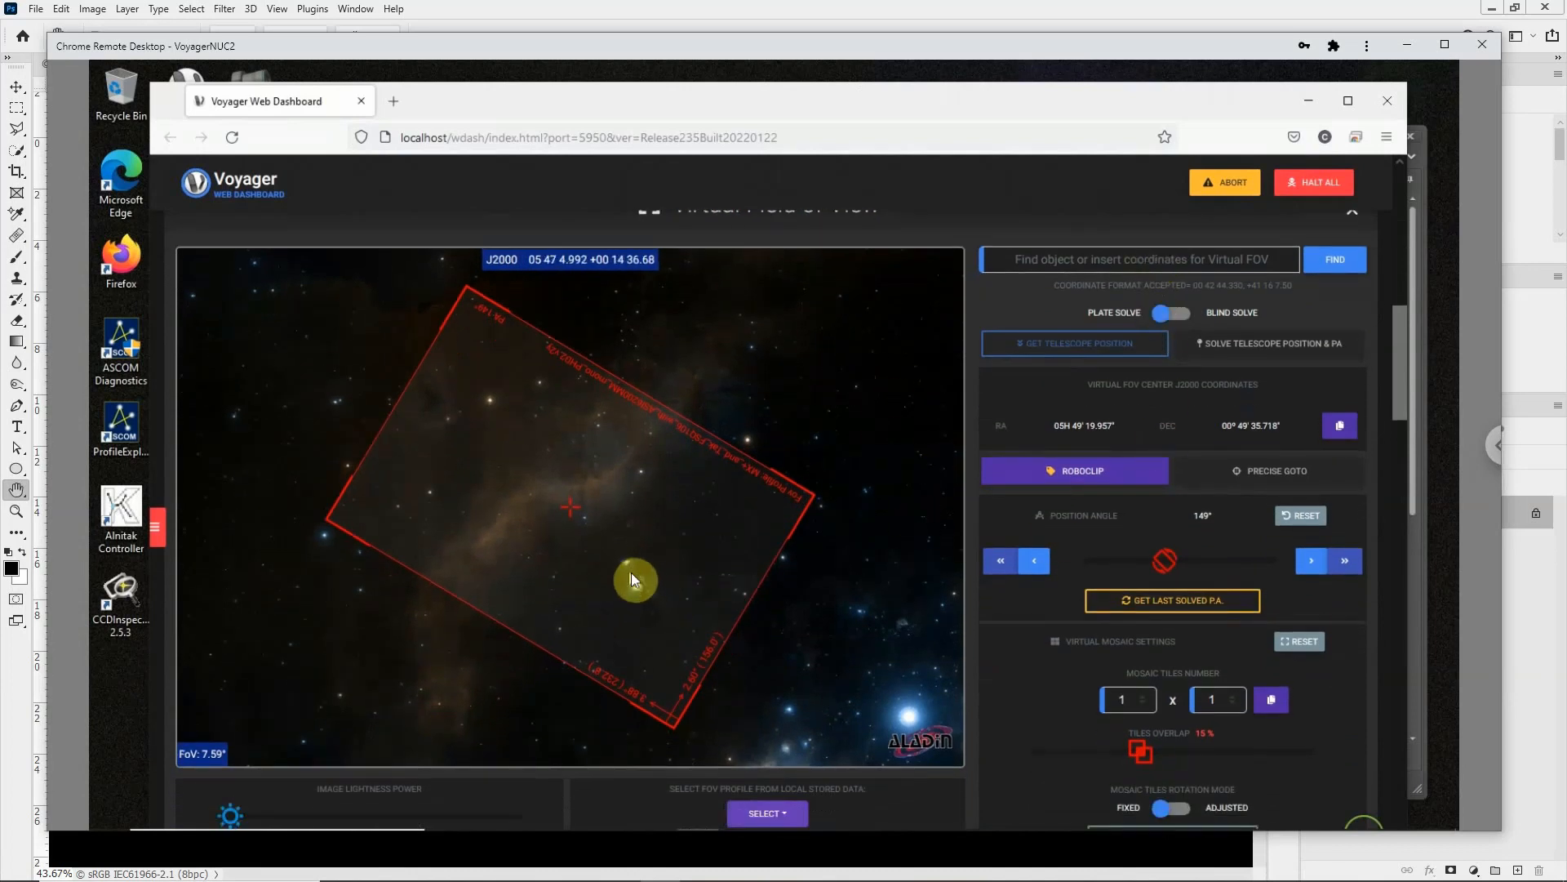
Step: Recenter the virtual field of view on the sky around M78 and set its position angle to 155°
mouse_move(678, 515)
mouse_down()
mouse_move(692, 525)
mouse_move(620, 487)
mouse_move(650, 524)
mouse_move(665, 507)
mouse_up()
click(1163, 561)
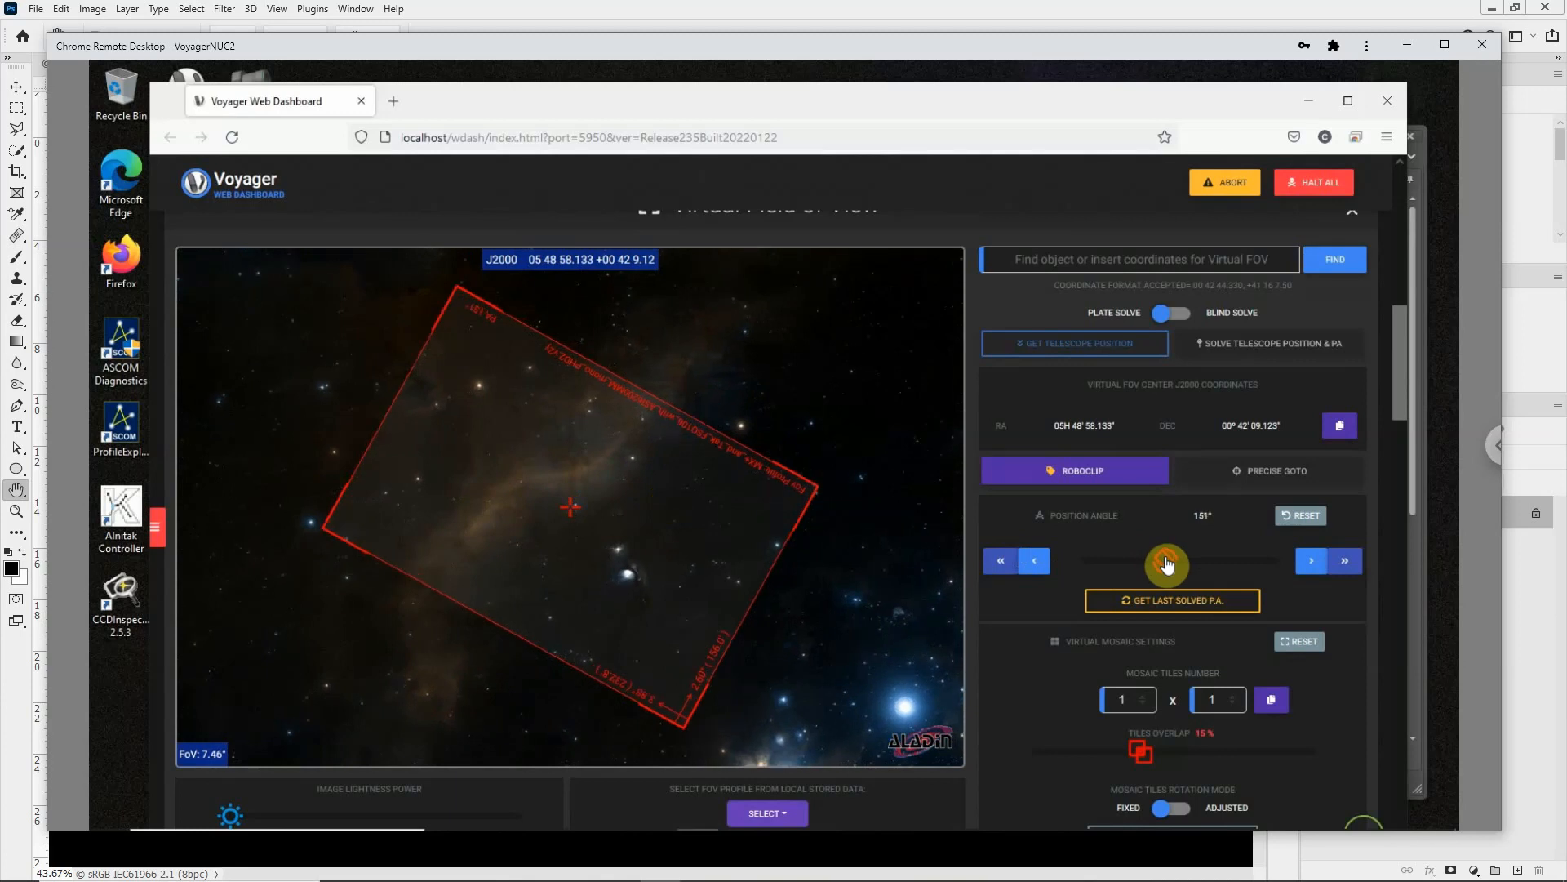
drag(1163, 563, 1168, 561)
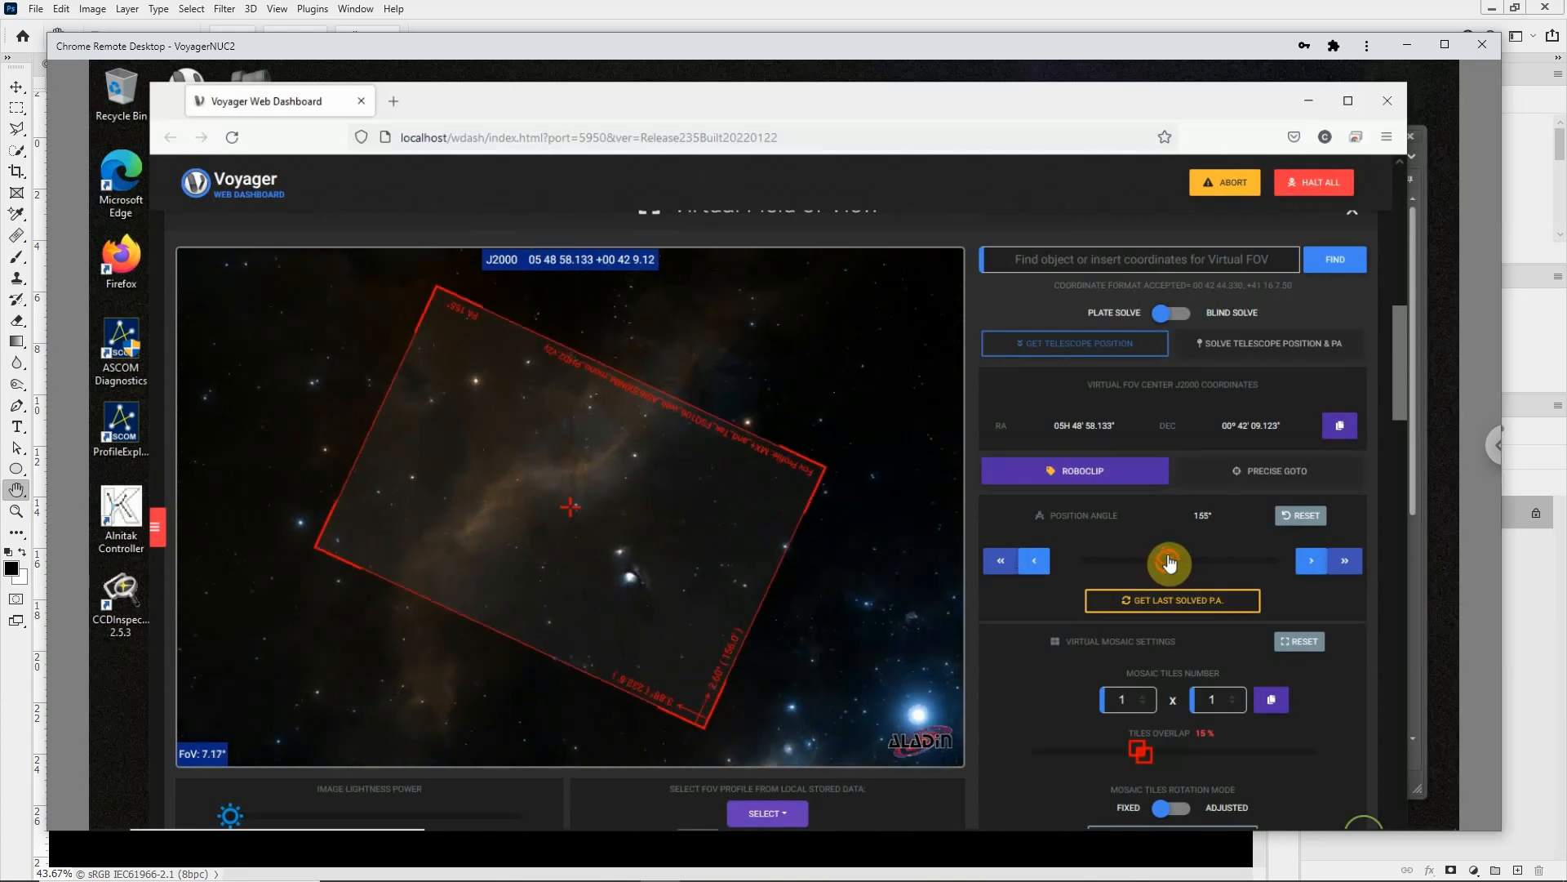
mouse_move(686, 527)
mouse_down()
mouse_move(703, 522)
mouse_move(693, 539)
mouse_up()
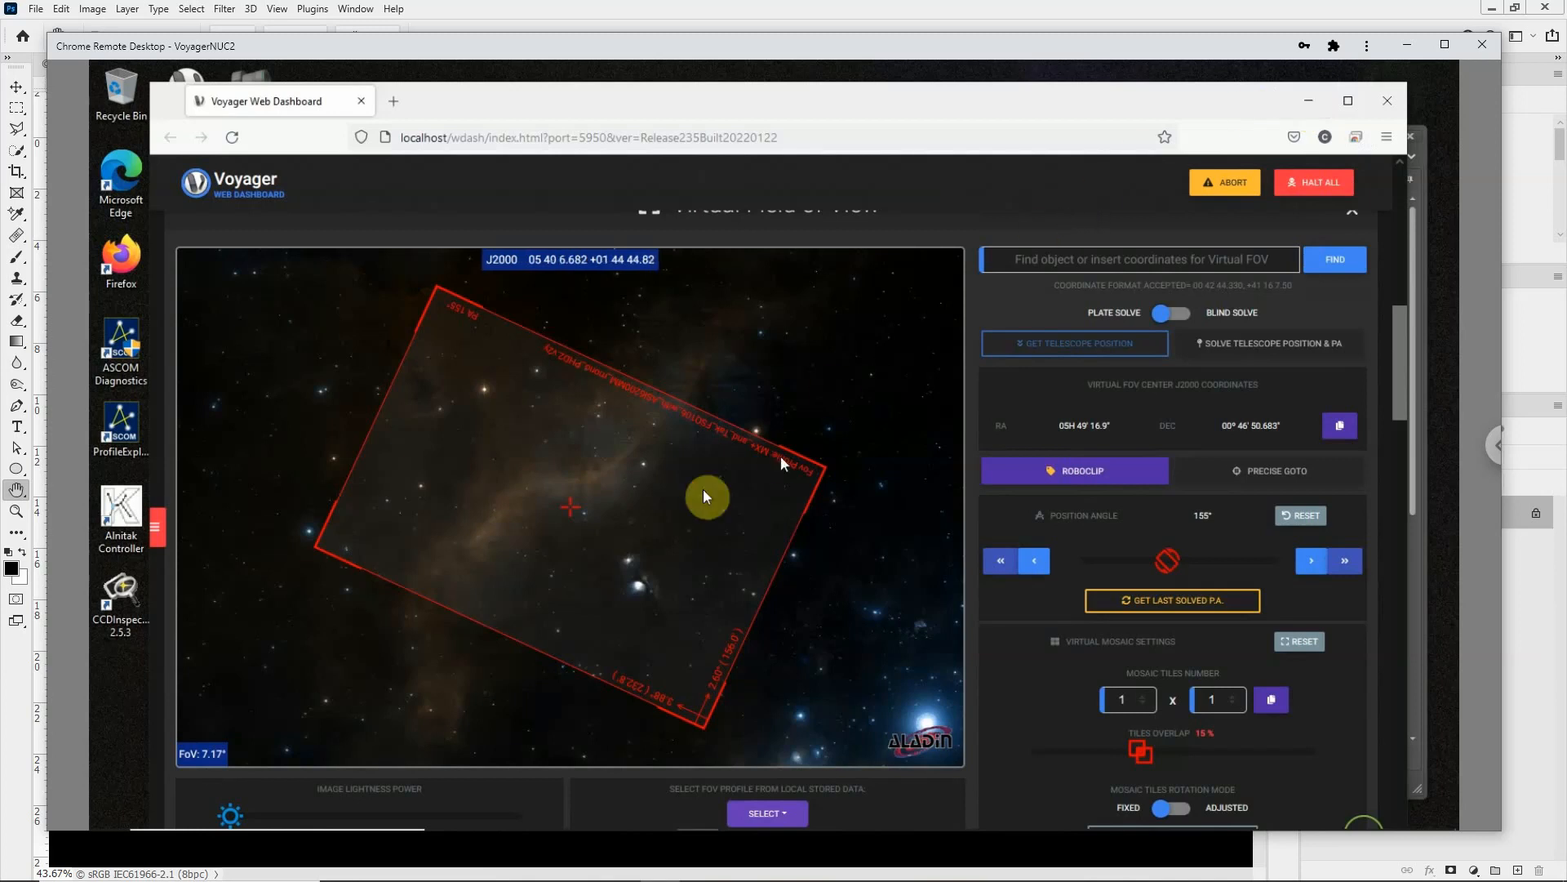
click(1308, 100)
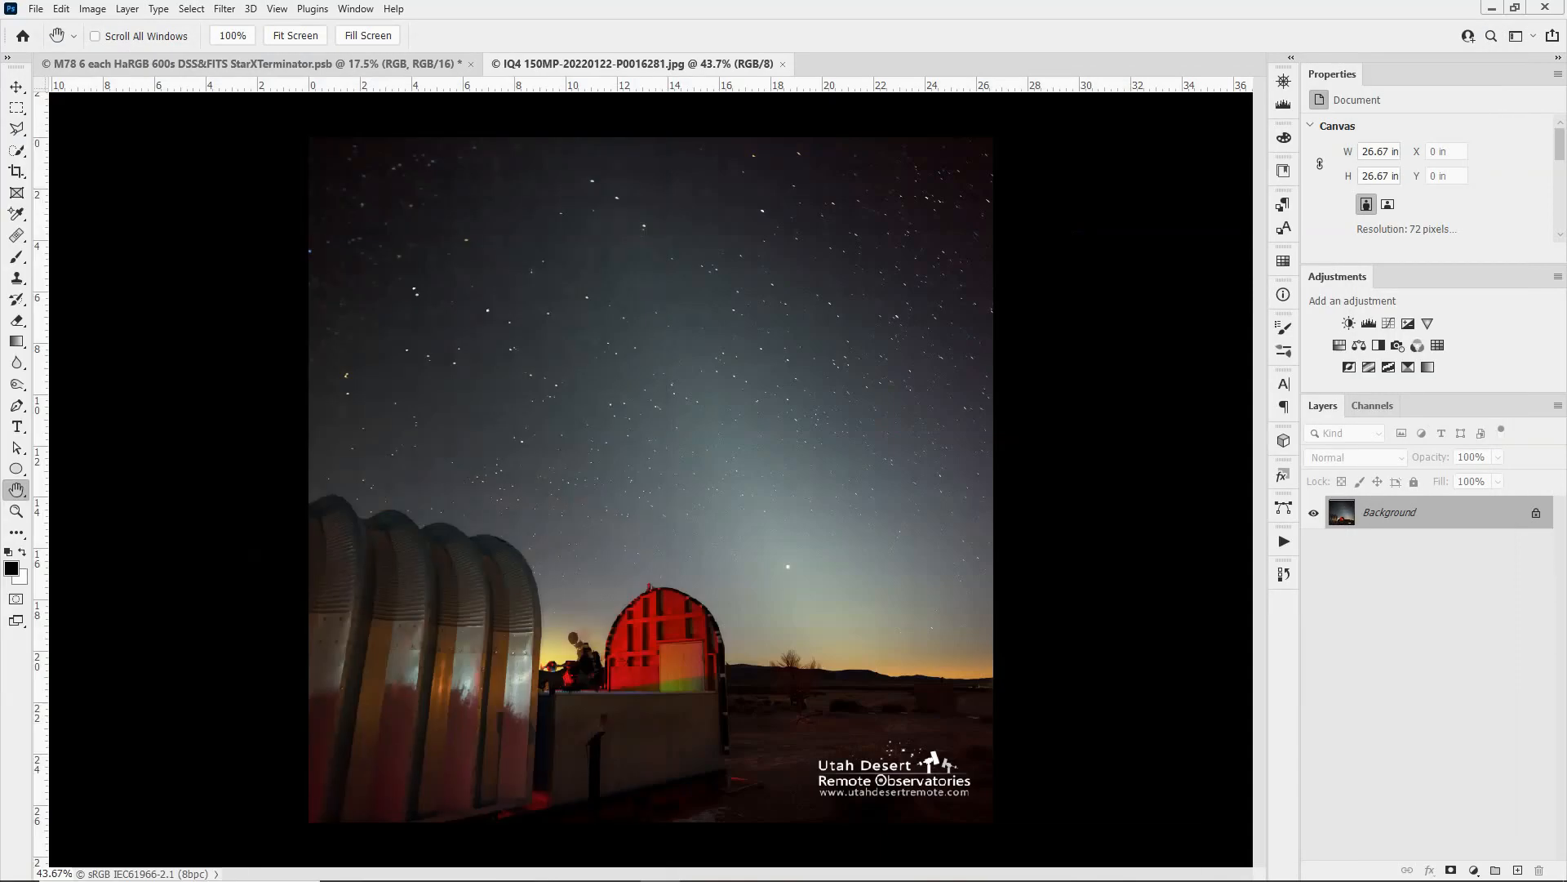
Step: Switch to DeepSkyStacker and review the M78 file list from the Green frames down to the Red frames
drag(0, 269, 1102, 36)
scroll(715, 630, down, 2)
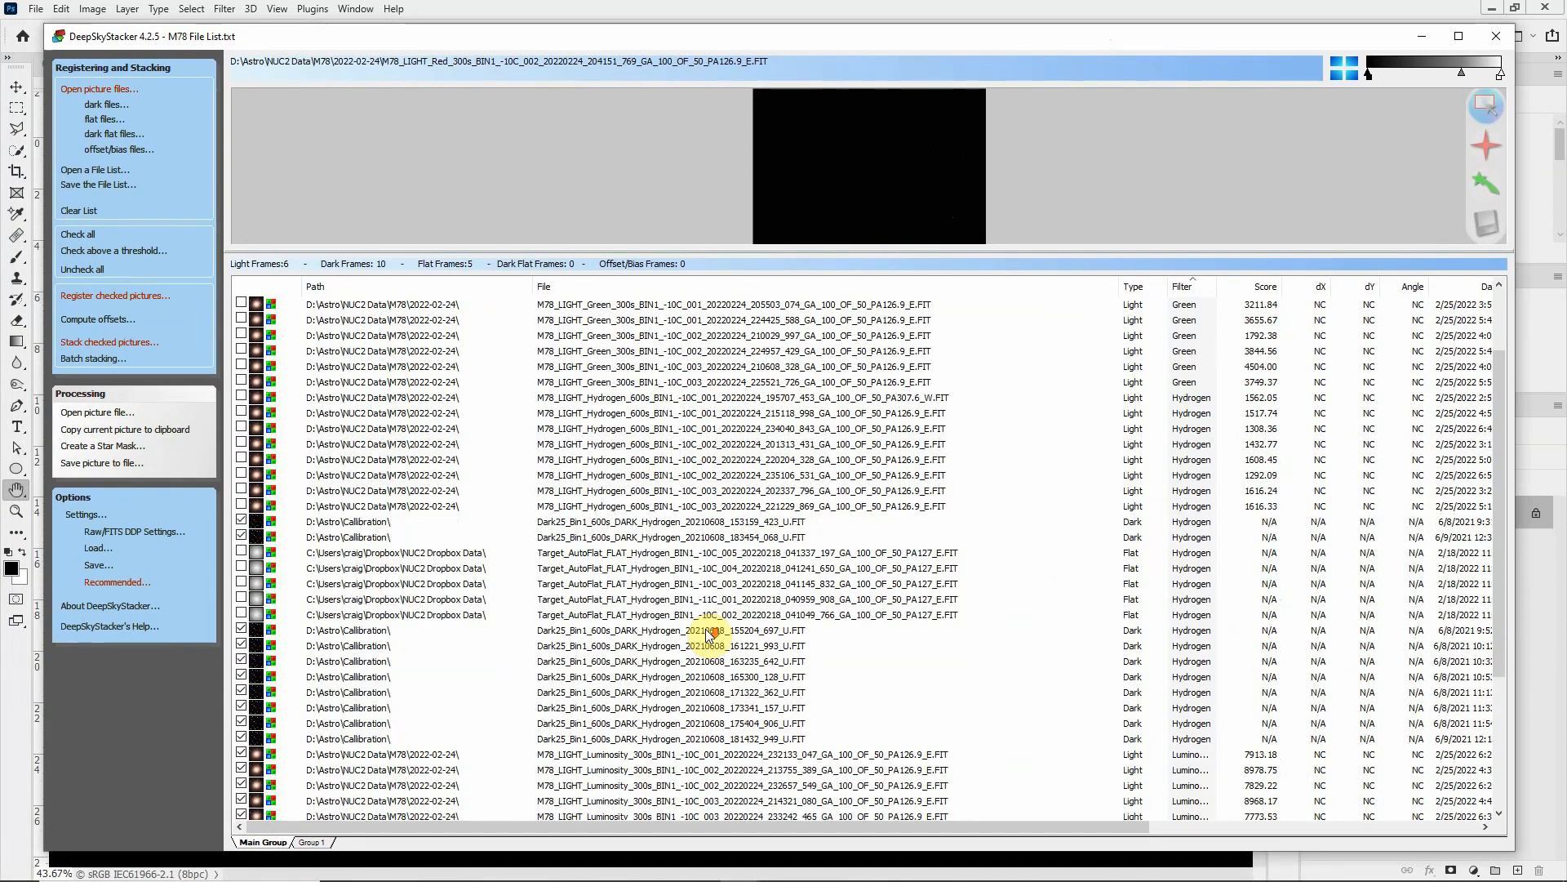
scroll(708, 630, down, 2)
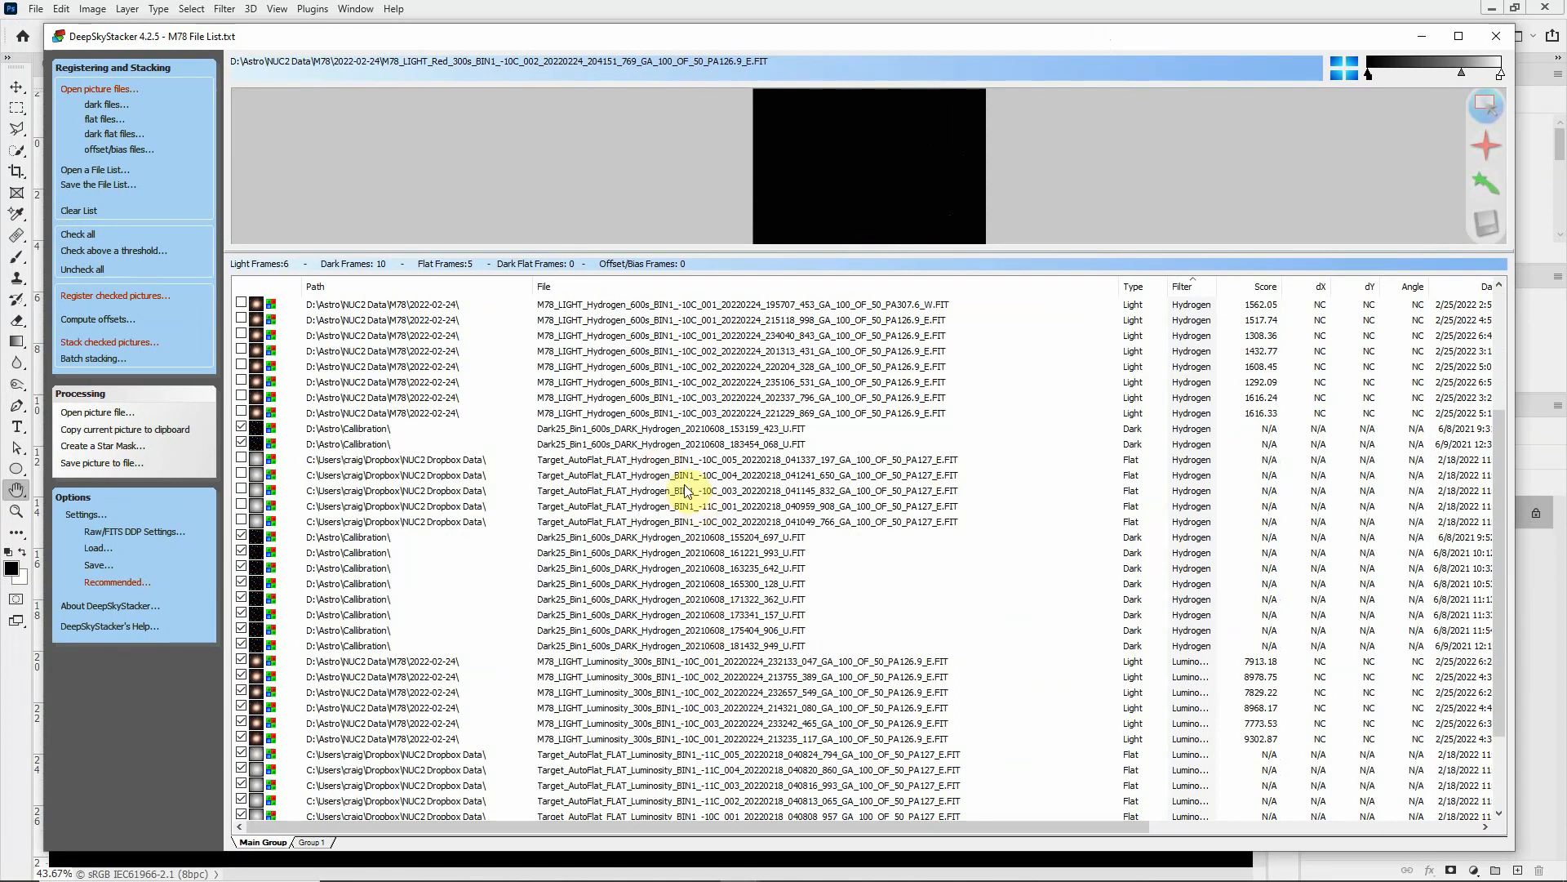
scroll(902, 630, down, 2)
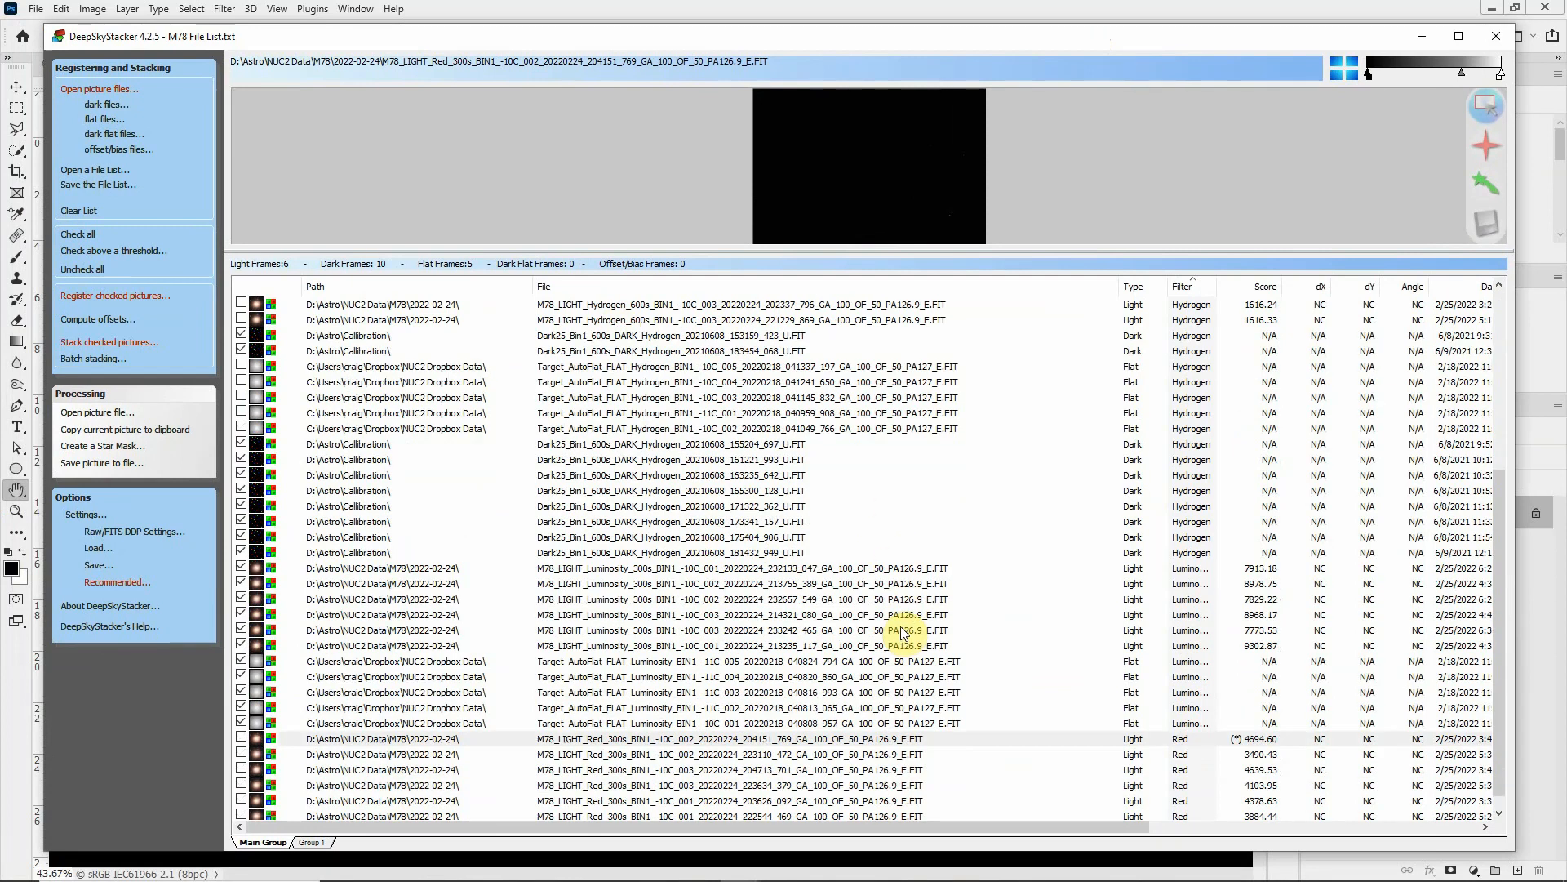
scroll(902, 630, down, 1)
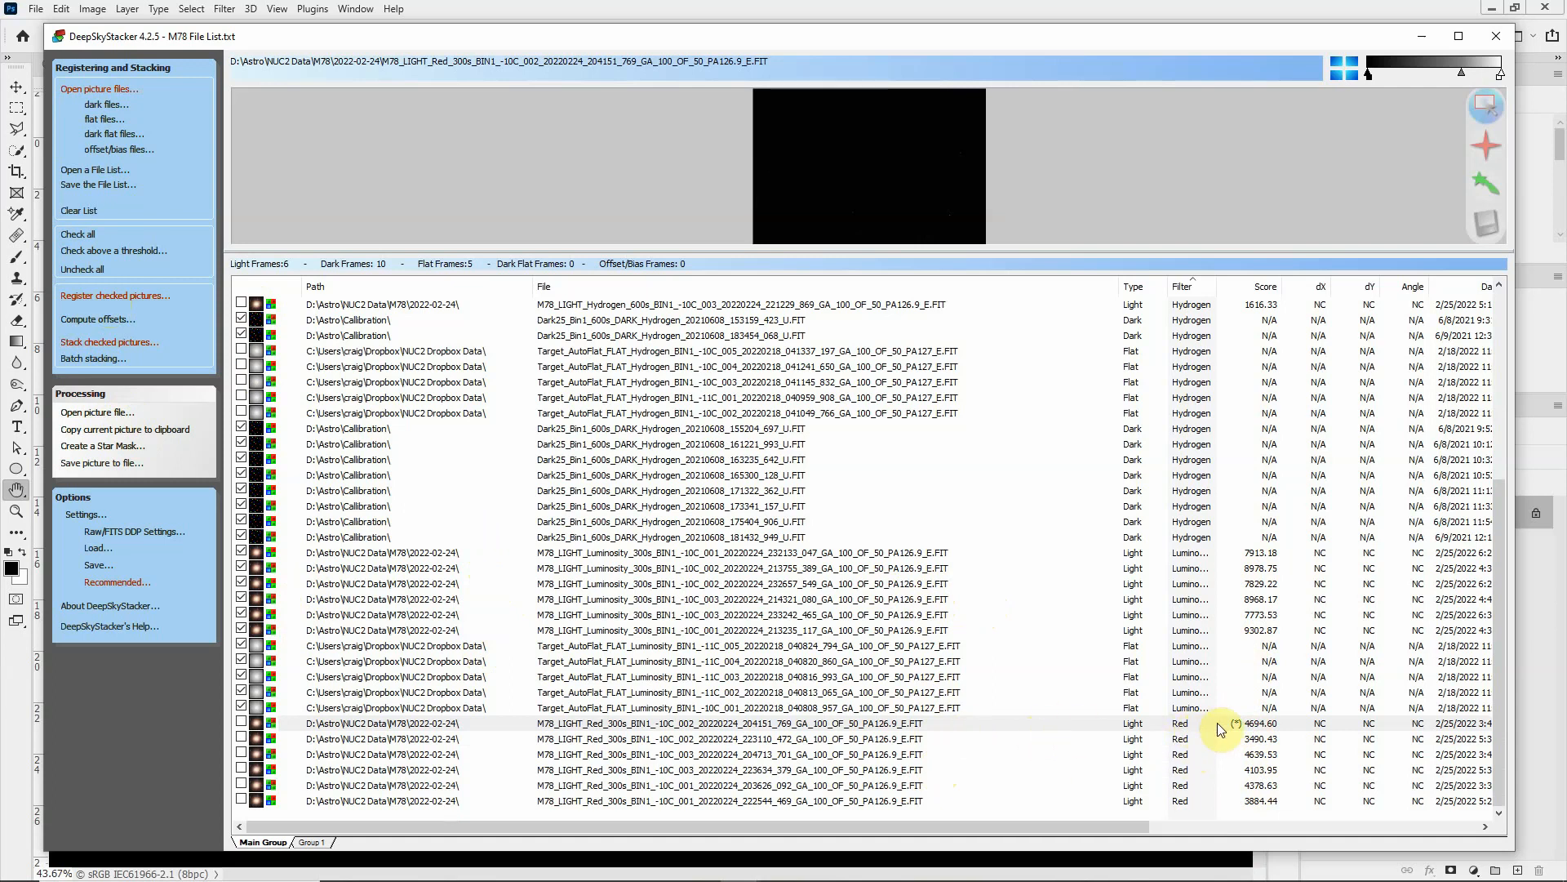
Step: Examine the Red light frames' scores and the reference frame setting in DeepSkyStacker, and move its window off the screen
right_click(1014, 721)
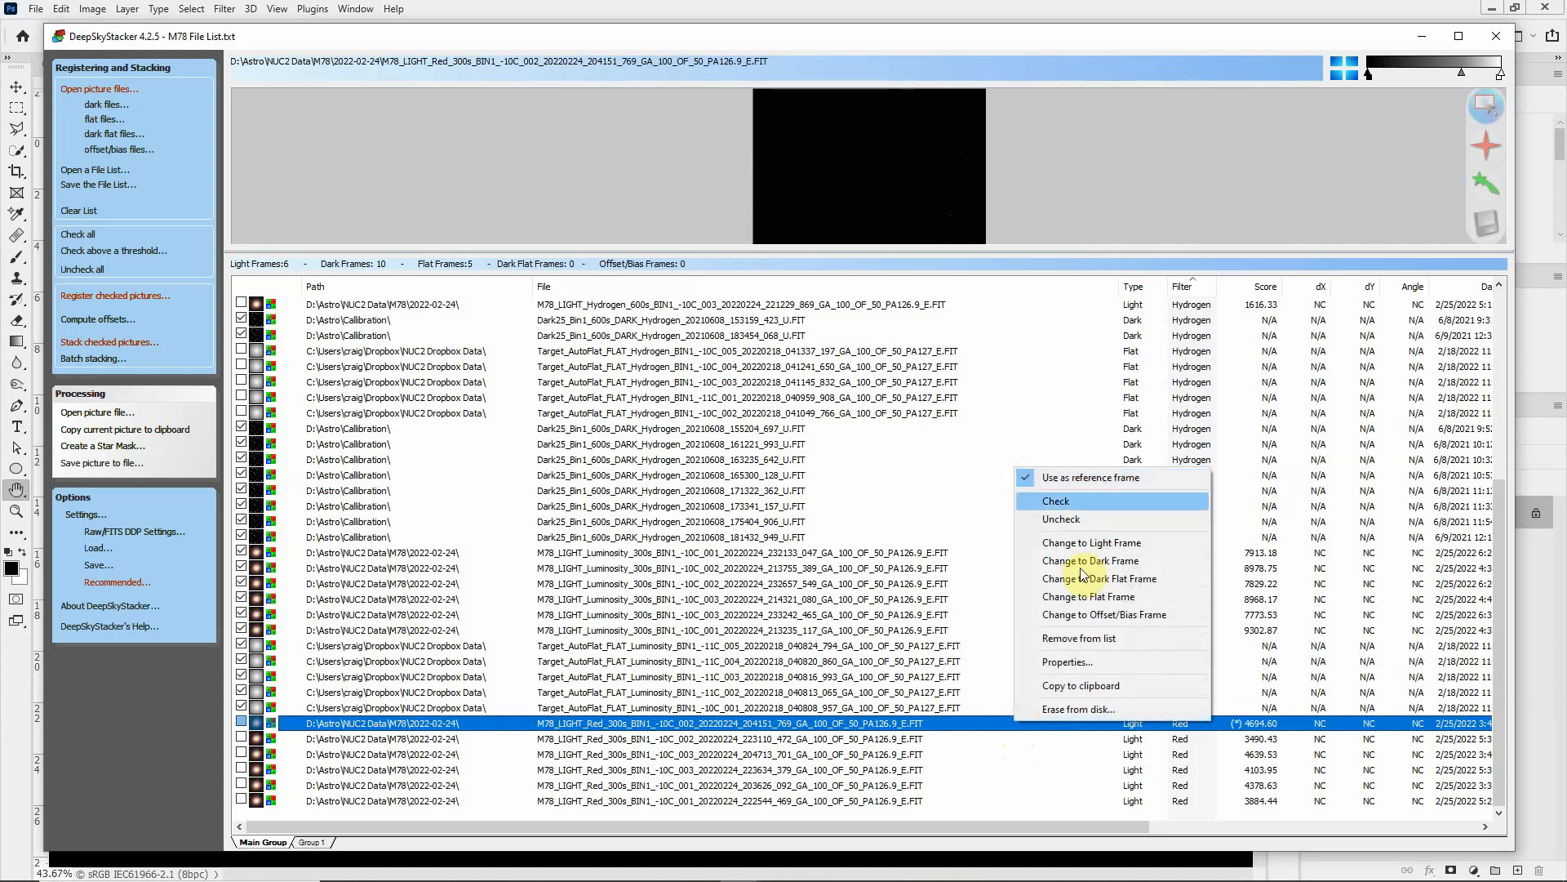
click(1056, 770)
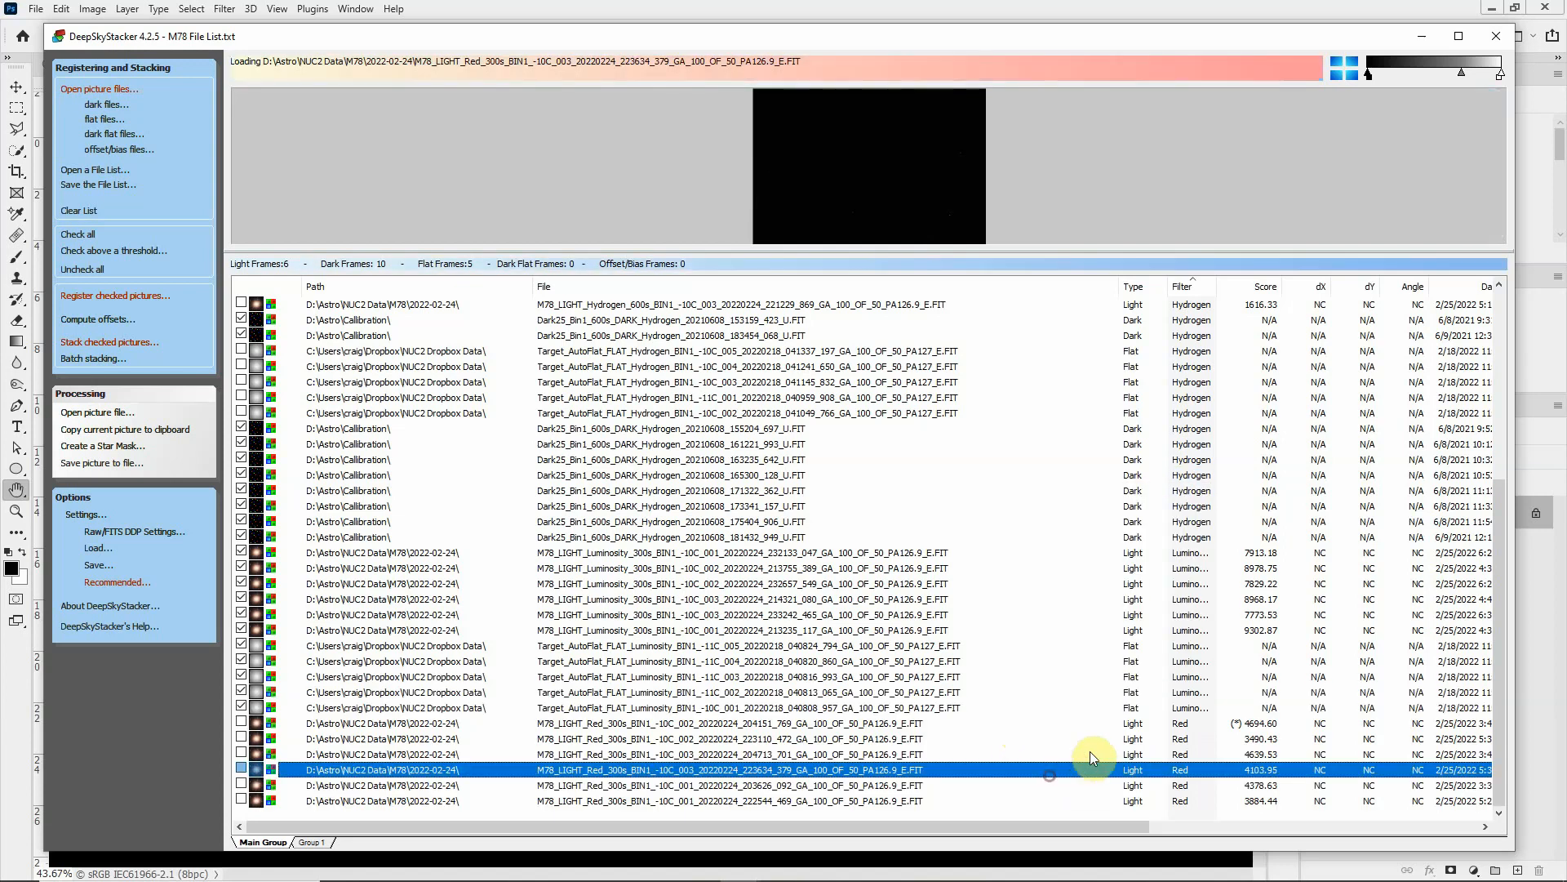
click(1242, 727)
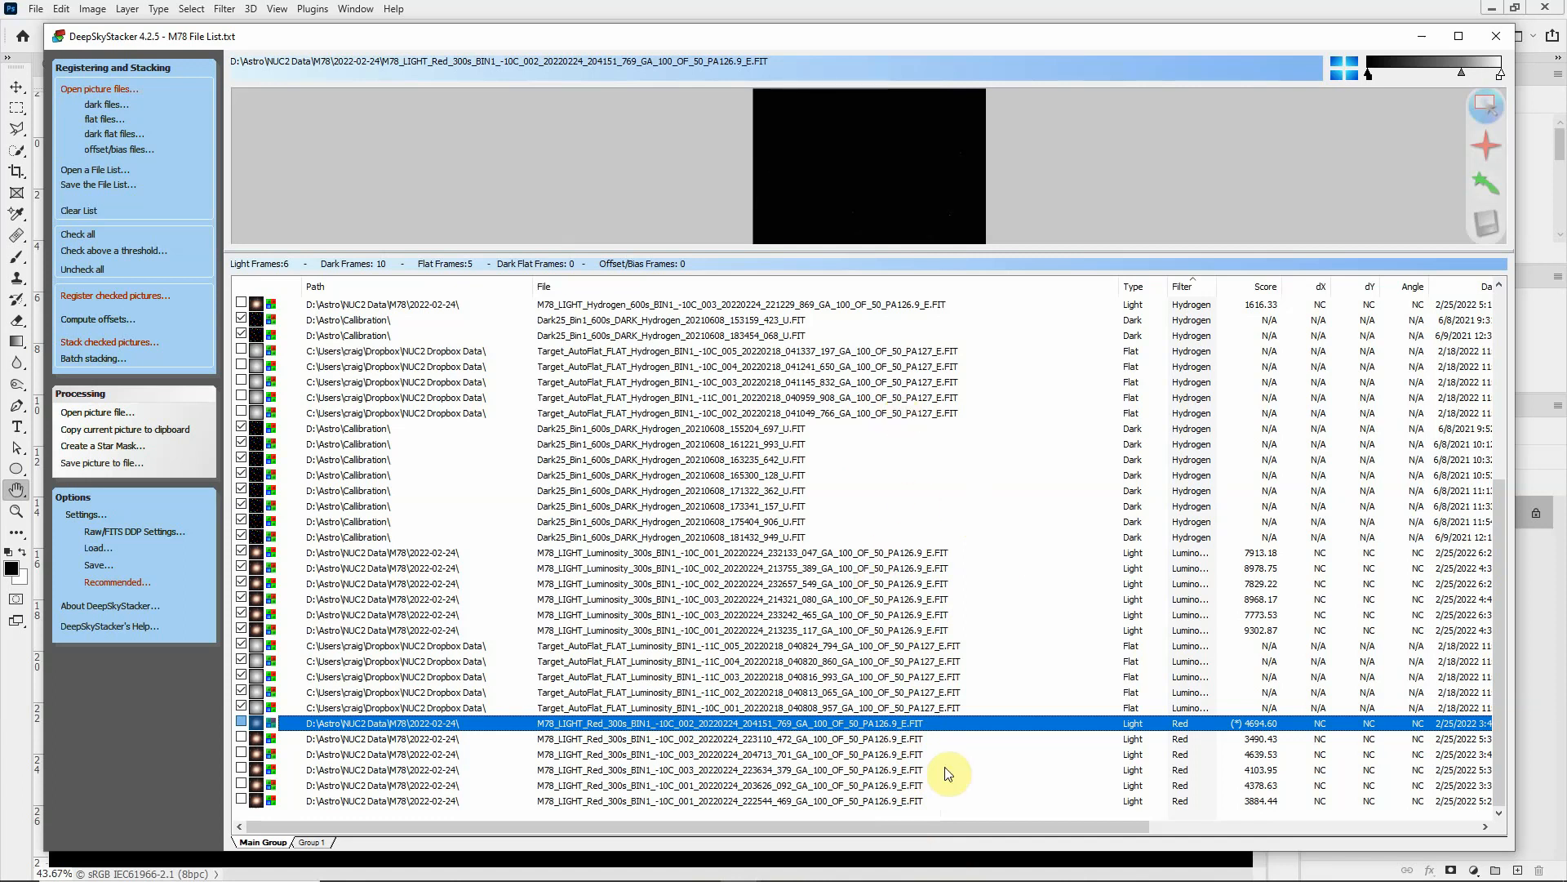
click(812, 15)
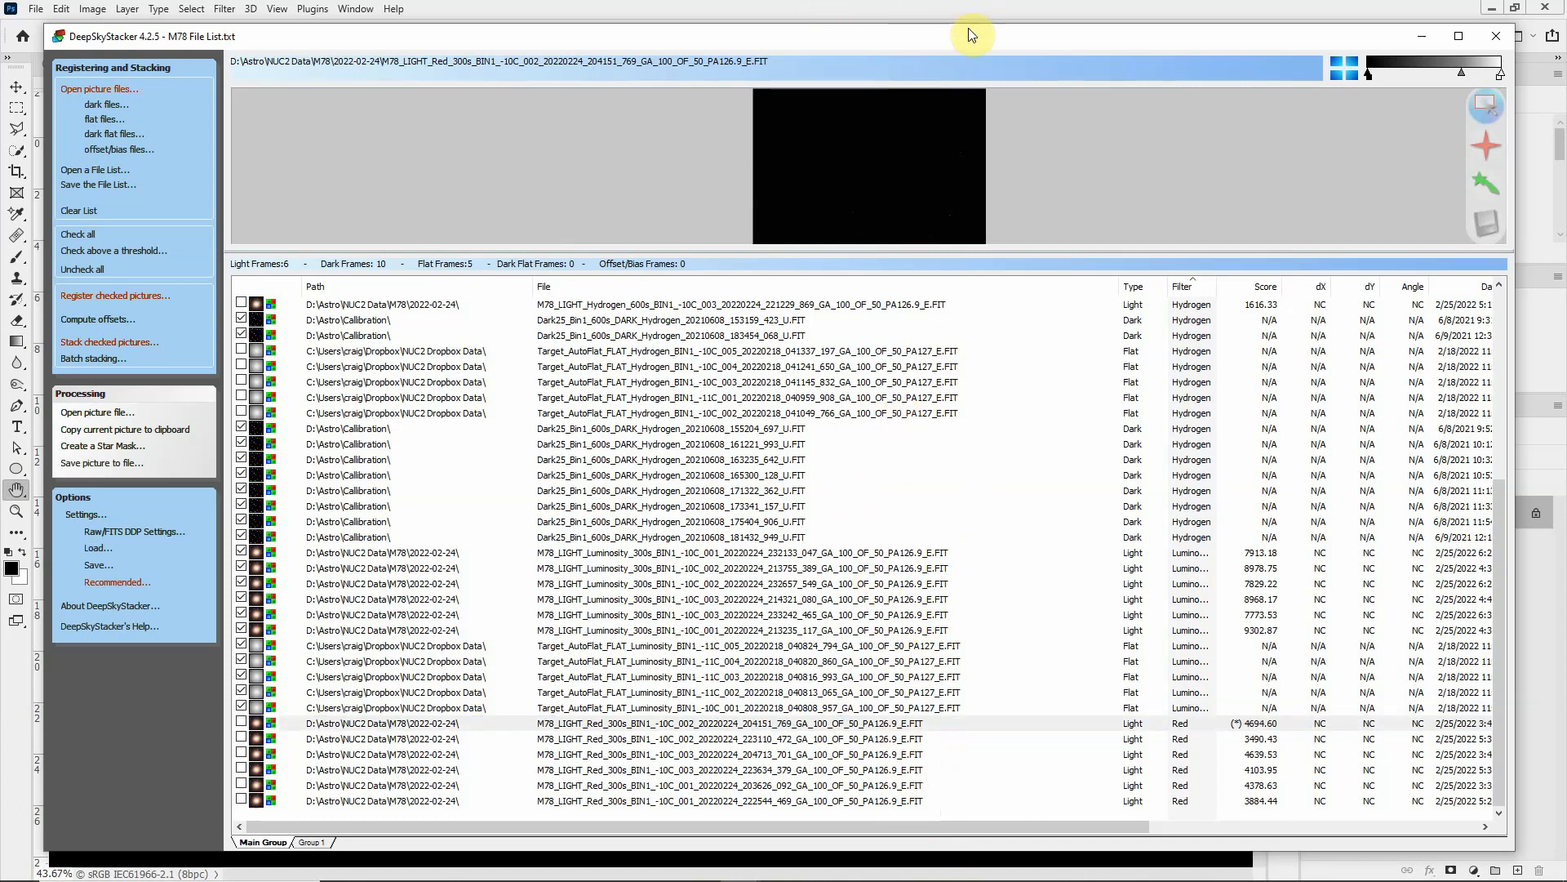
drag(972, 36, 0, 90)
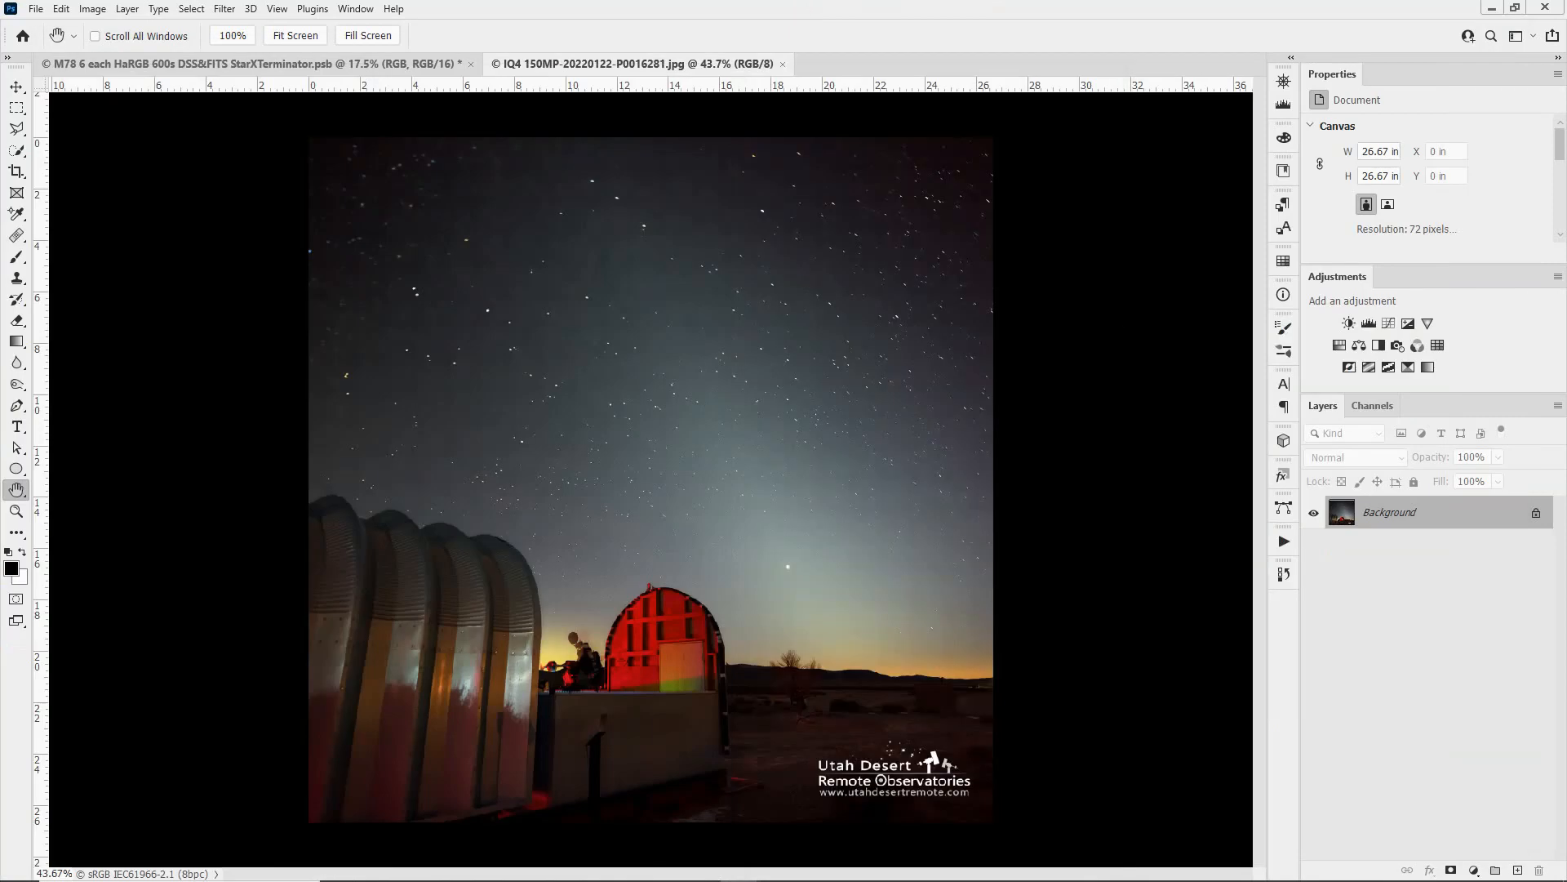
Step: Return to the M78 HaRGB document in Photoshop and select the Red, Green, Blue, Lum and RGB groups in turn
click(368, 64)
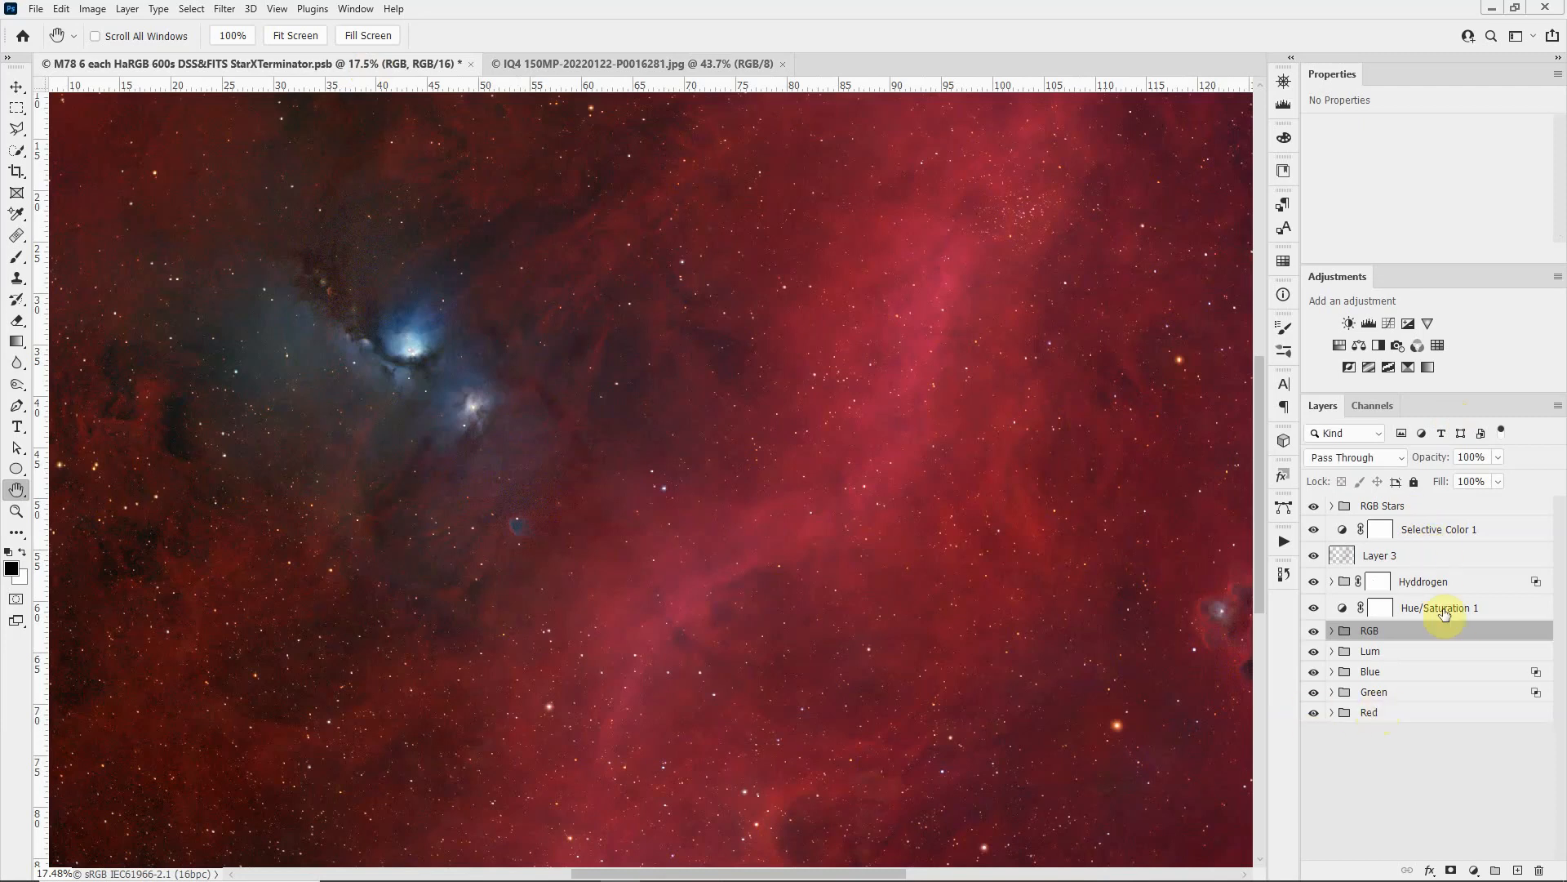
click(1392, 716)
click(1412, 691)
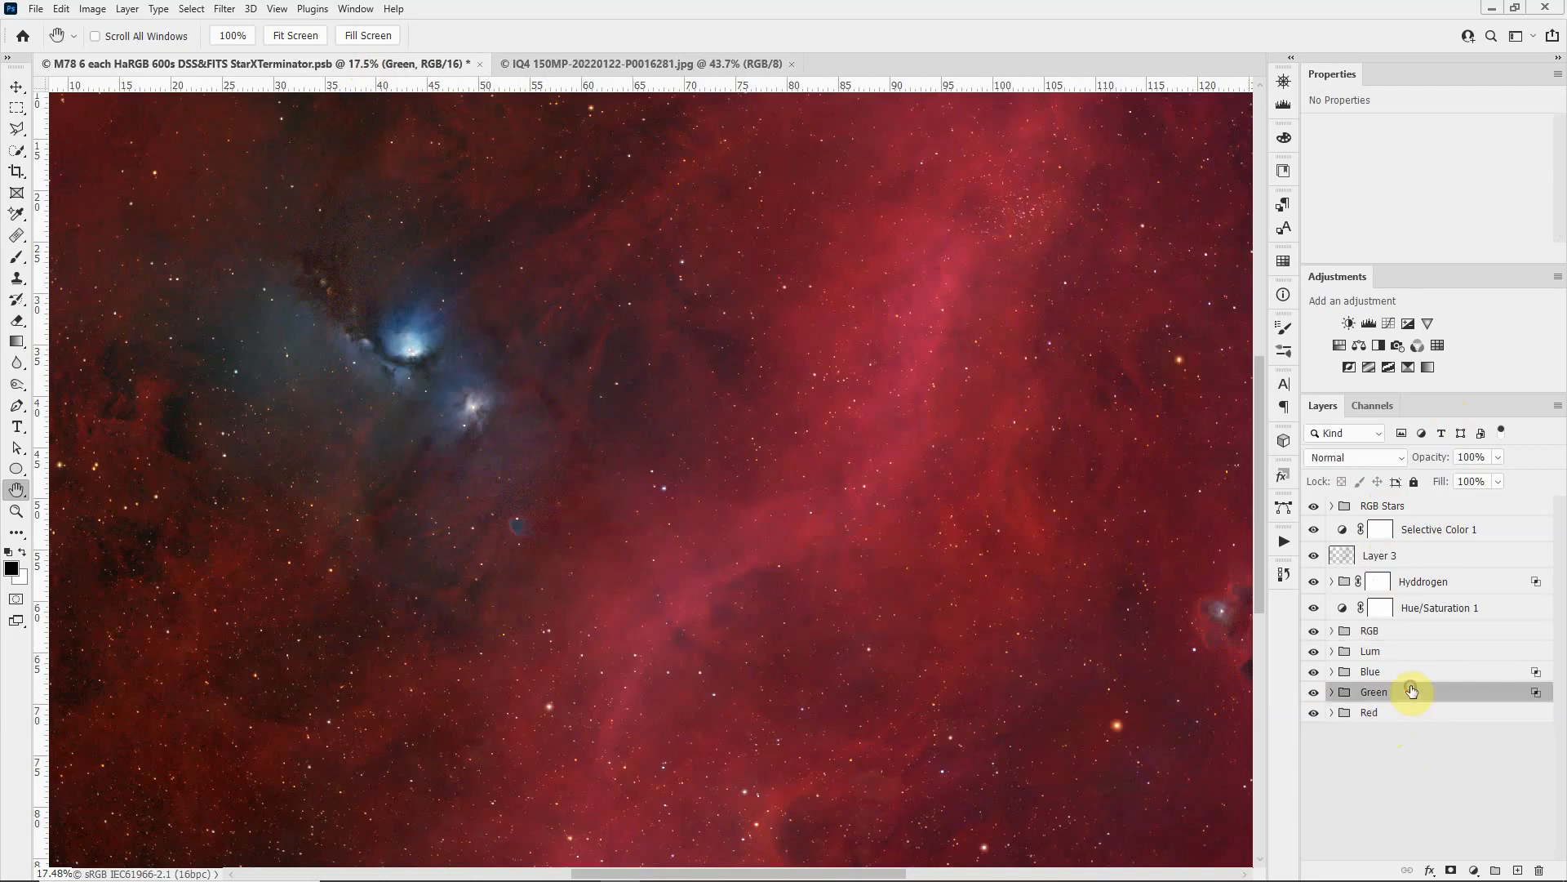
click(1410, 671)
click(1411, 650)
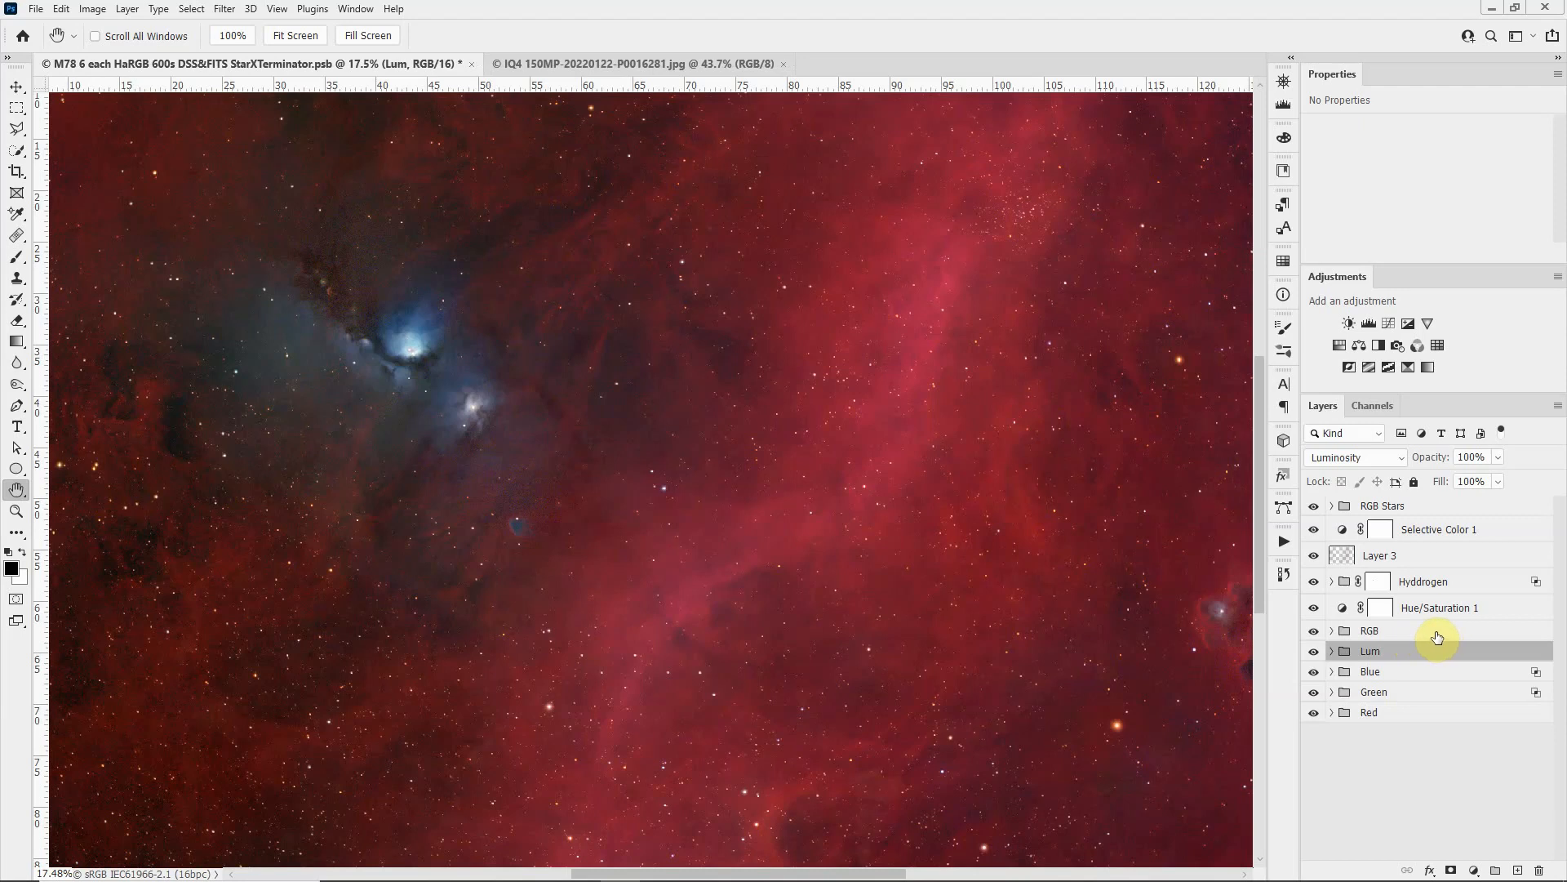
click(1438, 636)
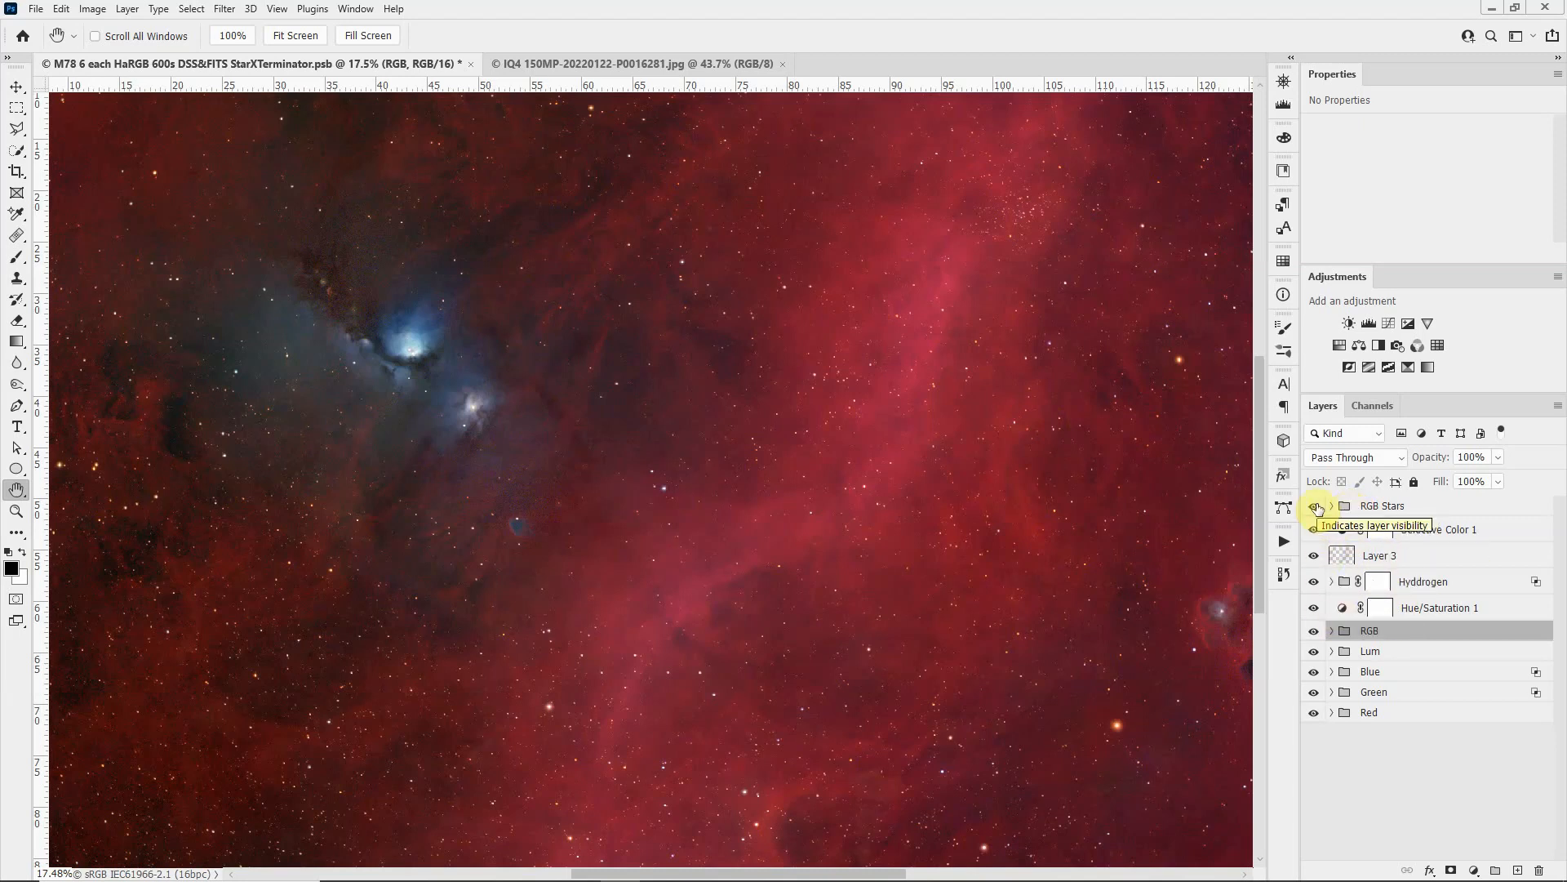
Step: Hide everything above the Red group, then expand Red and compare its 300s image with and without the Levels 5 adjustment
drag(1314, 506, 1312, 693)
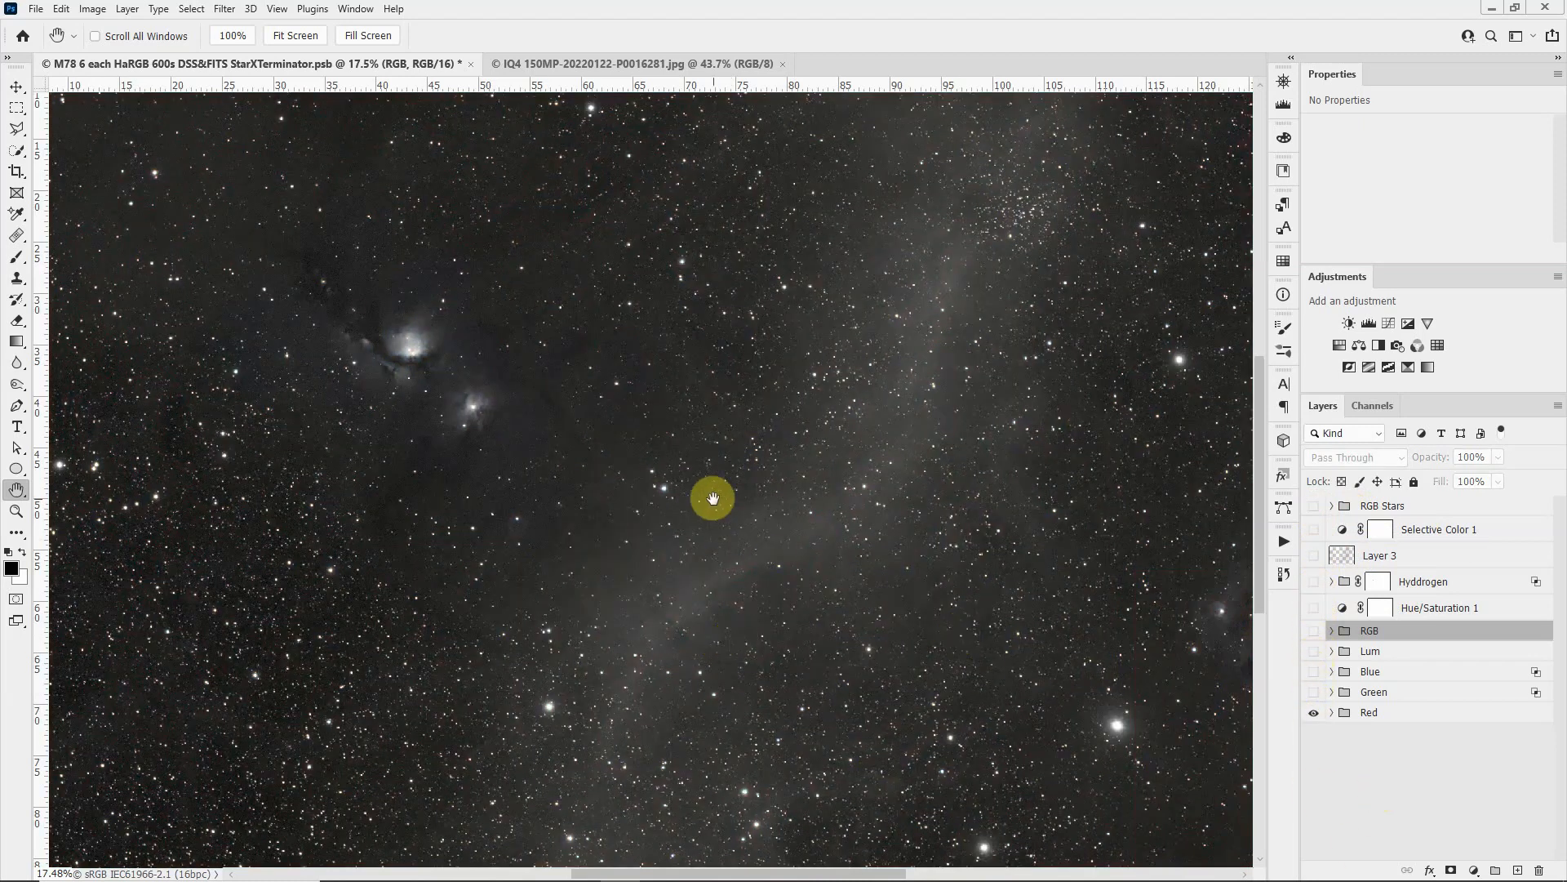
click(1332, 715)
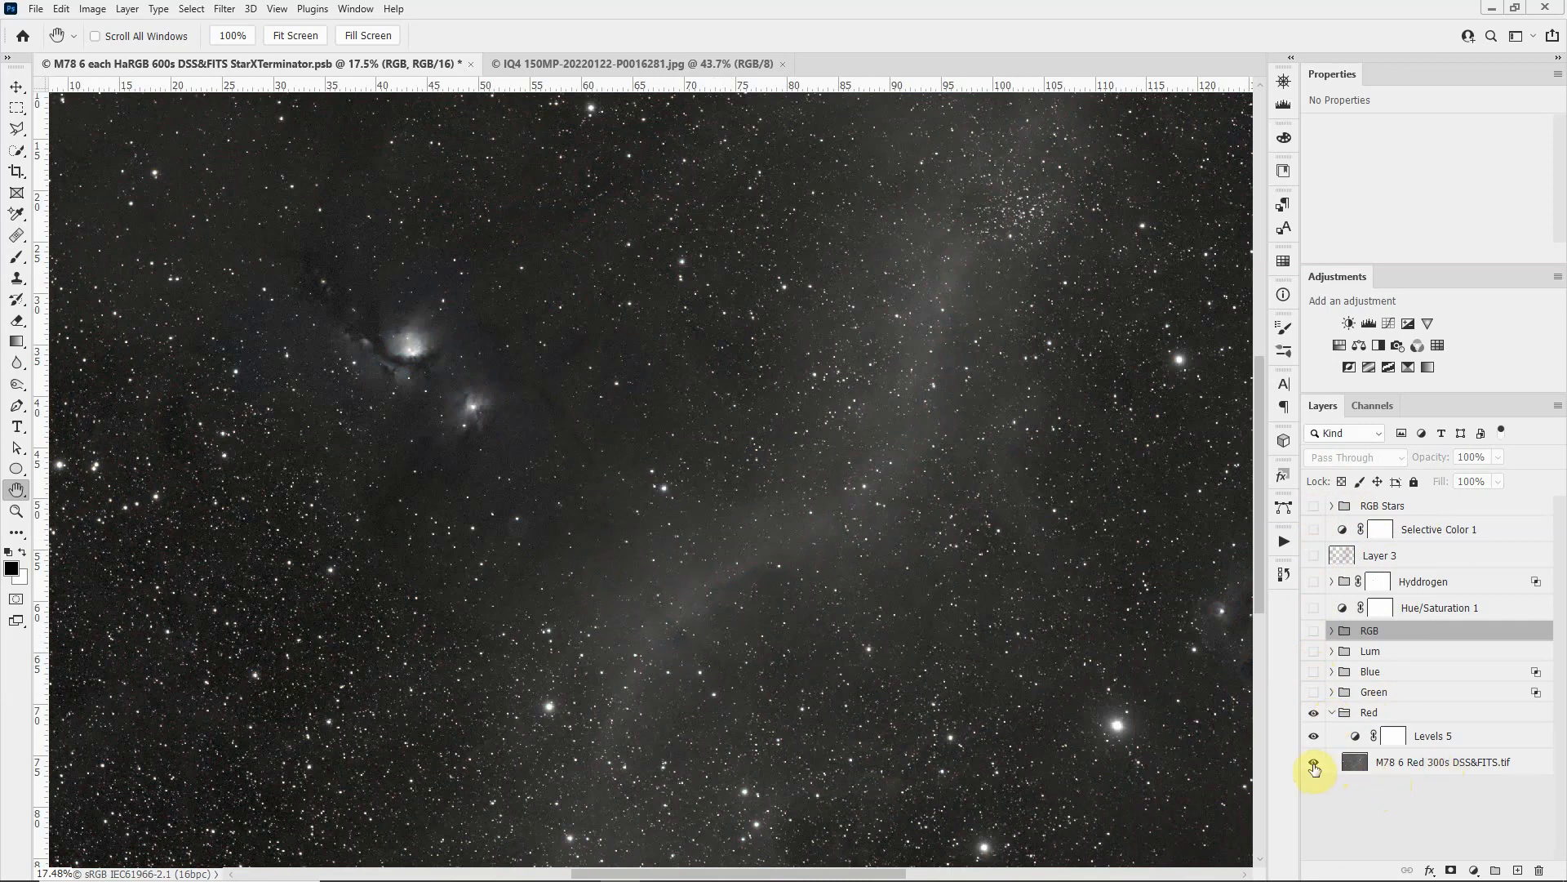
click(1355, 765)
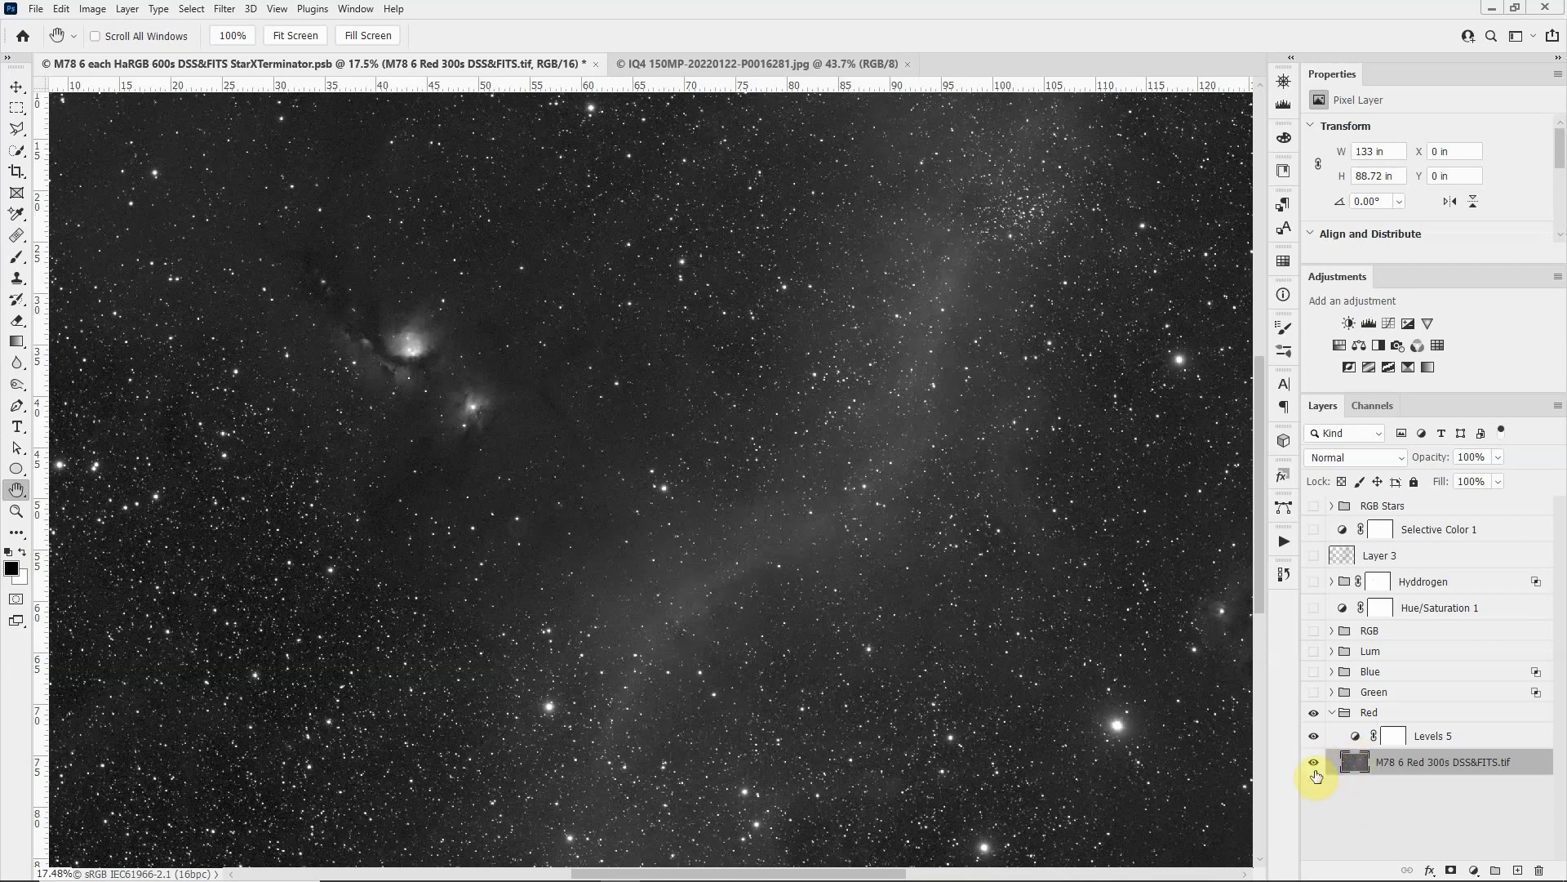
click(1314, 762)
alt+click(1316, 762)
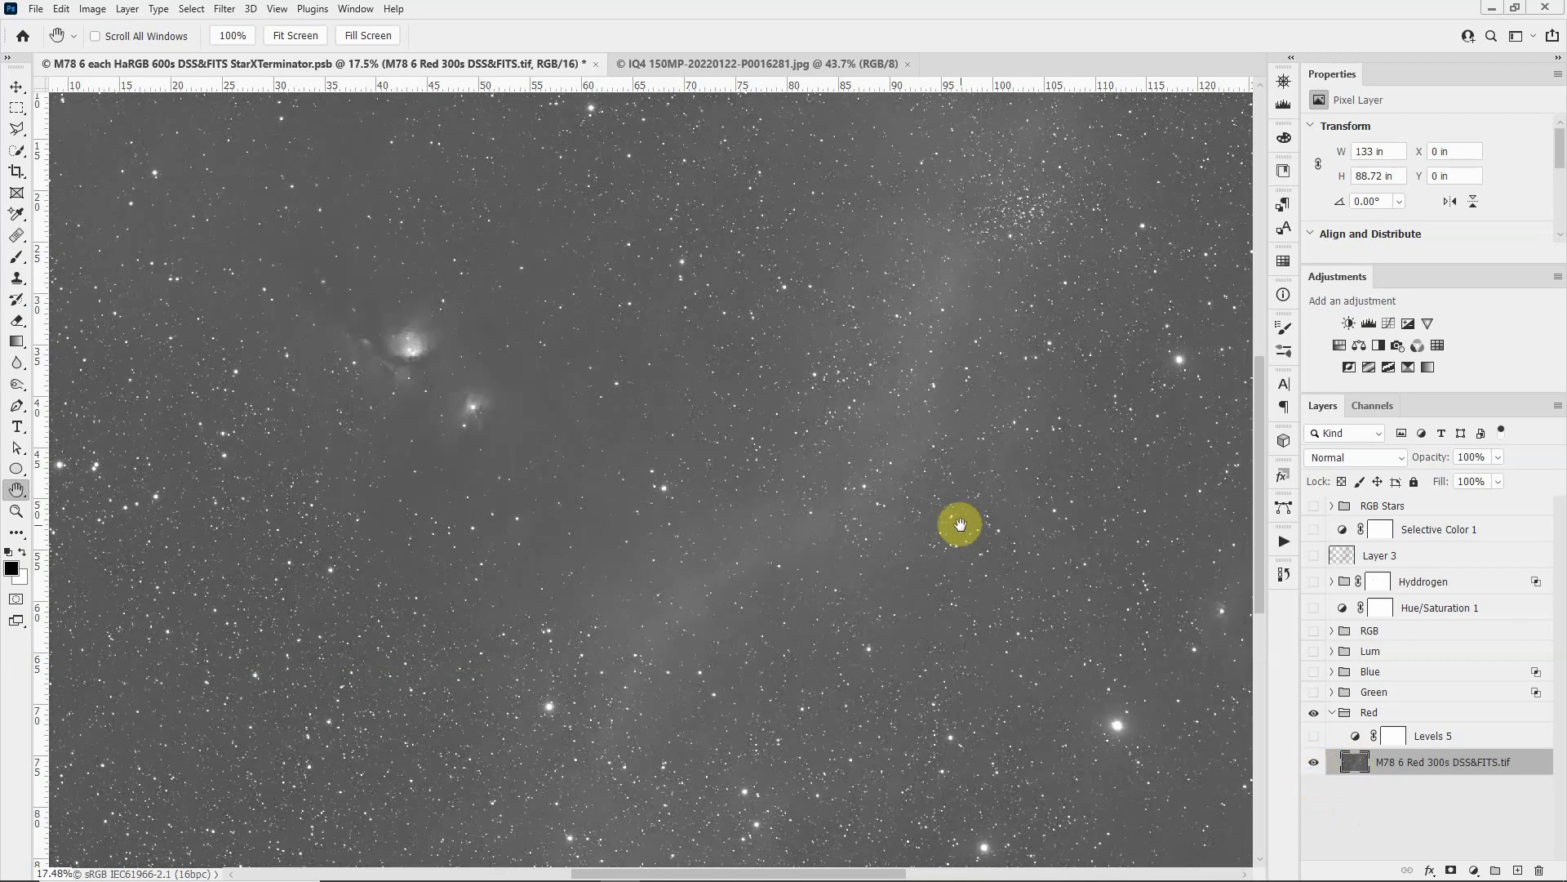
alt+click(1315, 763)
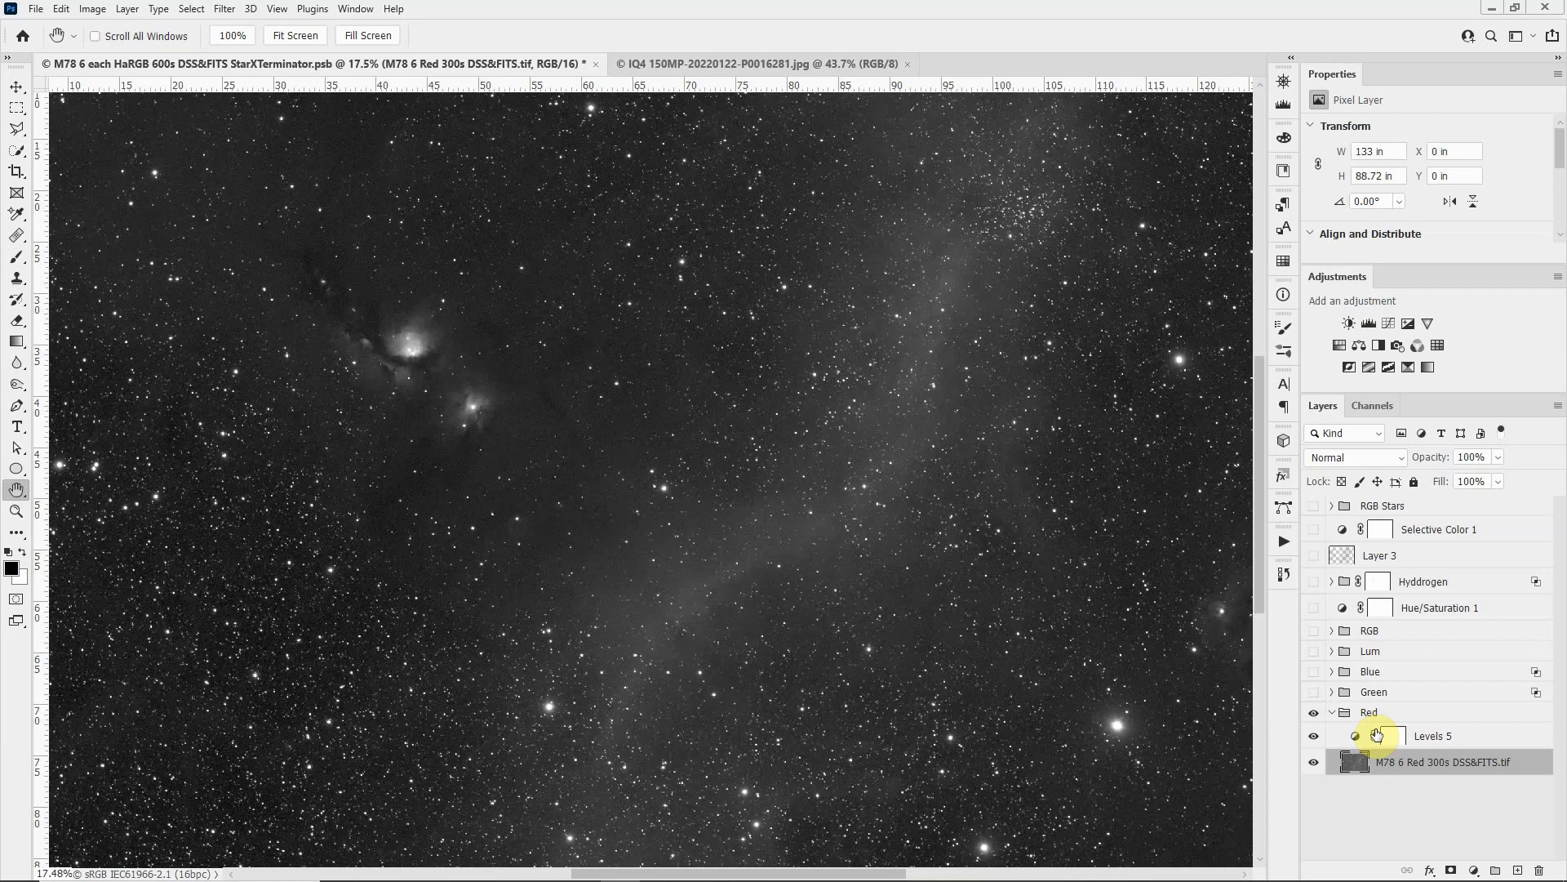
Step: Turn on visibility of the Green and Blue groups, and expand the Blue group's contents
click(1314, 693)
click(1316, 675)
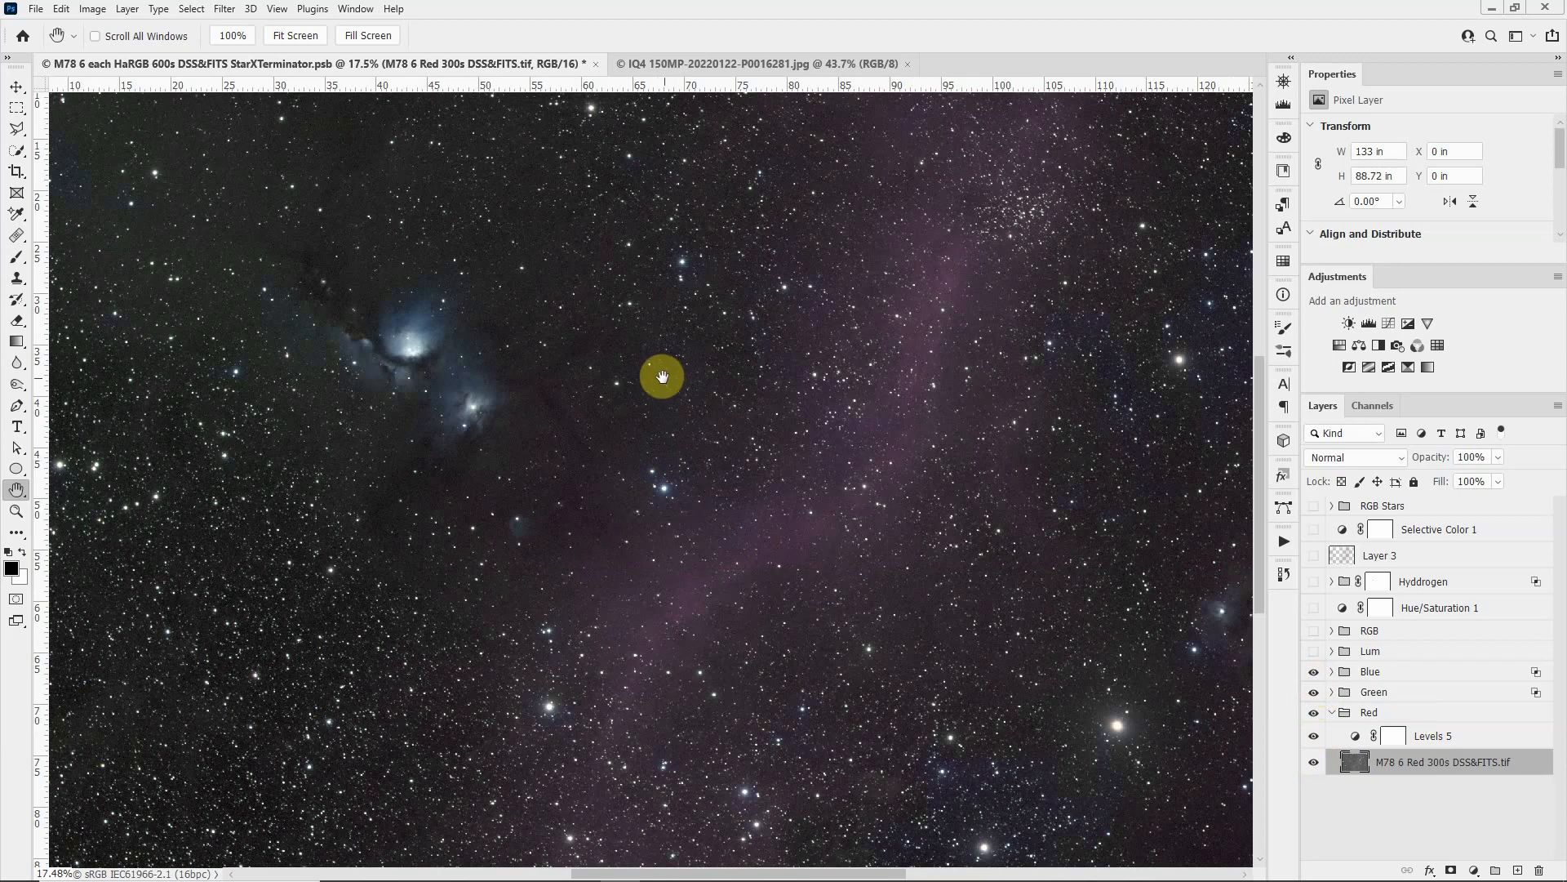
click(1445, 678)
click(1332, 673)
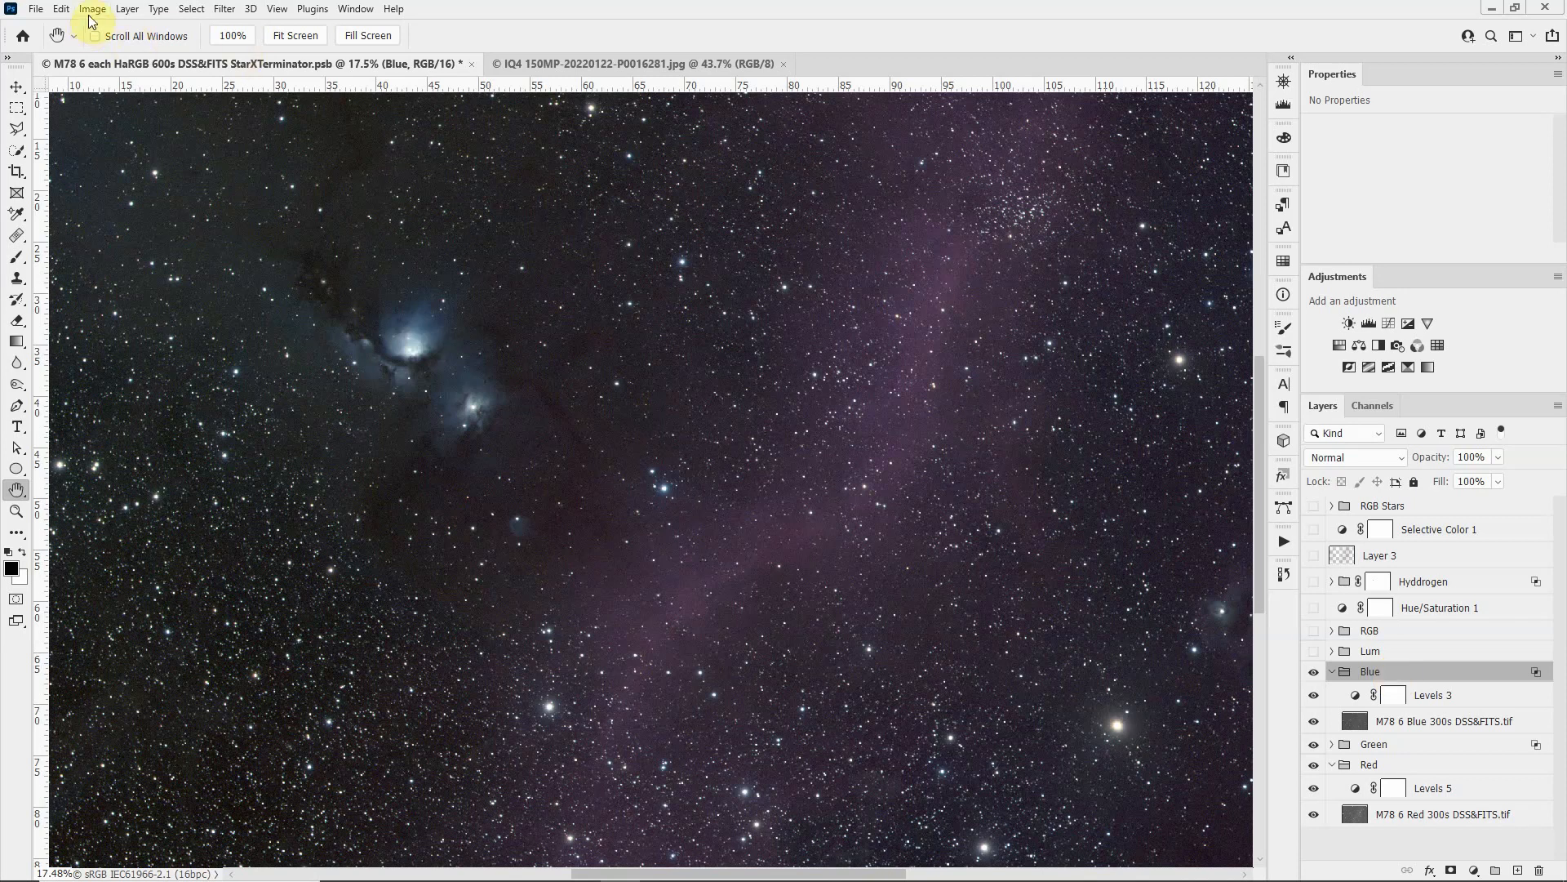
Step: Examine the channel settings in the Blue group's layer style blending options, leaving them unaltered
click(127, 11)
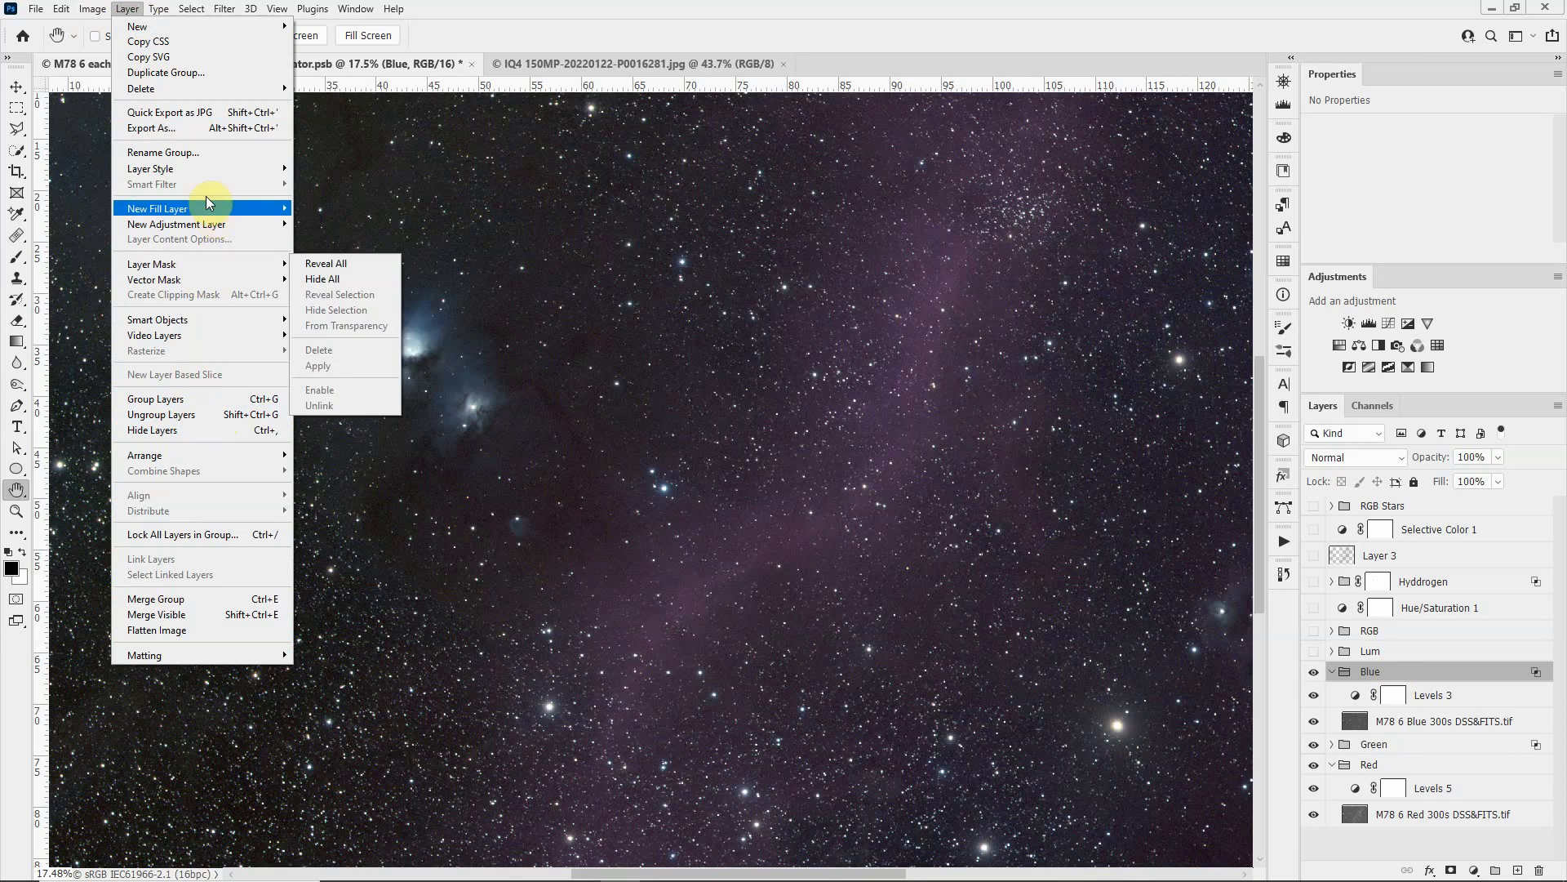
mouse_move(198, 168)
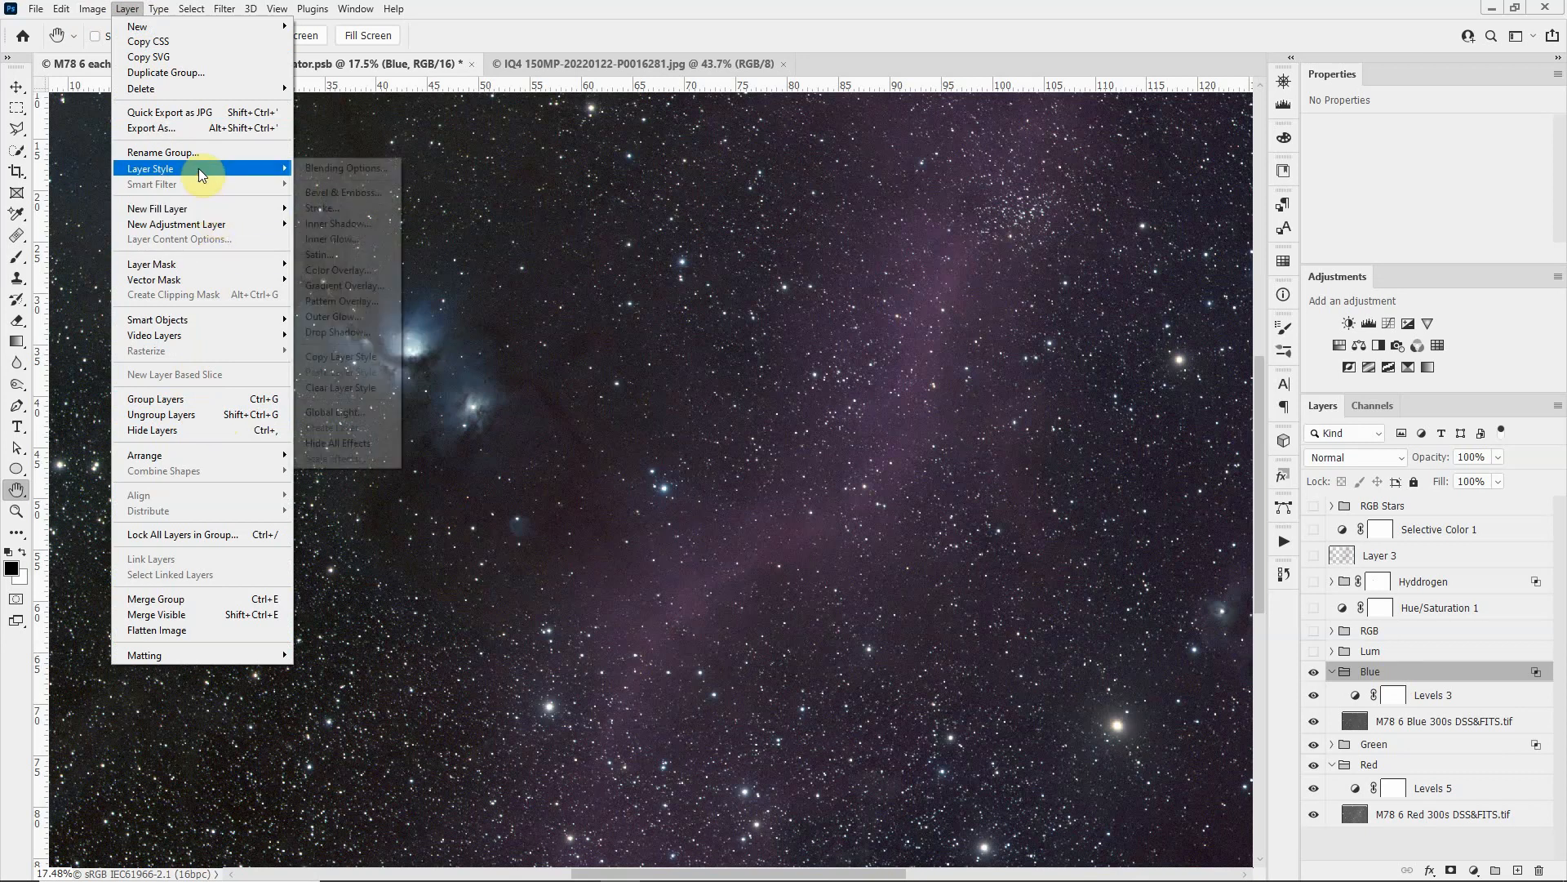
click(331, 170)
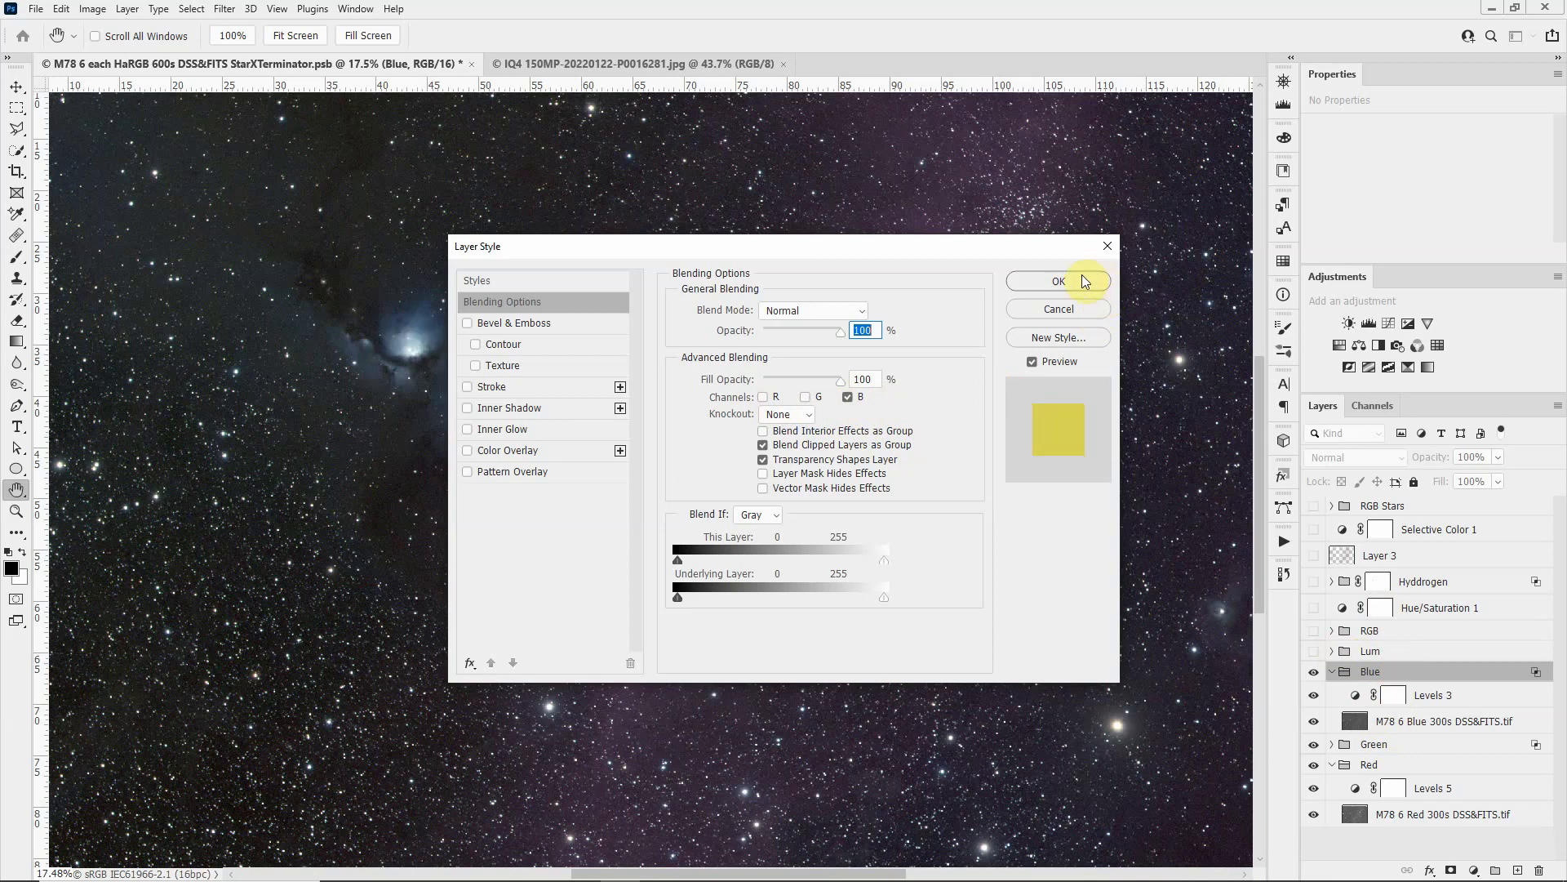
click(1109, 245)
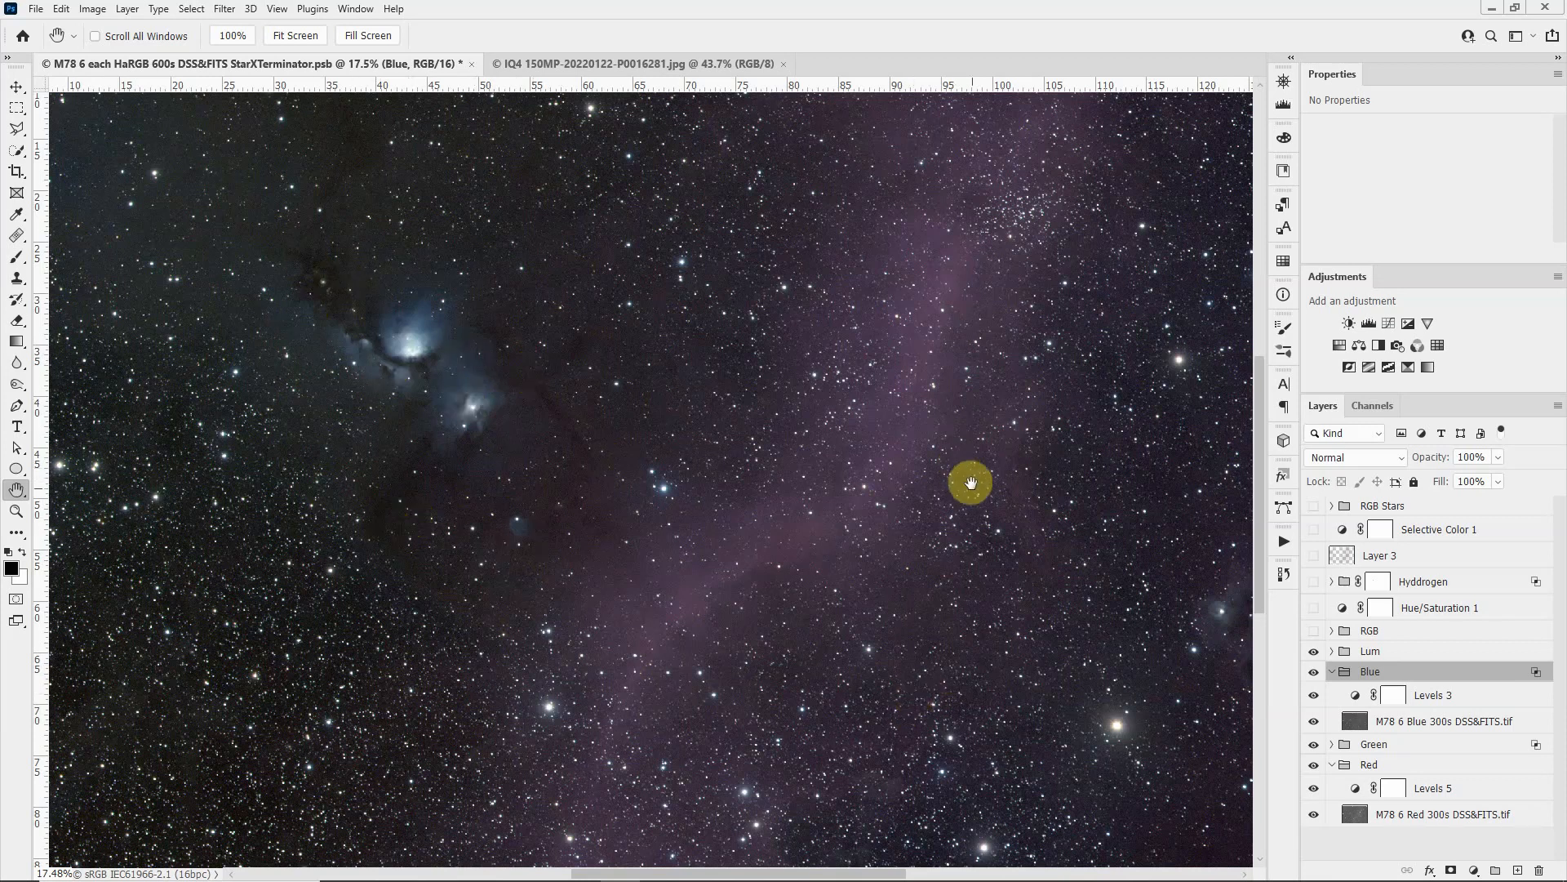
Step: Show and expand the RGB group, and reveal its RGB Composite layer by hiding RGB Composite Starless
click(1313, 631)
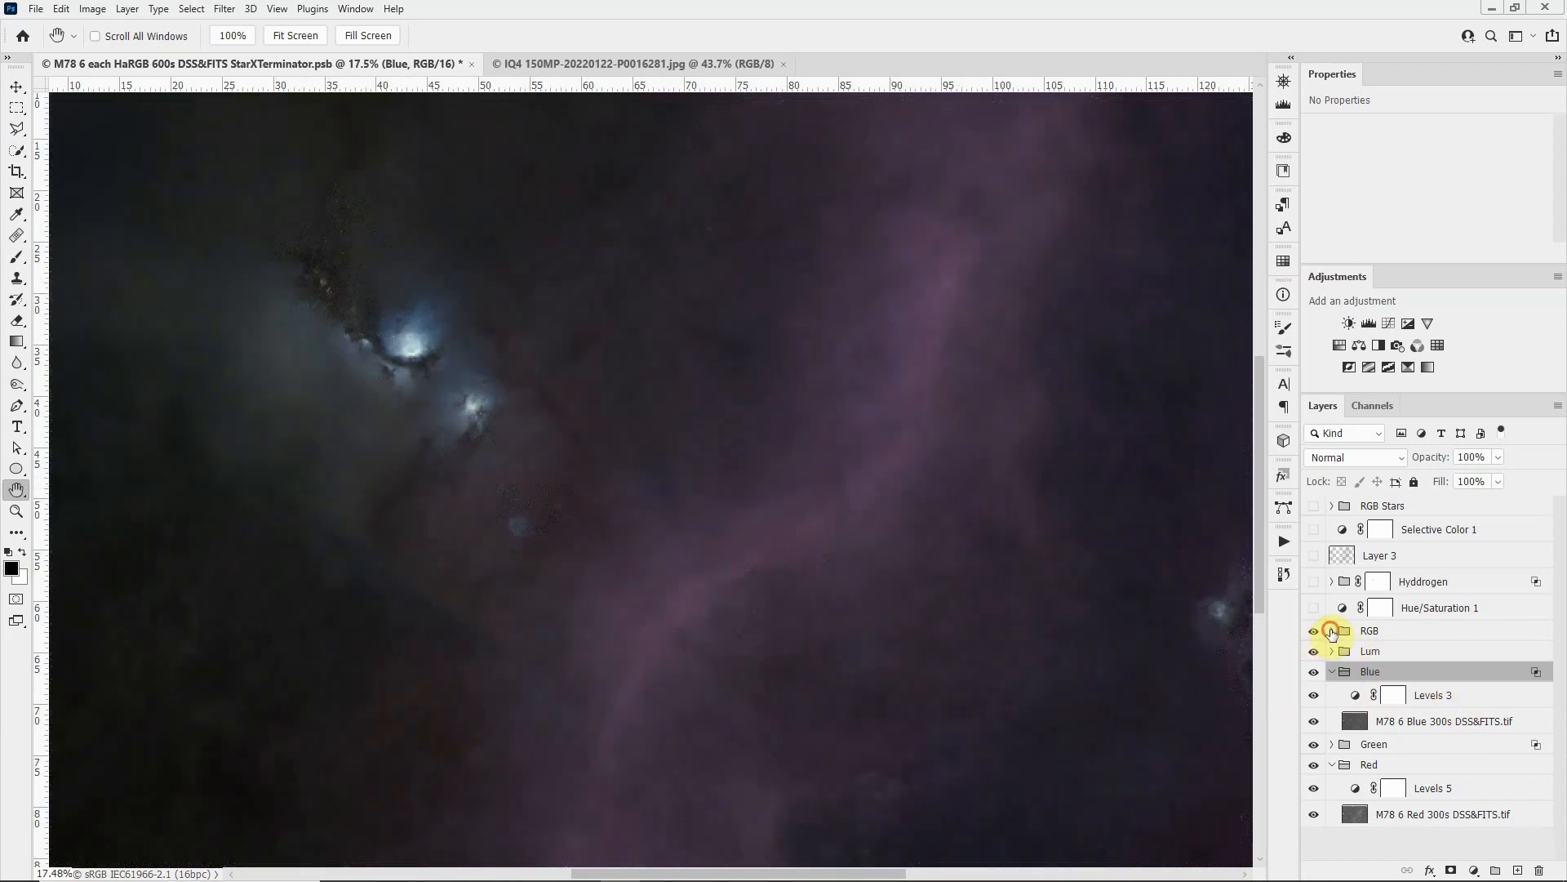
click(1331, 631)
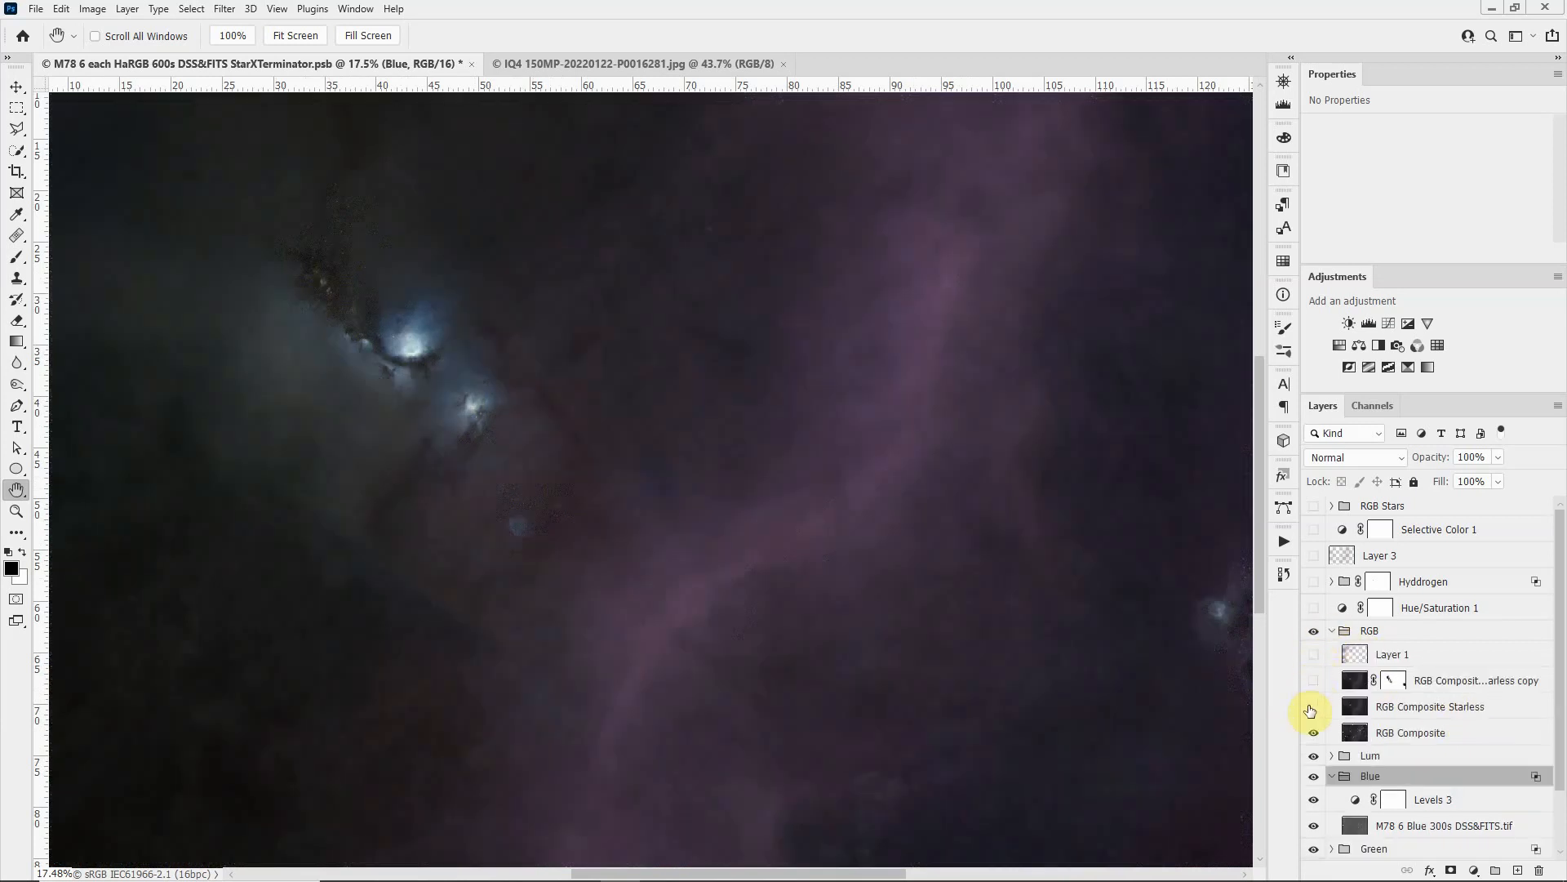
click(1313, 707)
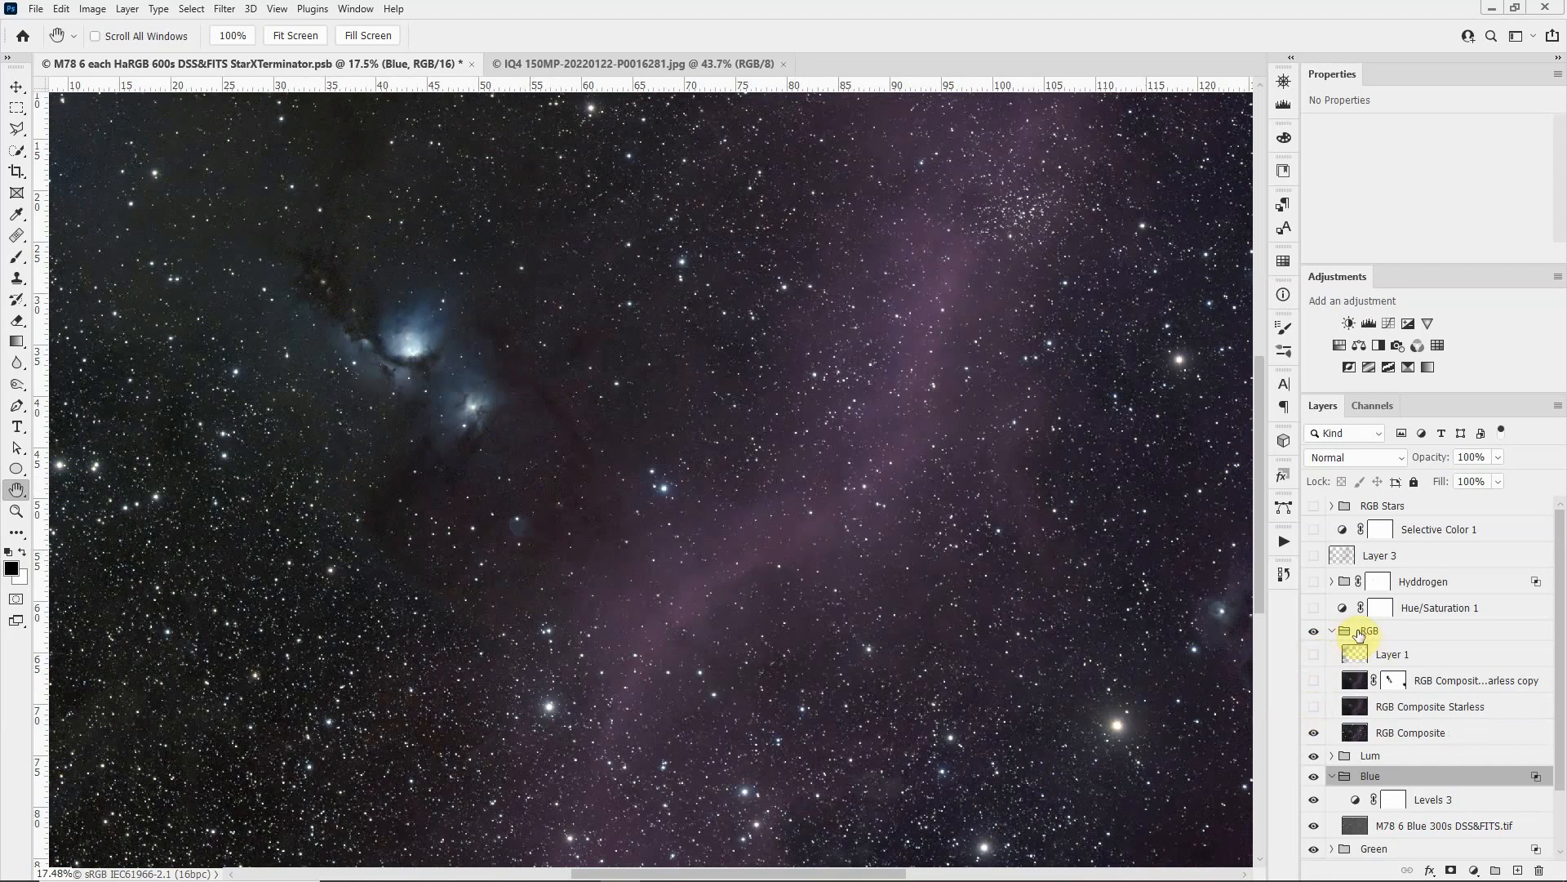
click(1354, 734)
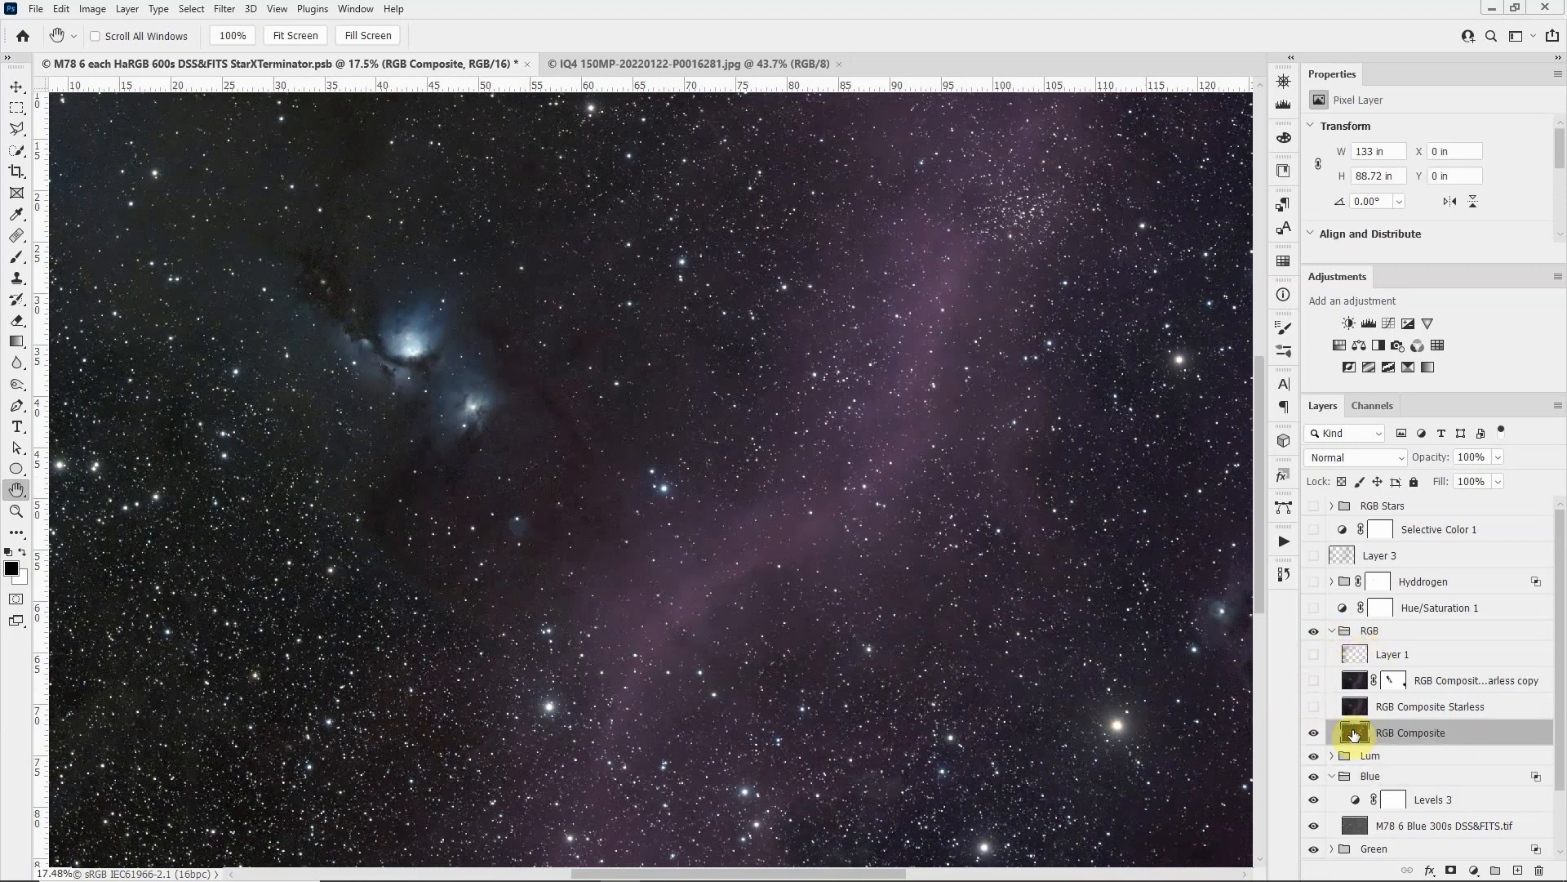
Step: Turn on RGB Composite Starless and its masked copy, and compare the image with and without the copy
click(1315, 707)
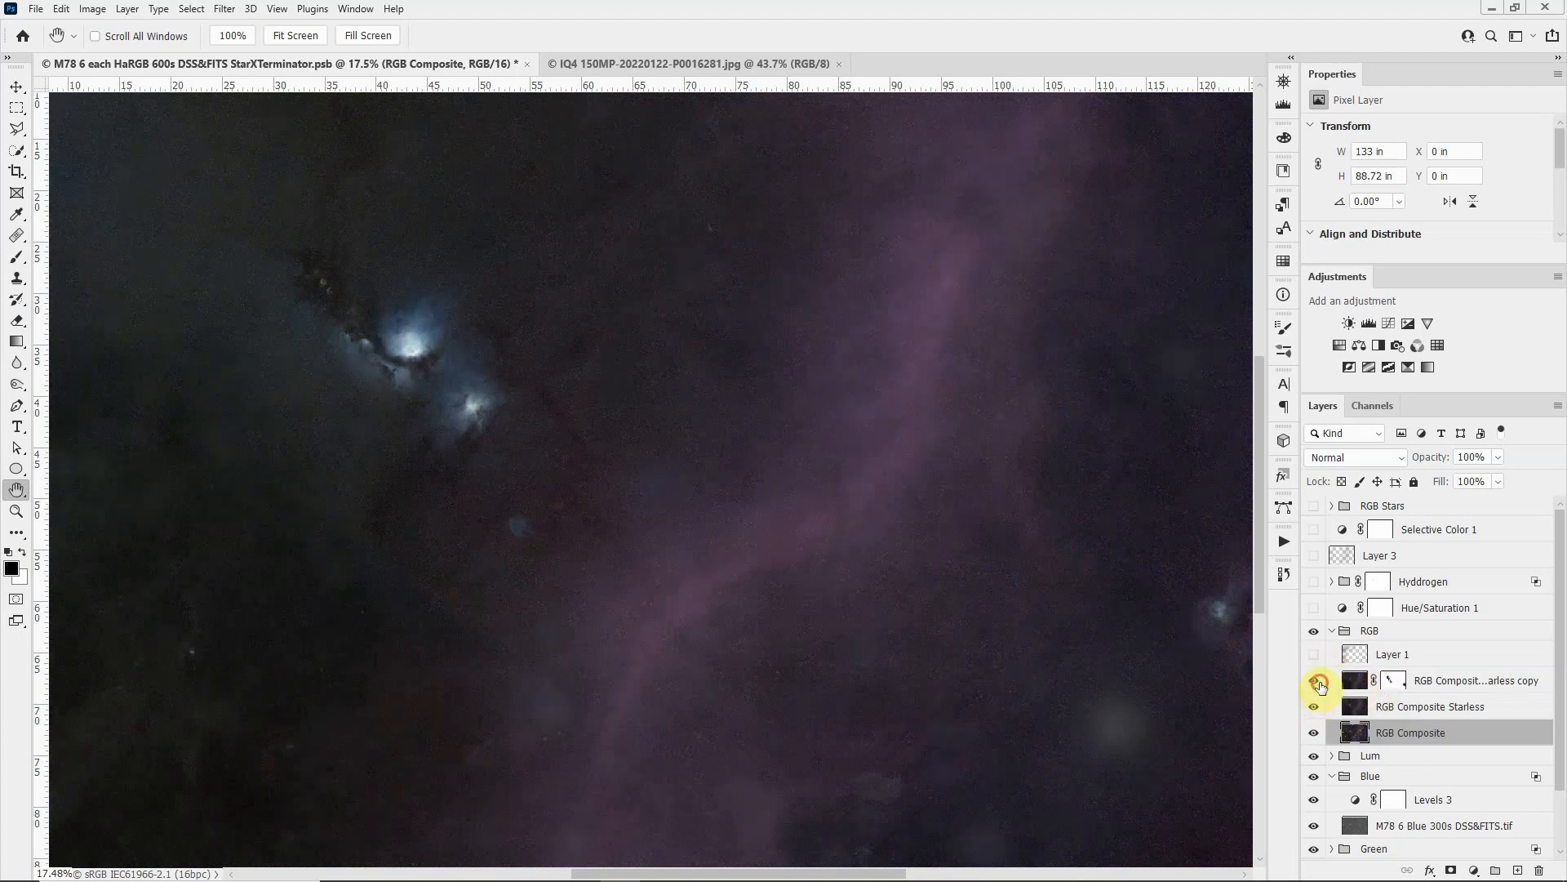
click(1315, 682)
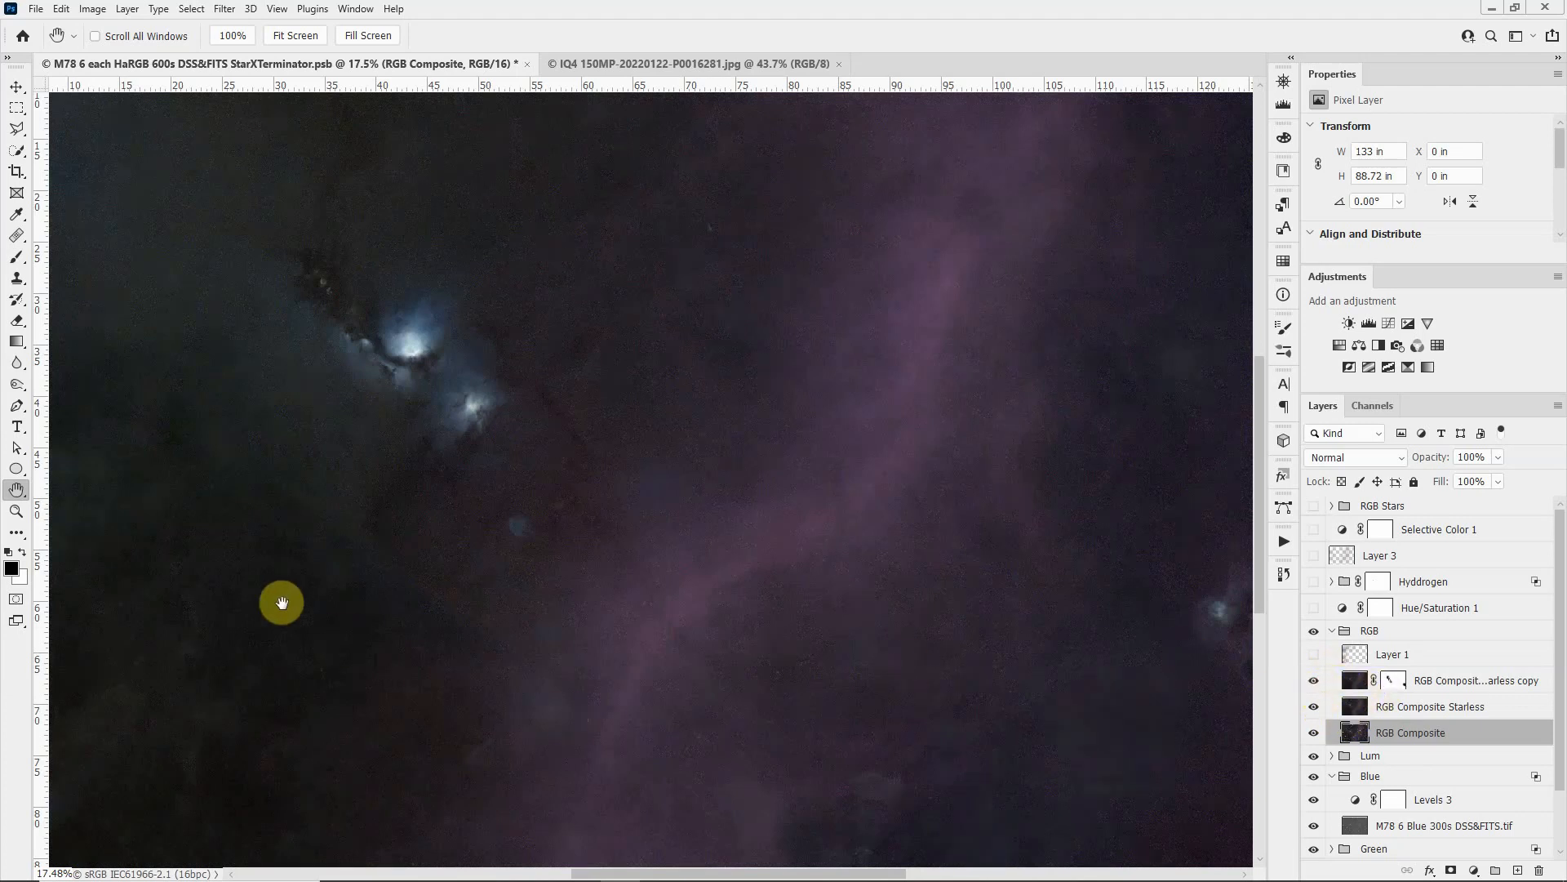
click(1357, 681)
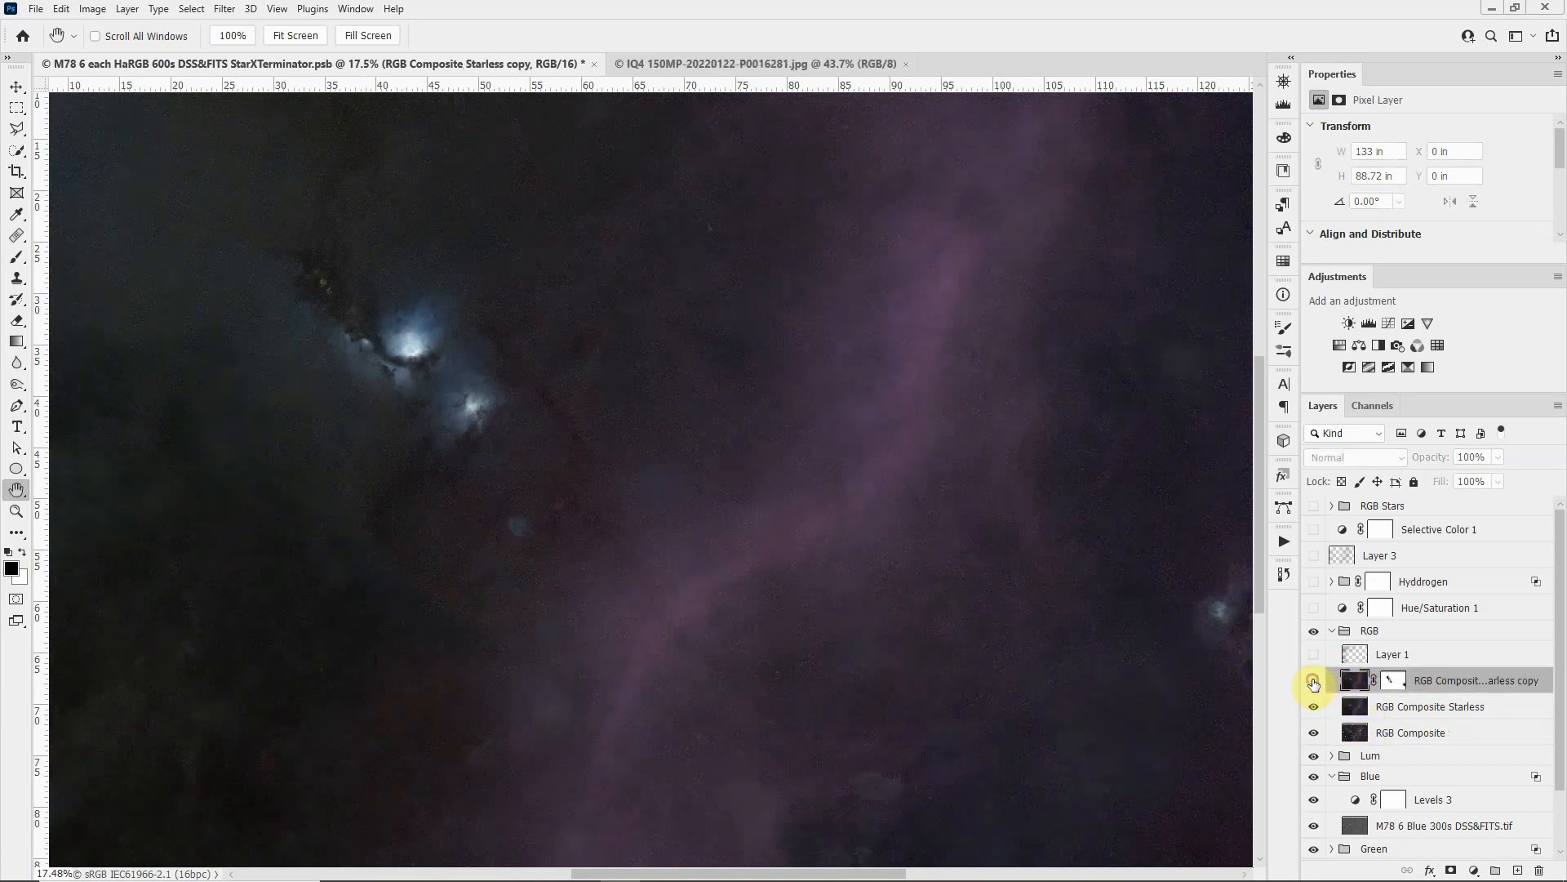
click(1313, 681)
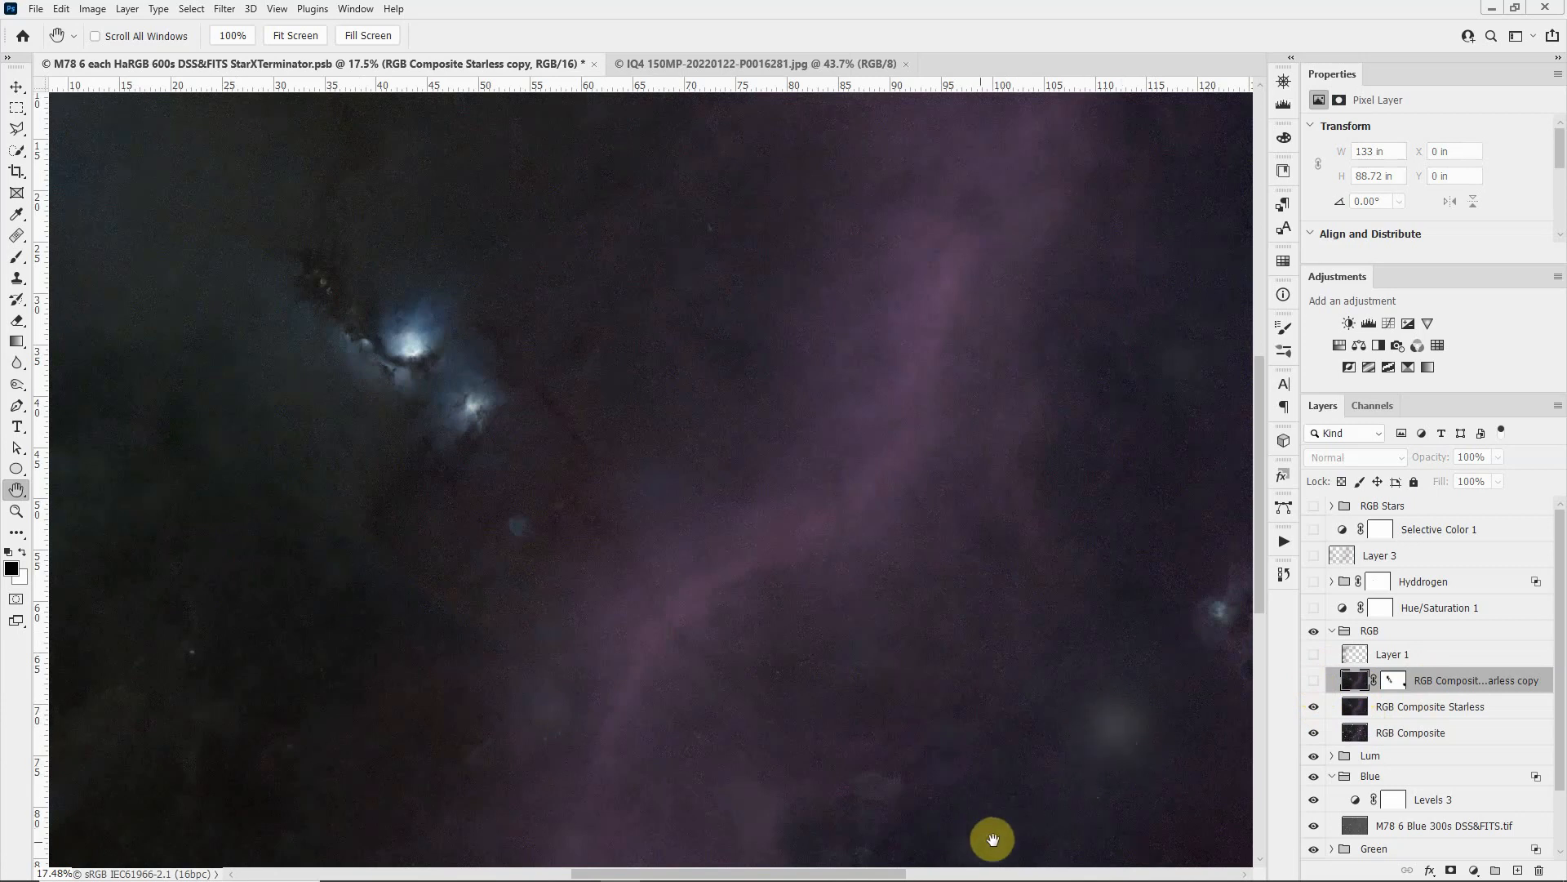
click(1314, 681)
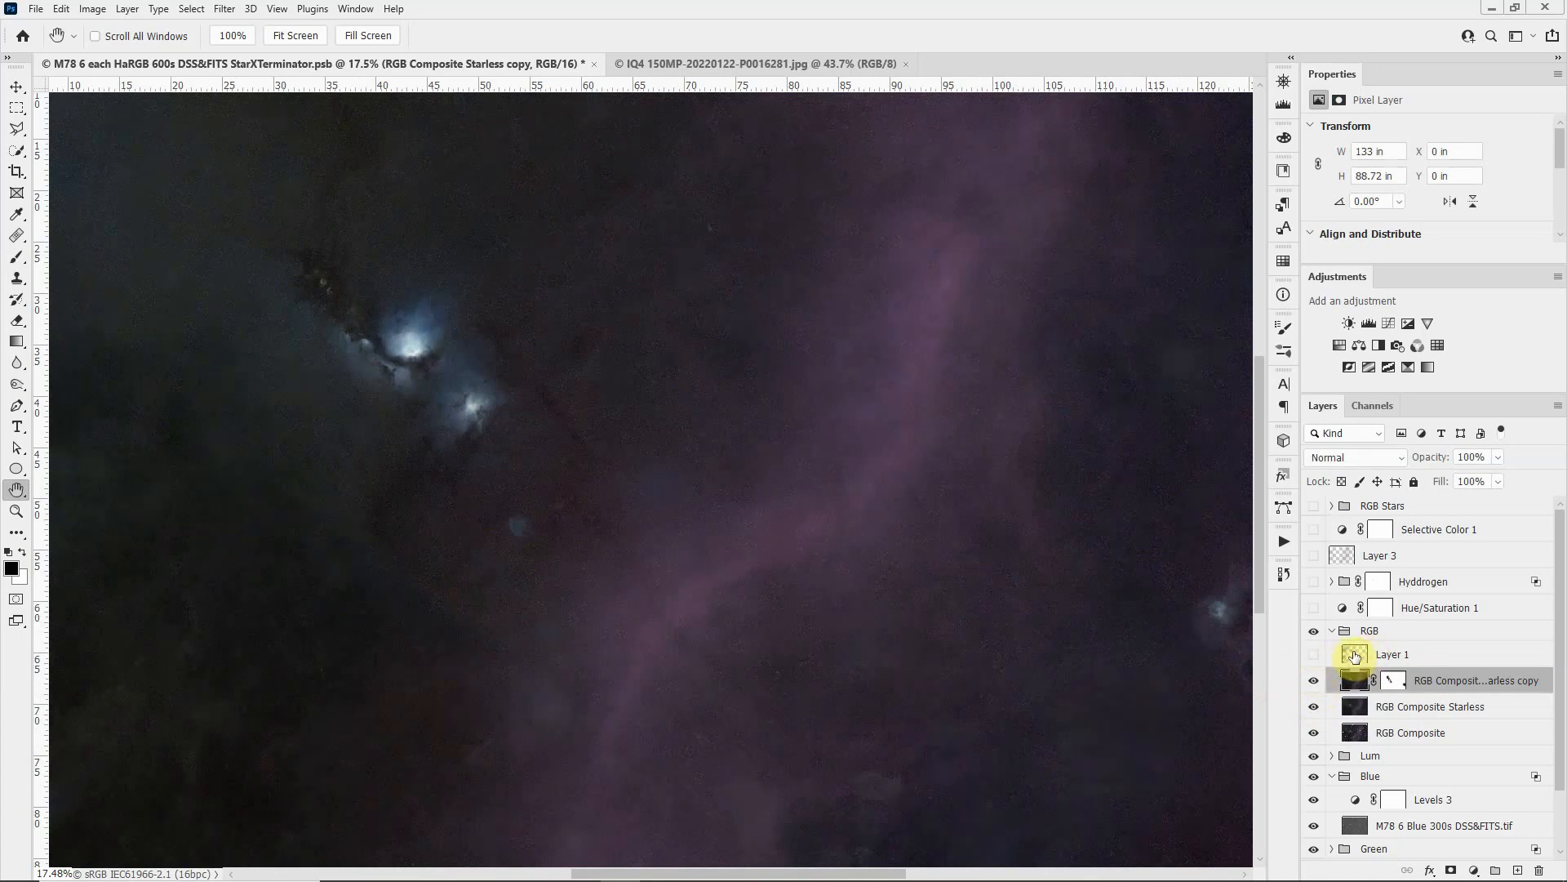
Step: Turn on Layer 1 in the RGB group and compare the image with and without it
click(1311, 660)
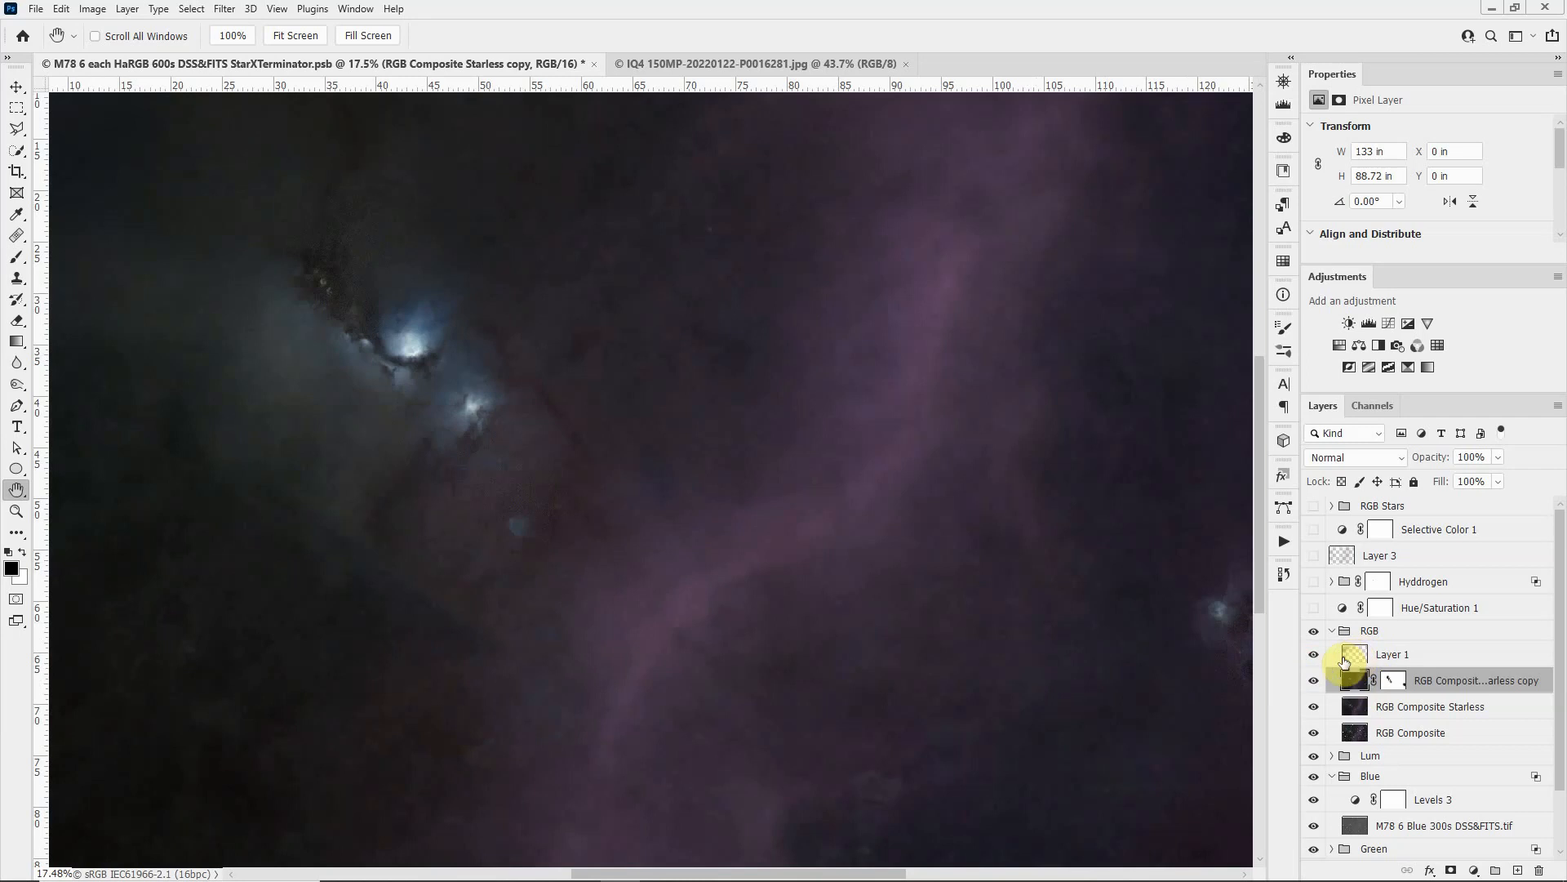
click(1313, 658)
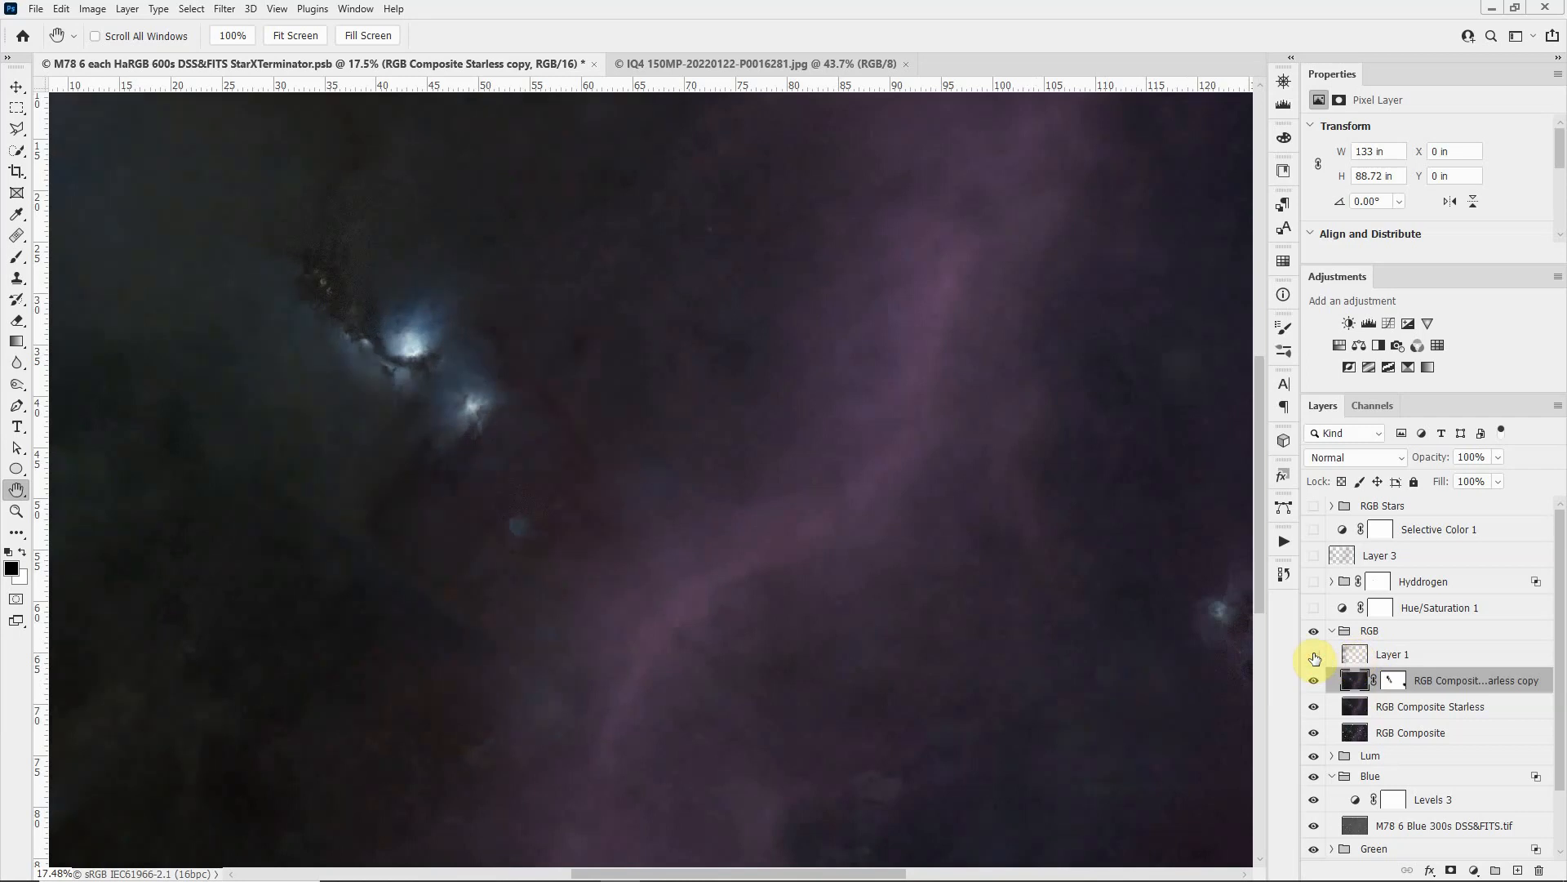
click(1313, 656)
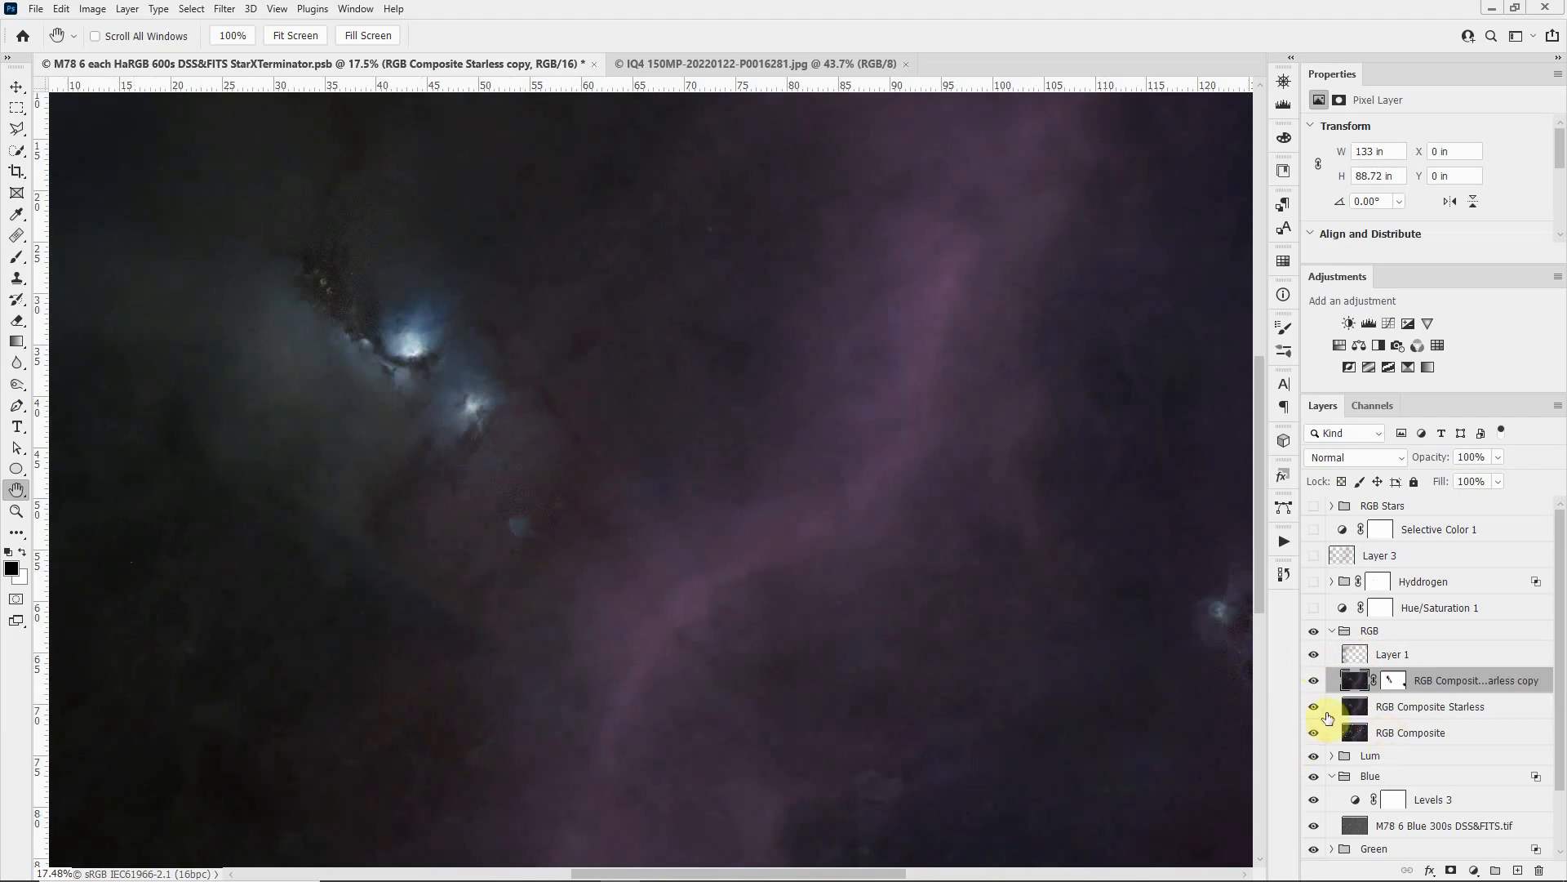
Step: Compare the full frame with and without the RGB Composite Starless copy layer, leaving it visible
click(1314, 681)
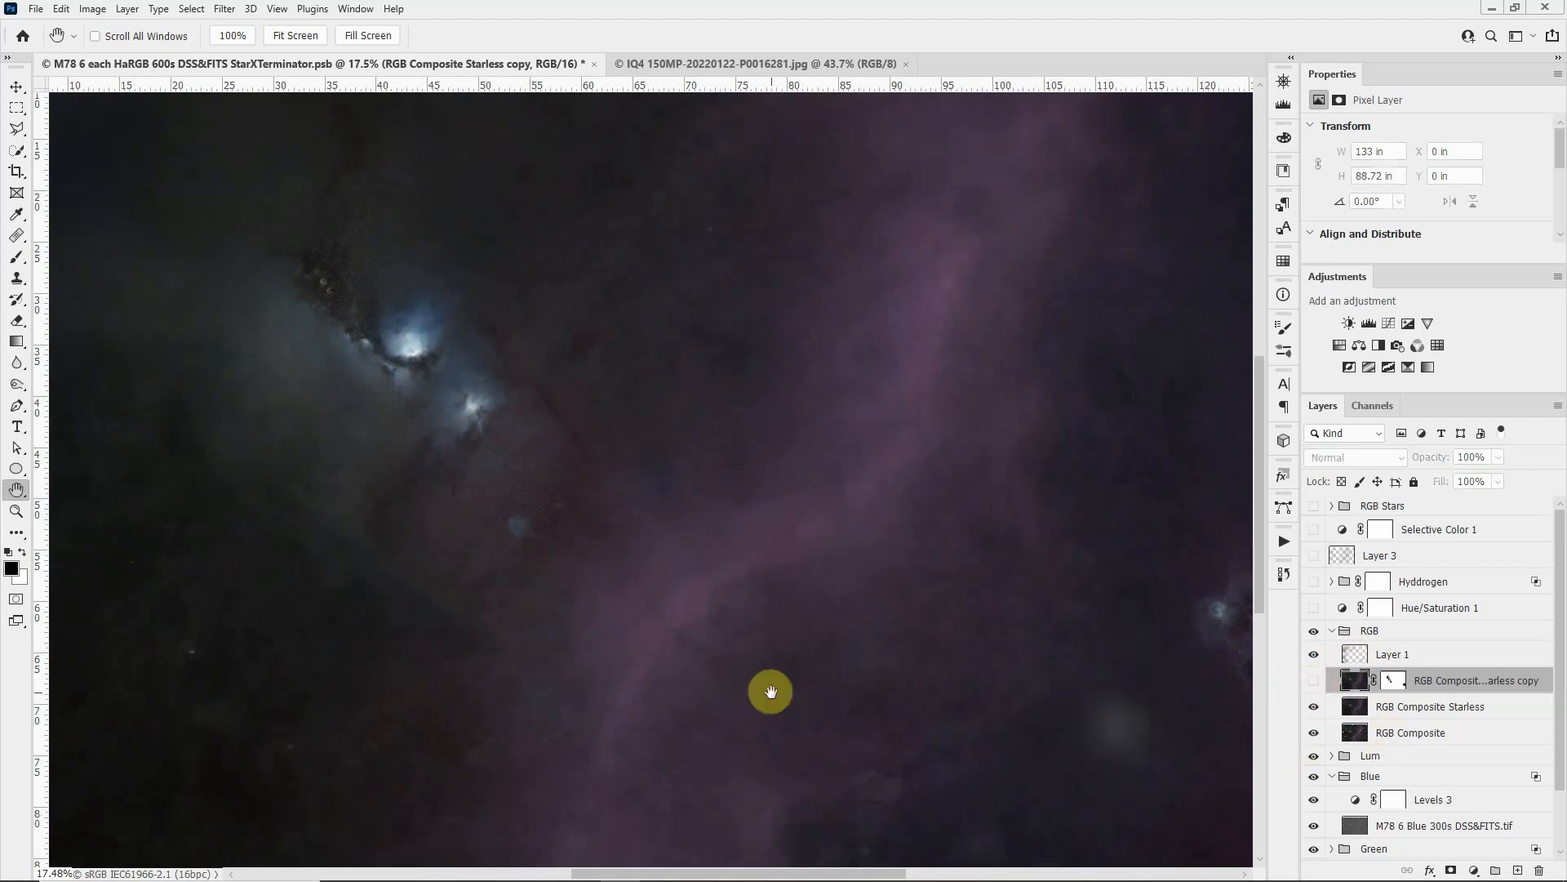
scroll(765, 689, down, 2)
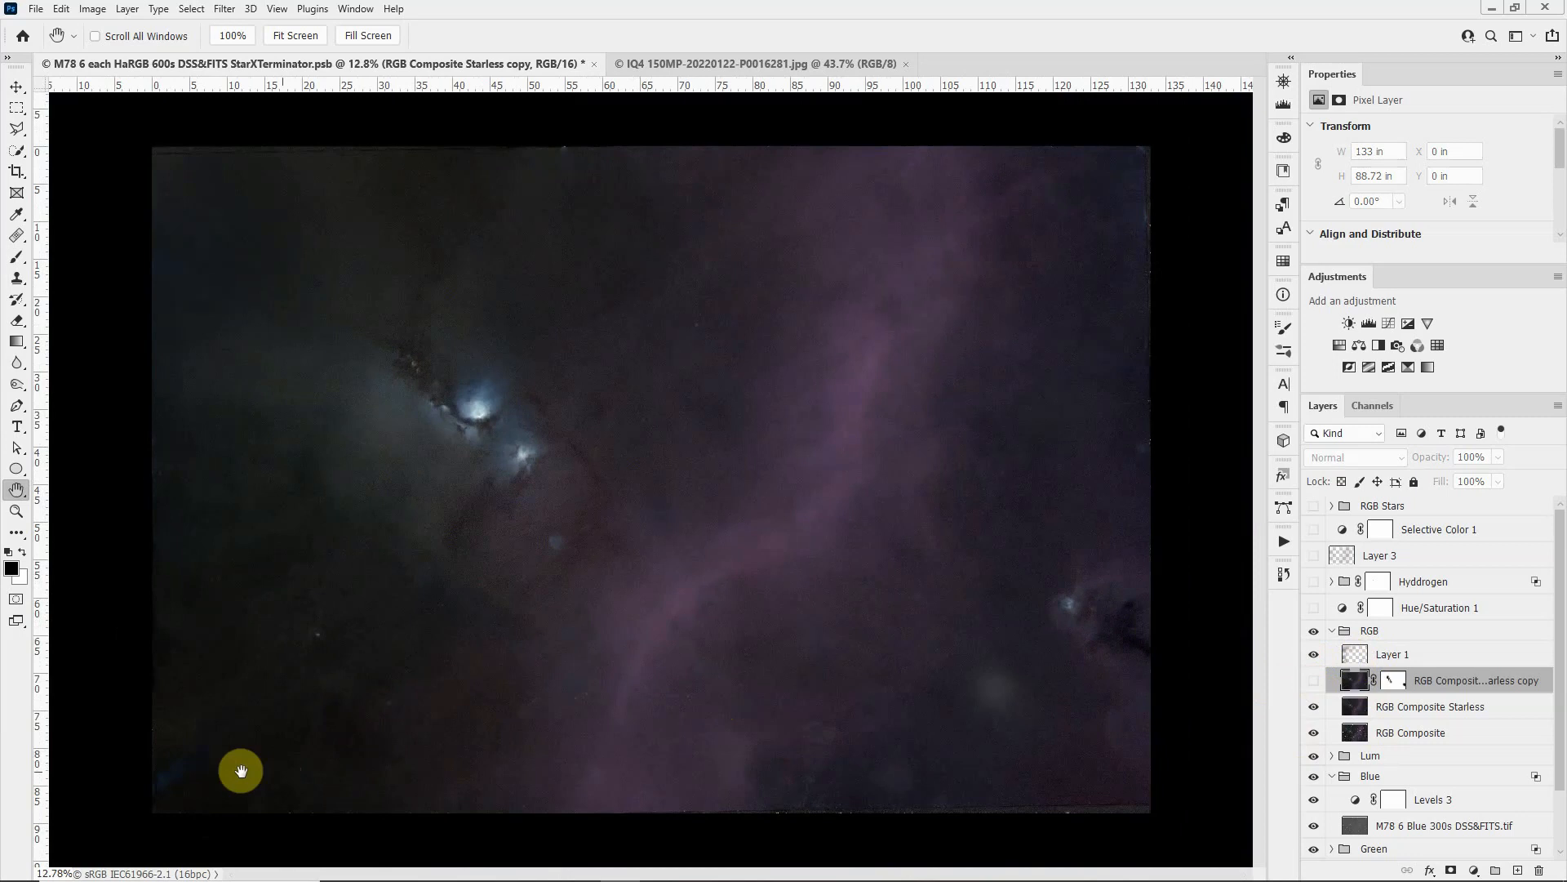
scroll(238, 765, down, 1)
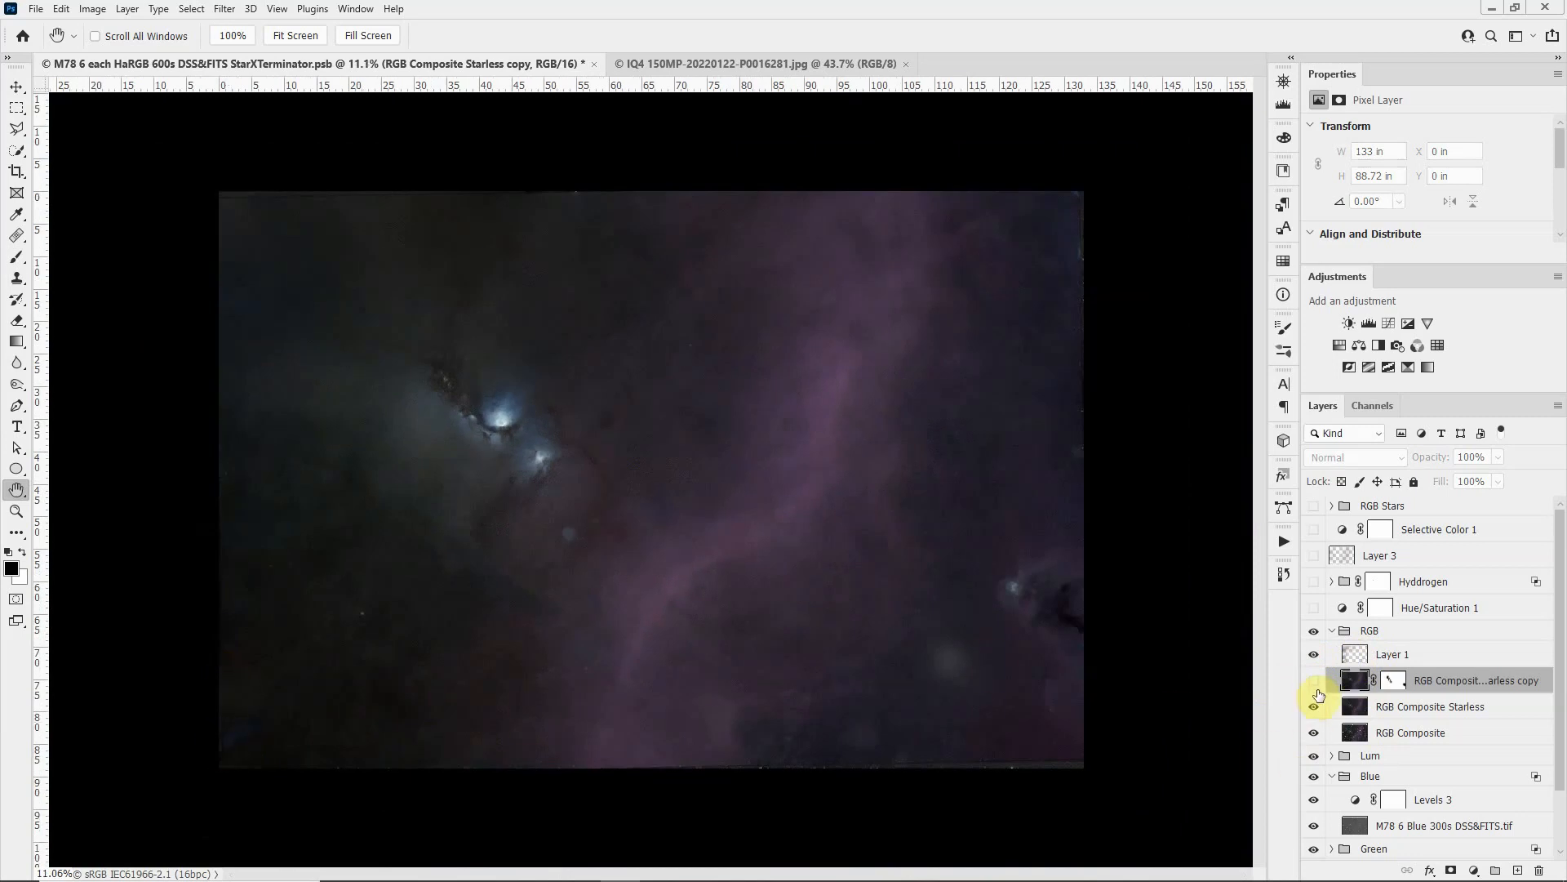
click(1314, 681)
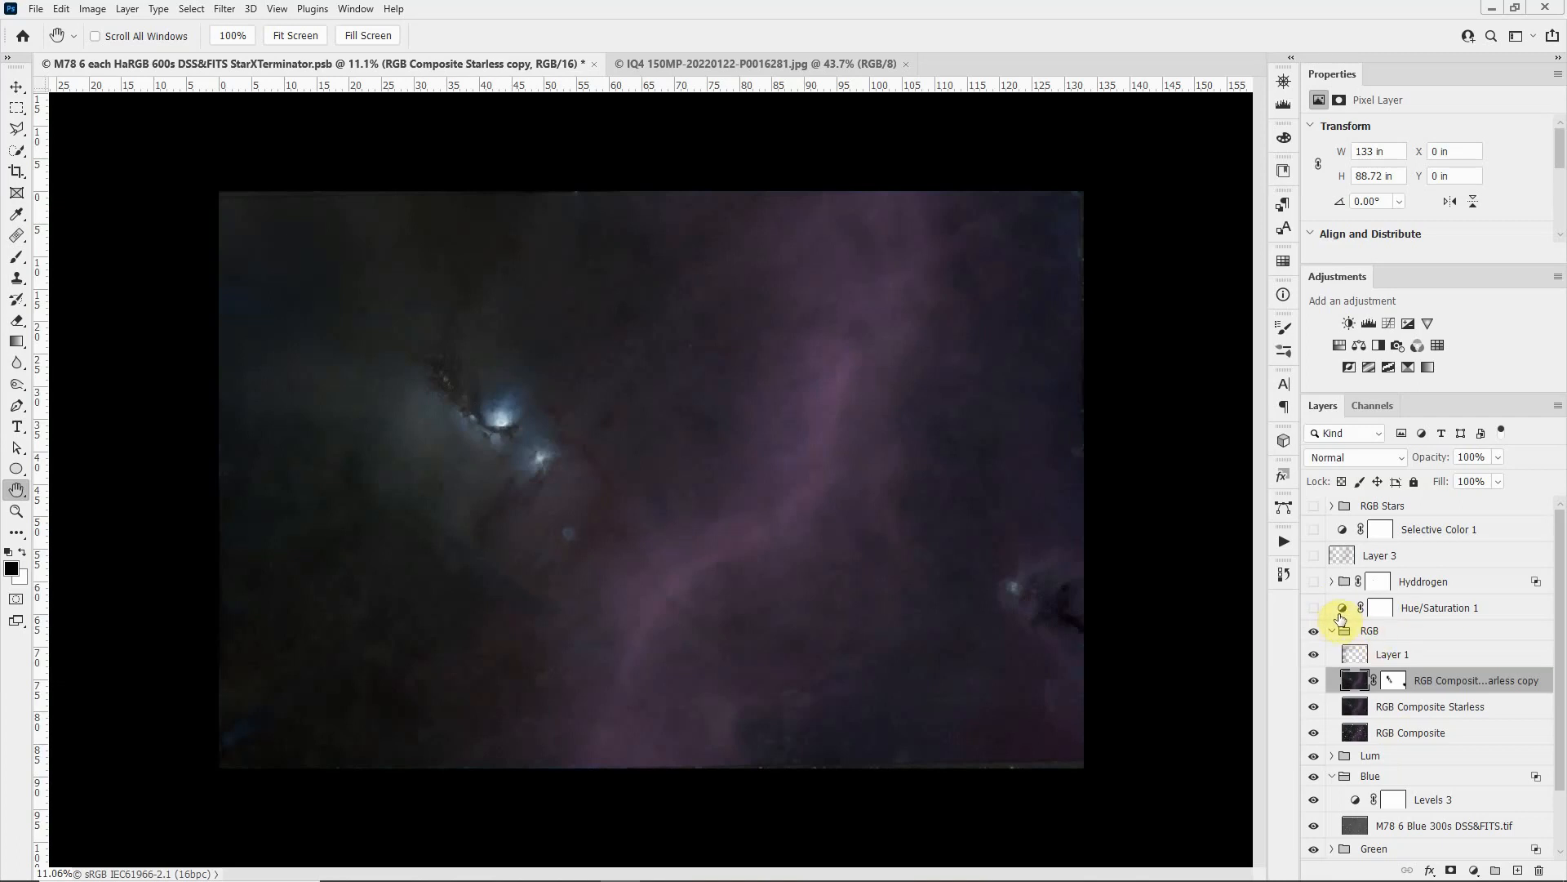
Step: Turn on the Hue/Saturation 1 adjustment and the Hyddrogen group, and expand the Hyddrogen group's contents
click(1314, 611)
scroll(1036, 476, up, 1)
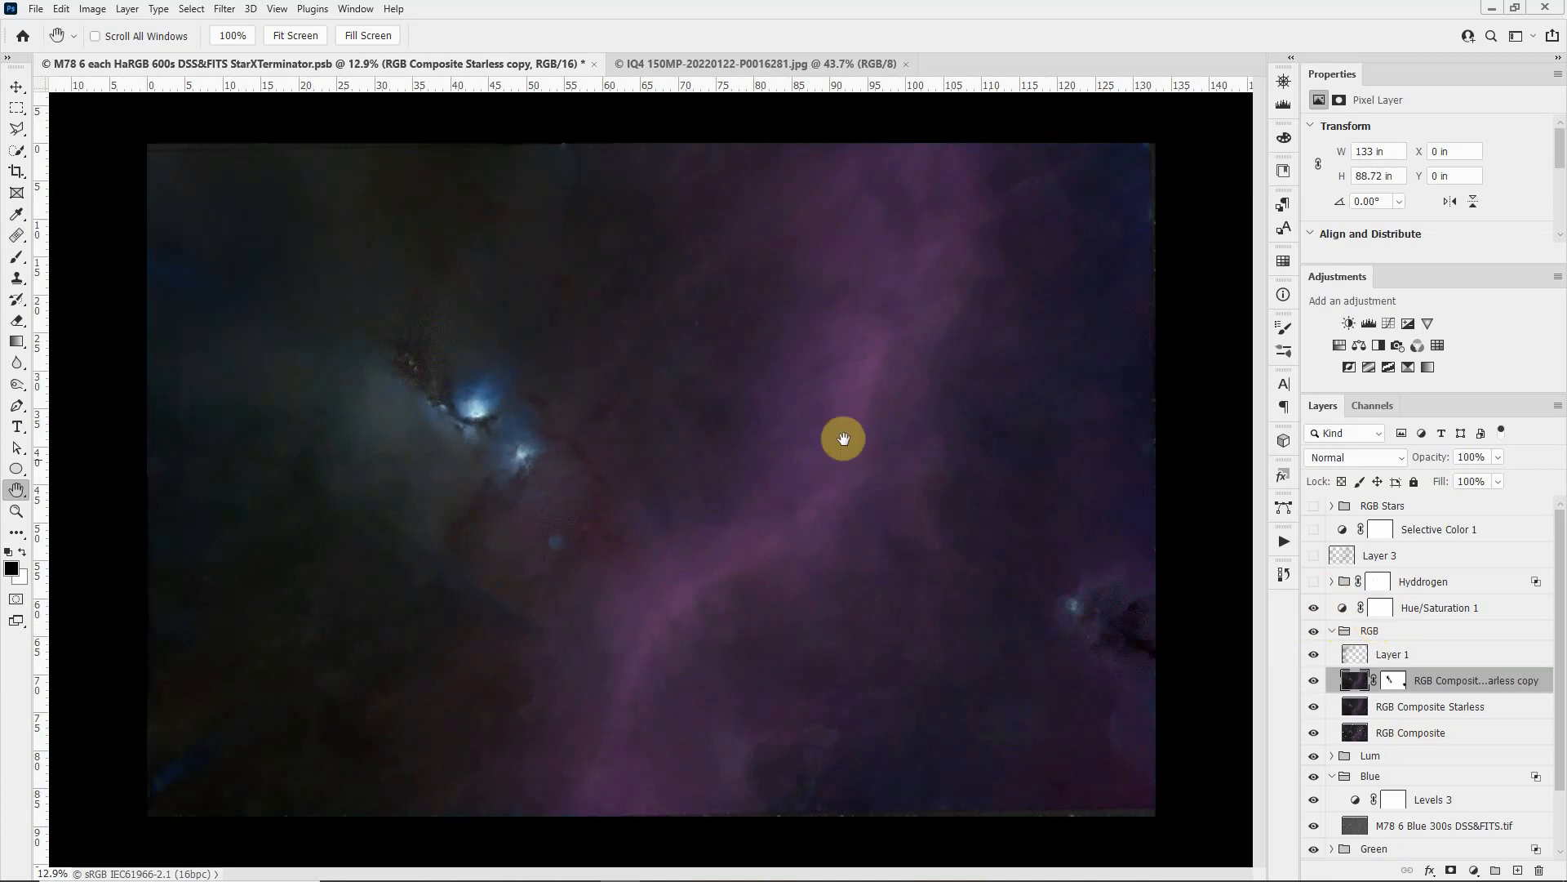
scroll(700, 420, up, 1)
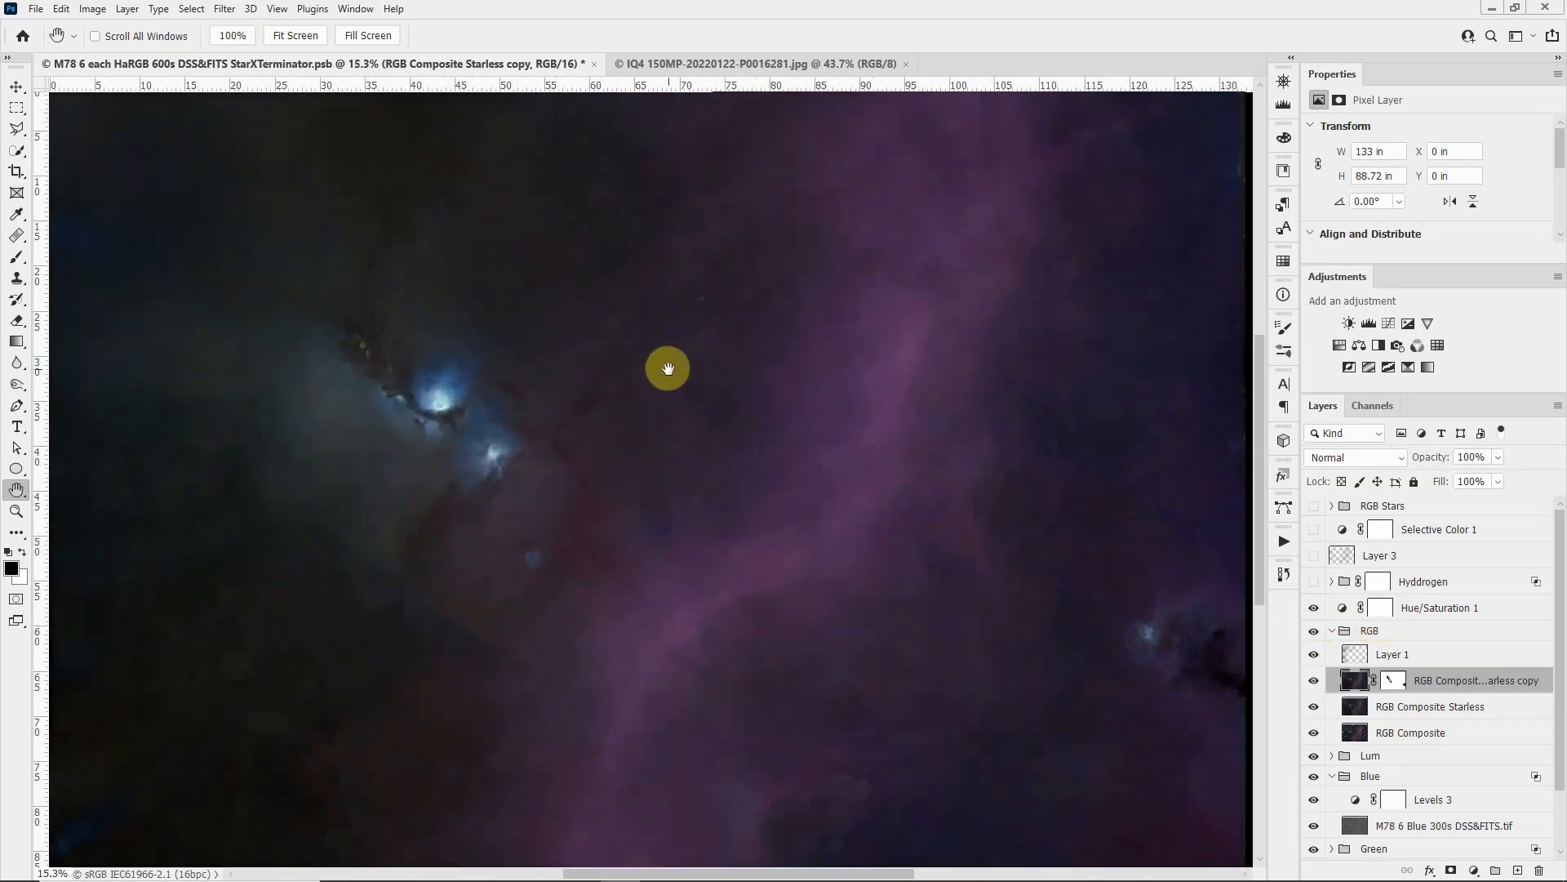
scroll(665, 367, up, 1)
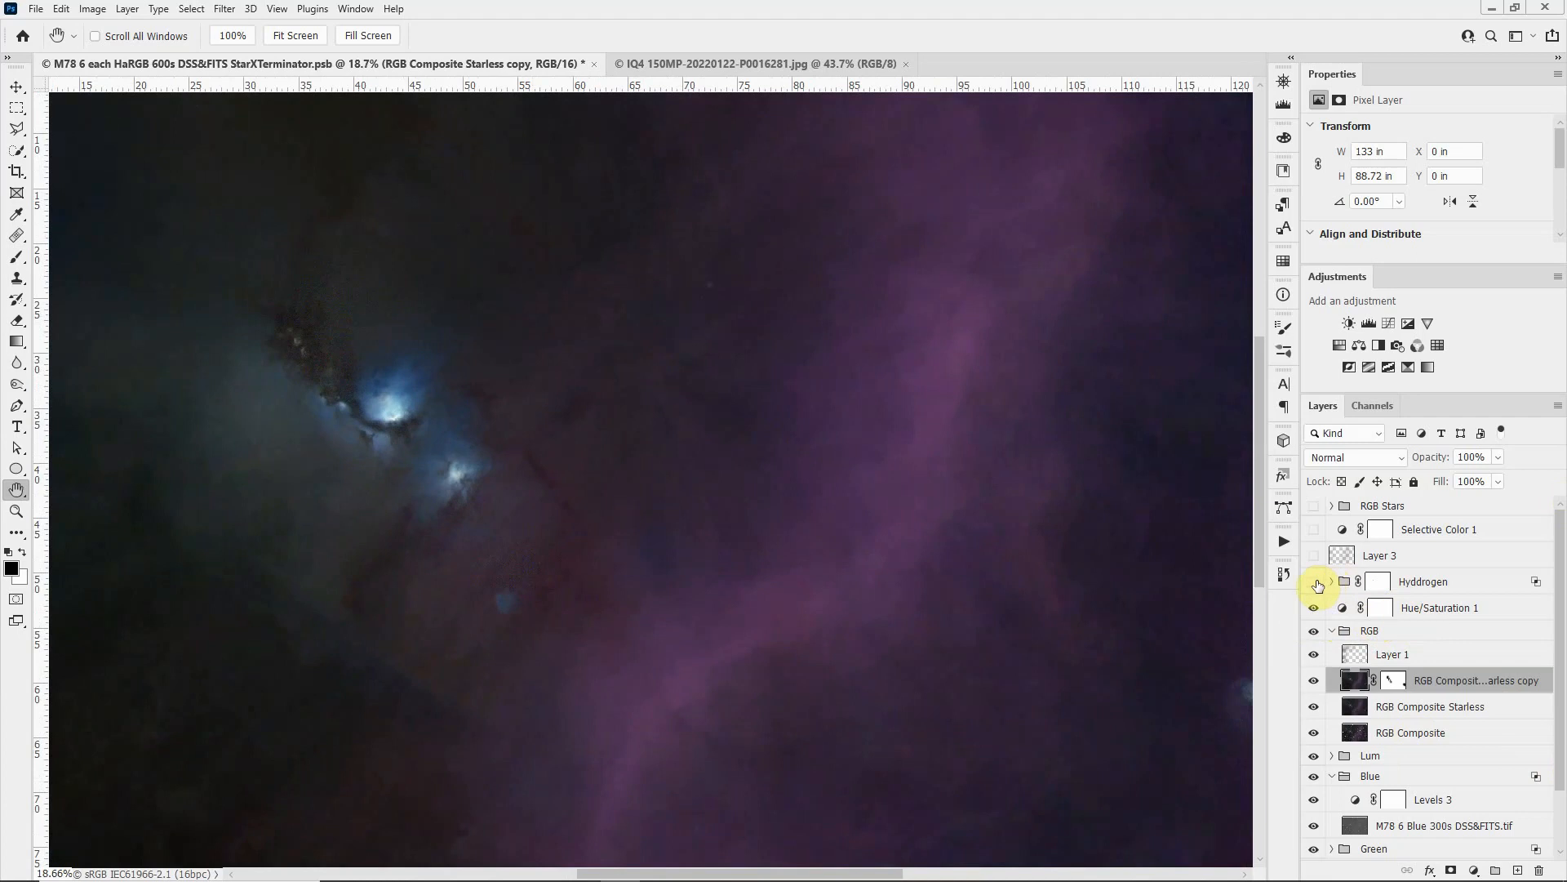
click(1314, 582)
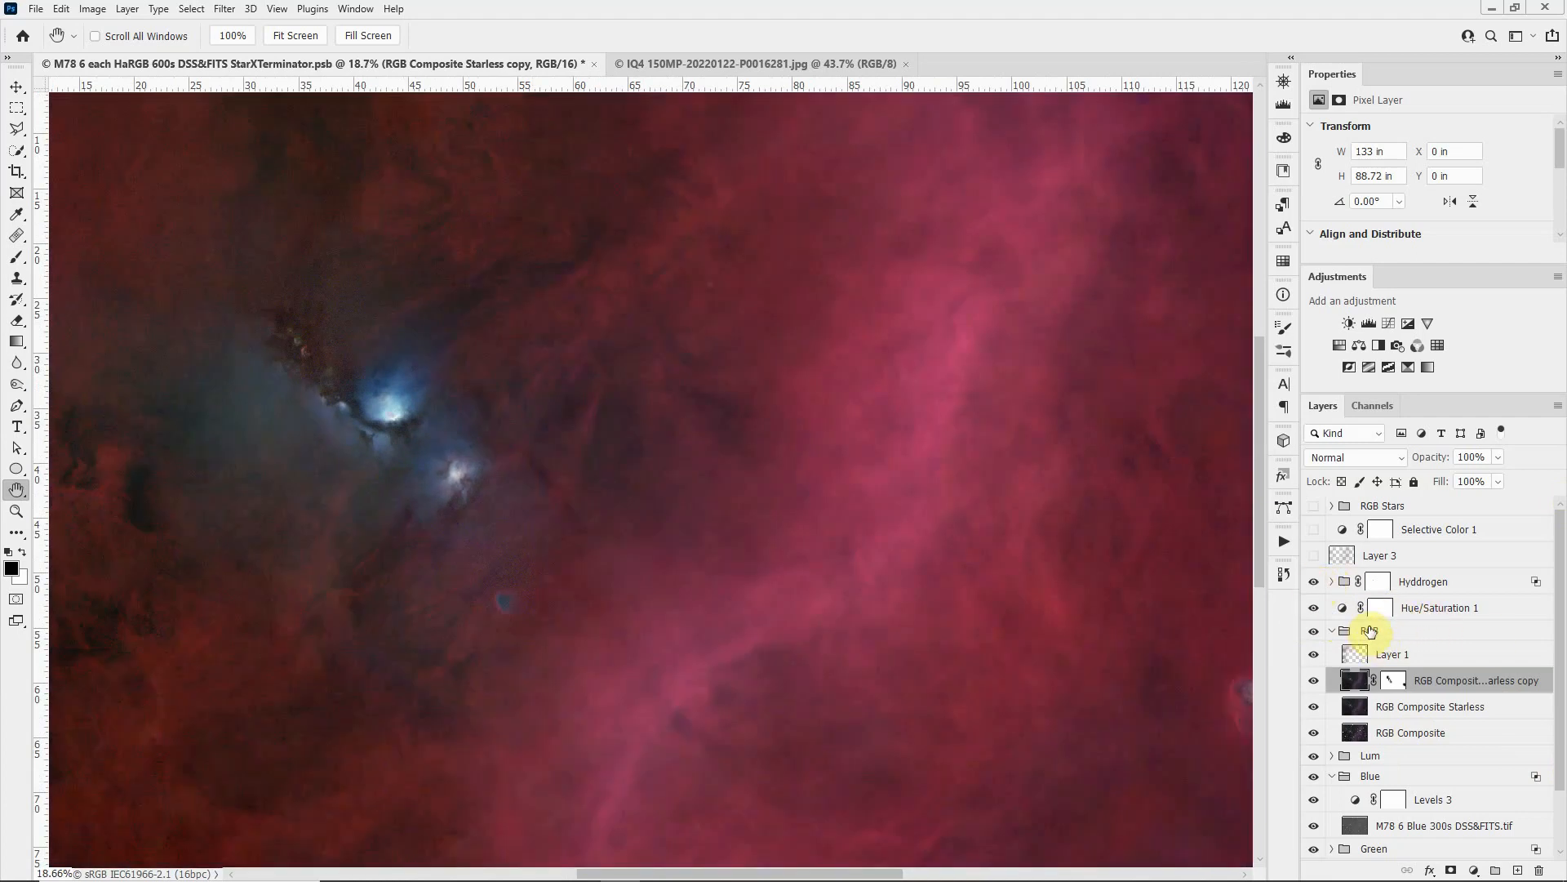
click(1331, 582)
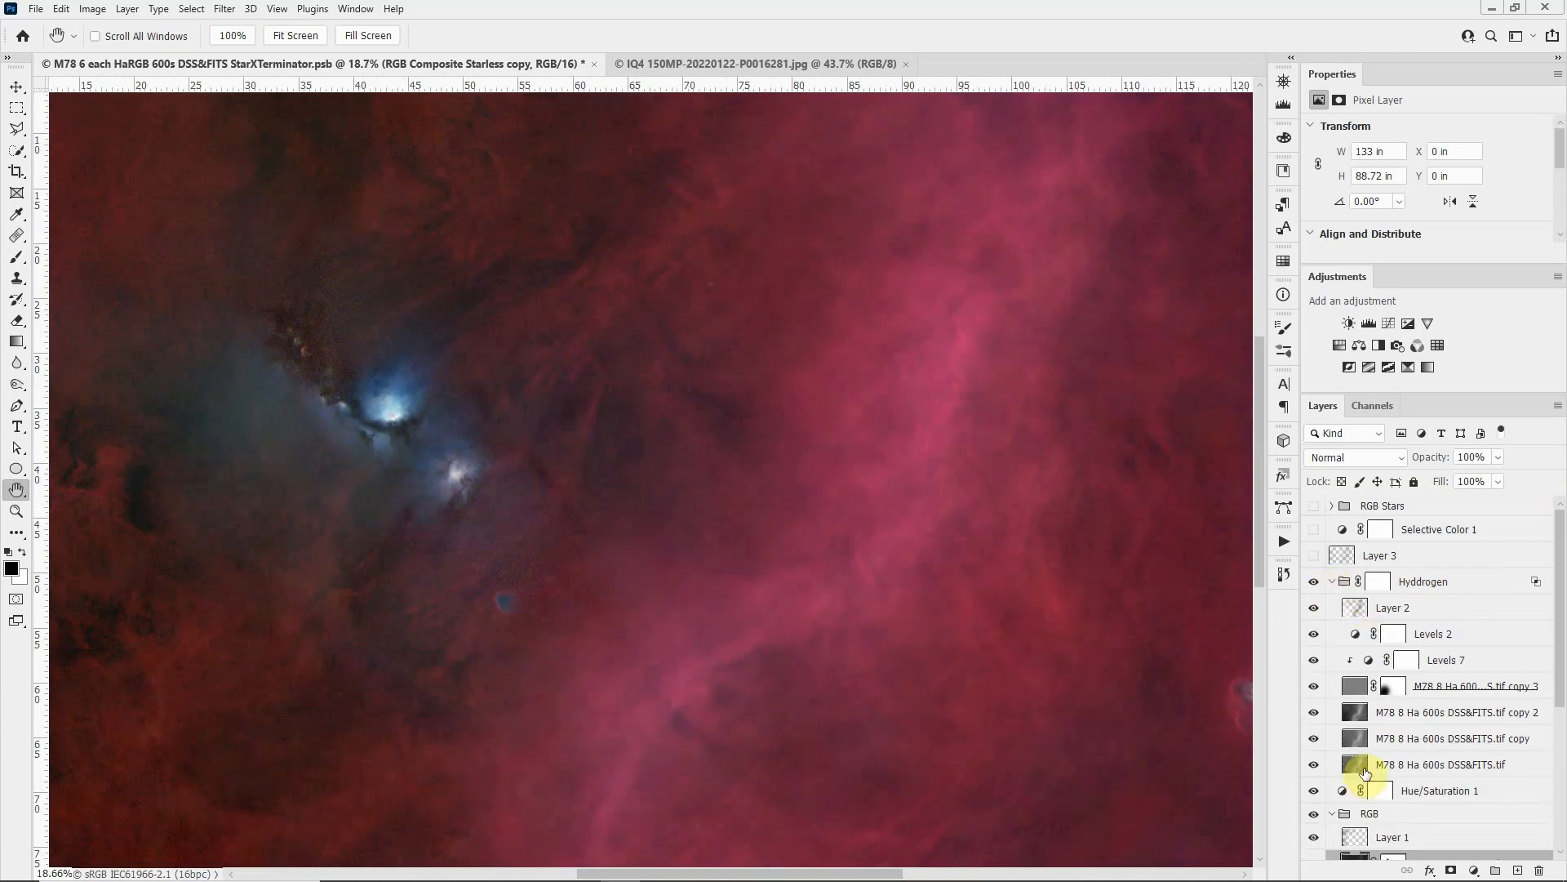
Step: Isolate the M78 8 Ha 600s image in the Hyddrogen group and view its copies, Levels adjustments and Layer 2 in turn
alt+click(1315, 764)
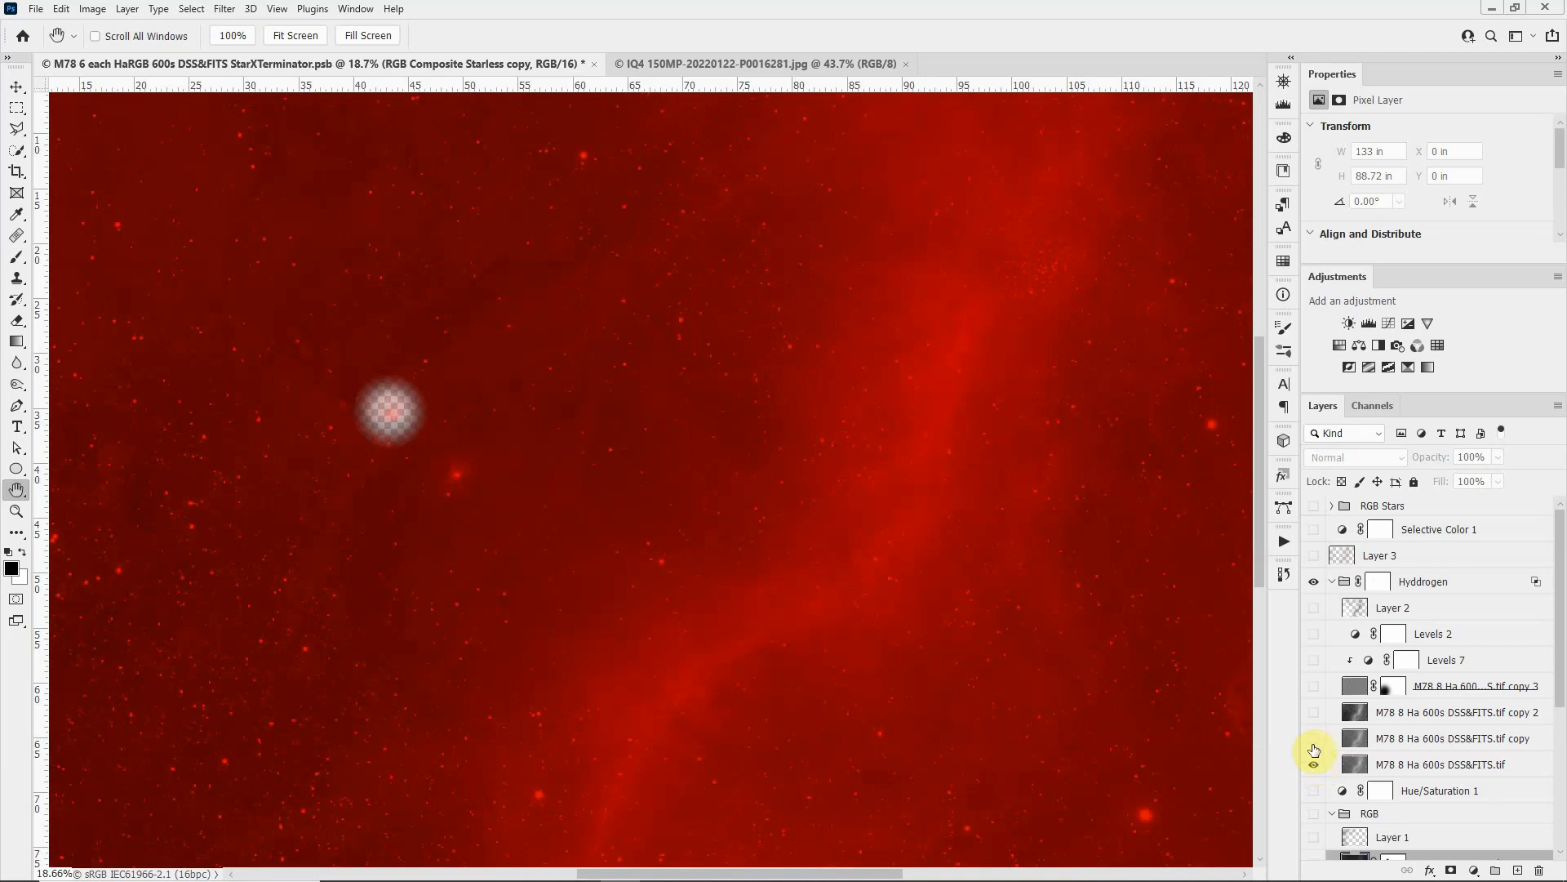
alt+click(1313, 739)
alt+click(1315, 715)
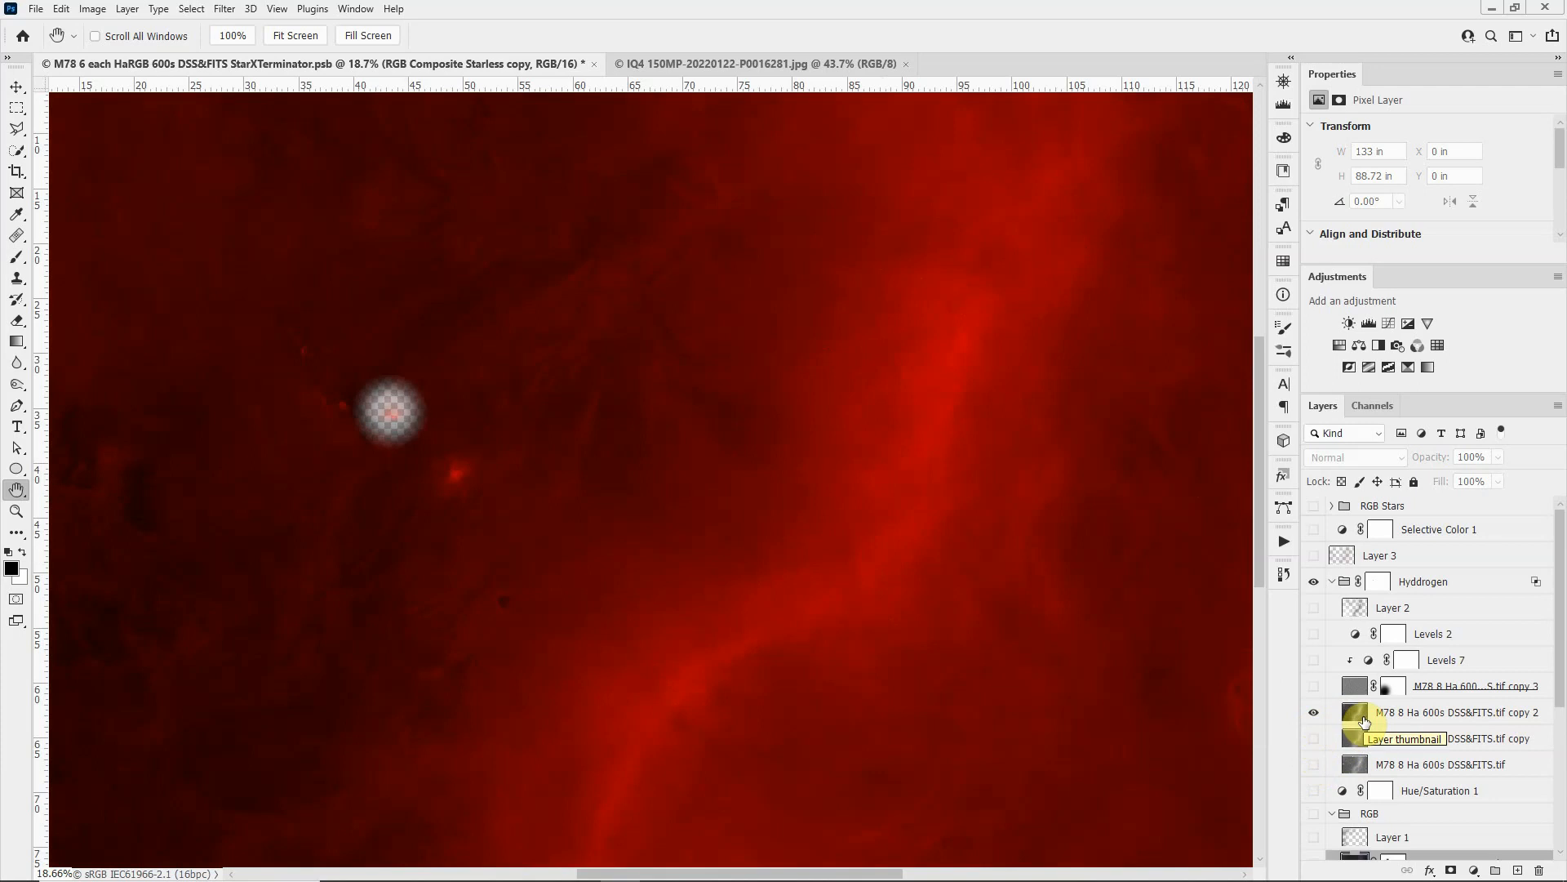
click(1313, 686)
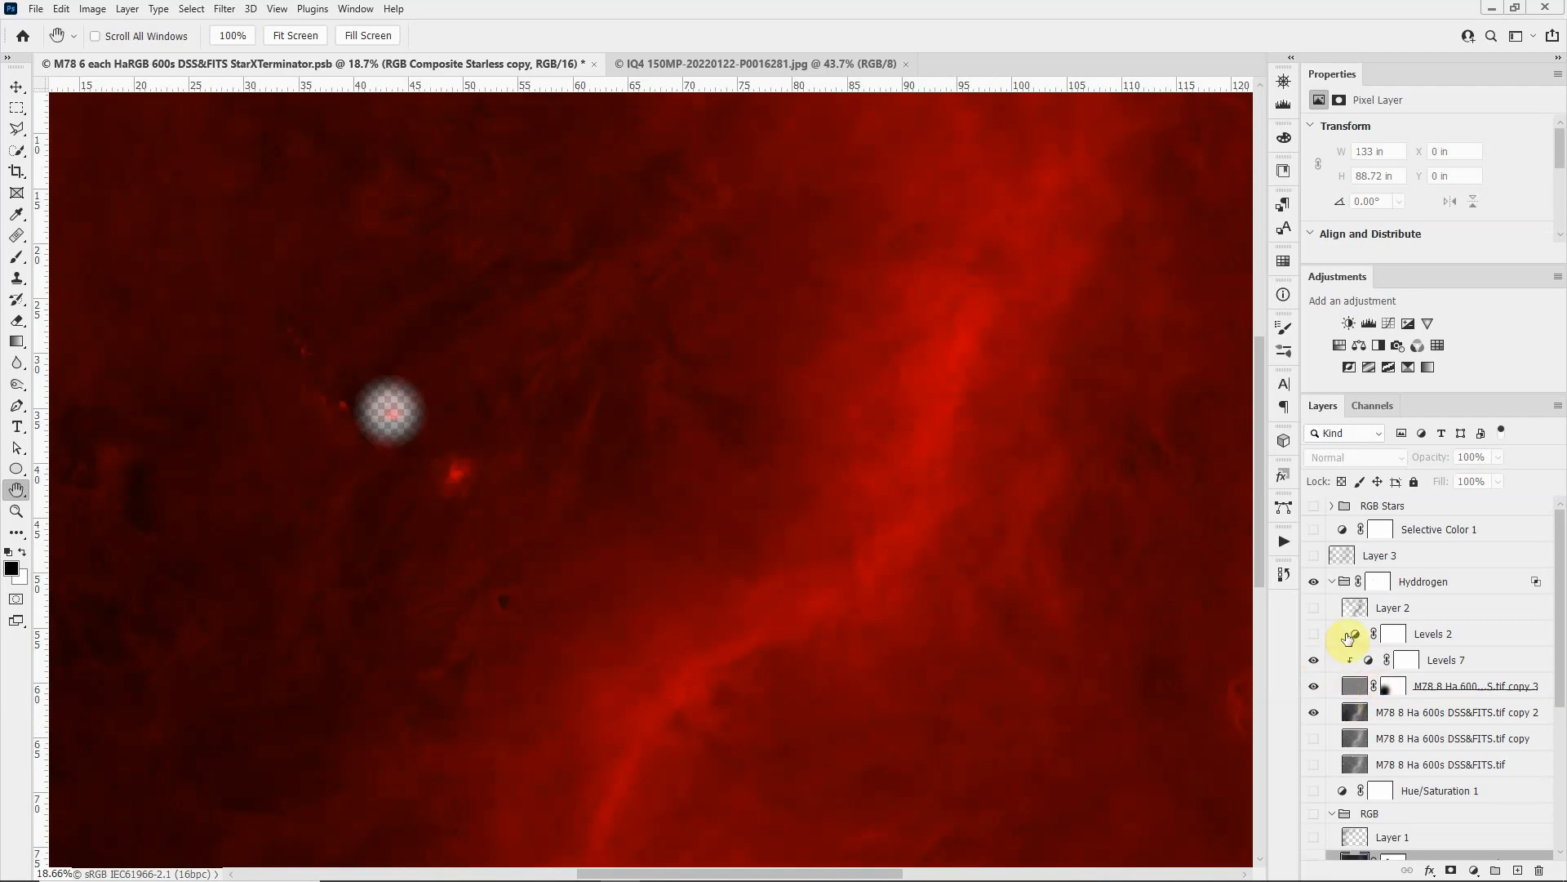
click(1315, 636)
click(1315, 611)
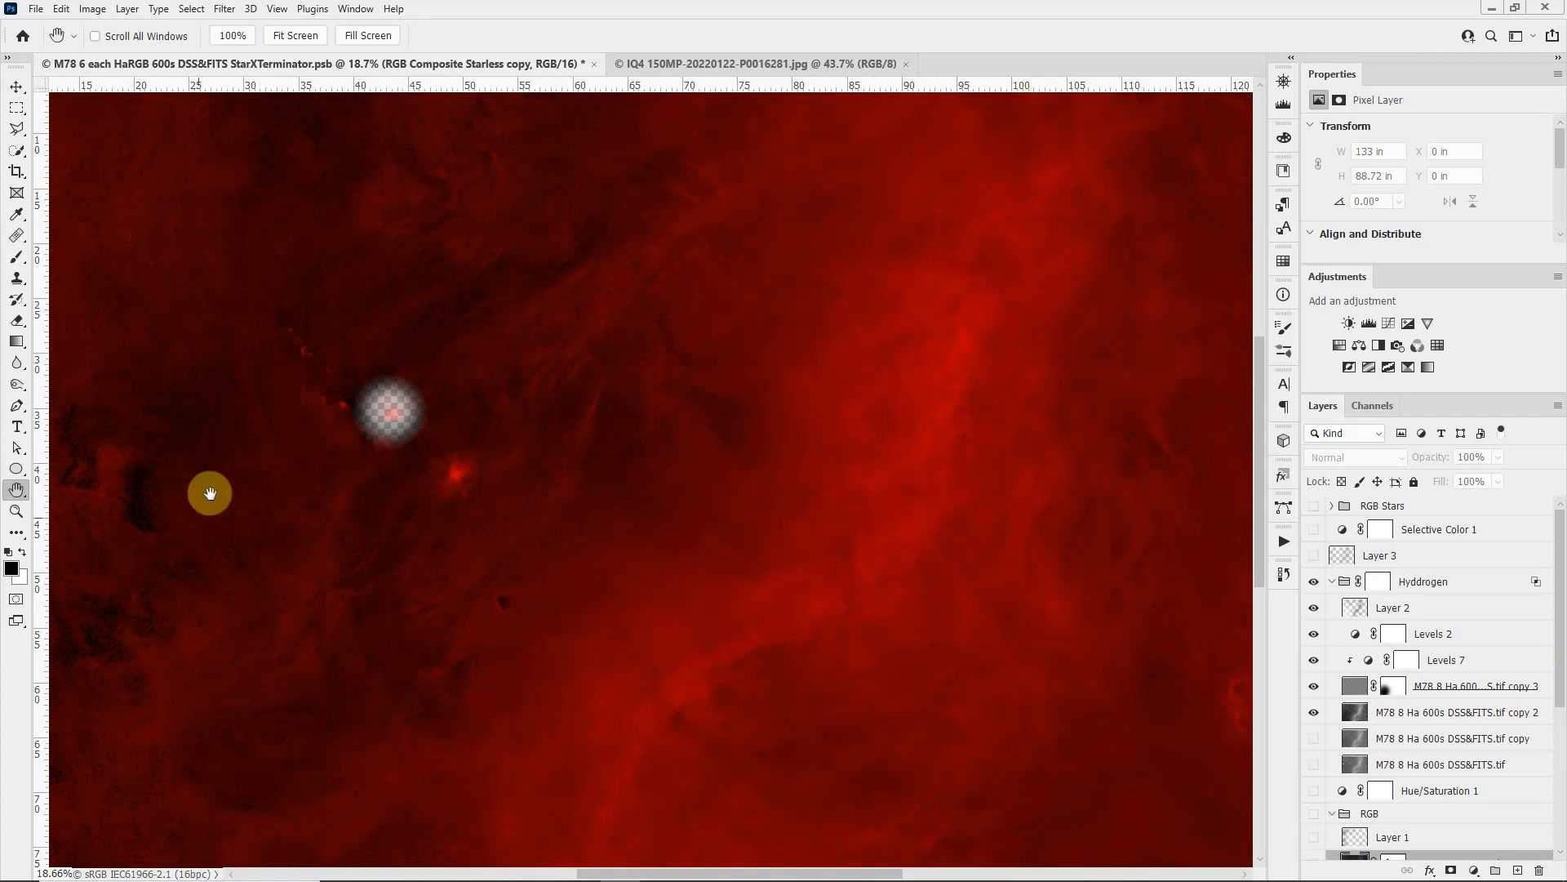
Step: Select the Soft Light Layer 2 in the Hyddrogen group and activate the Brush tool with a smaller brush tip
click(1354, 611)
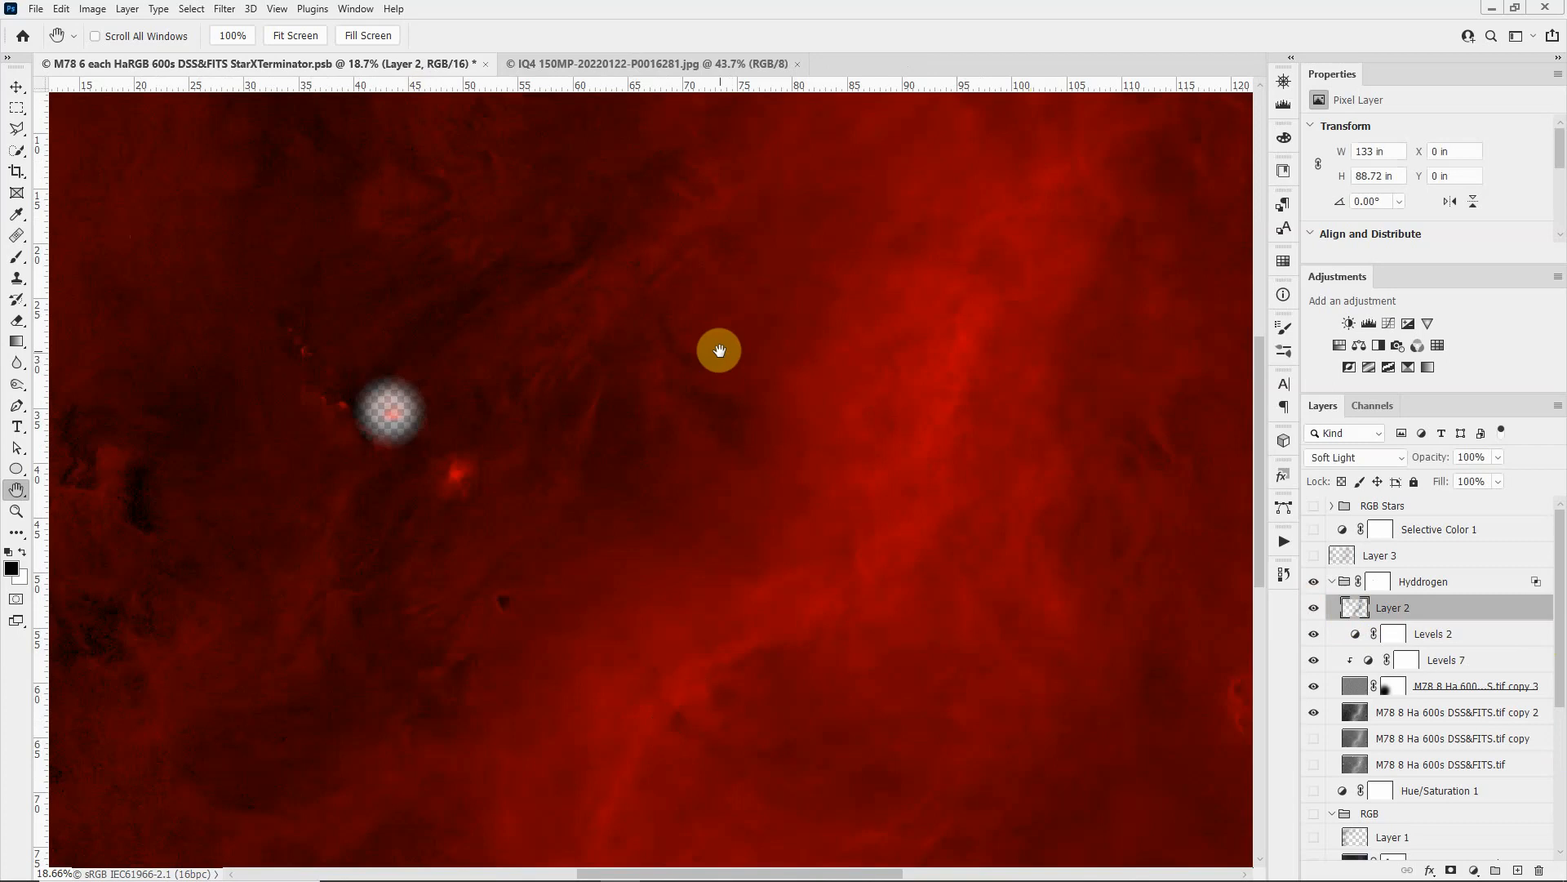
key(b)
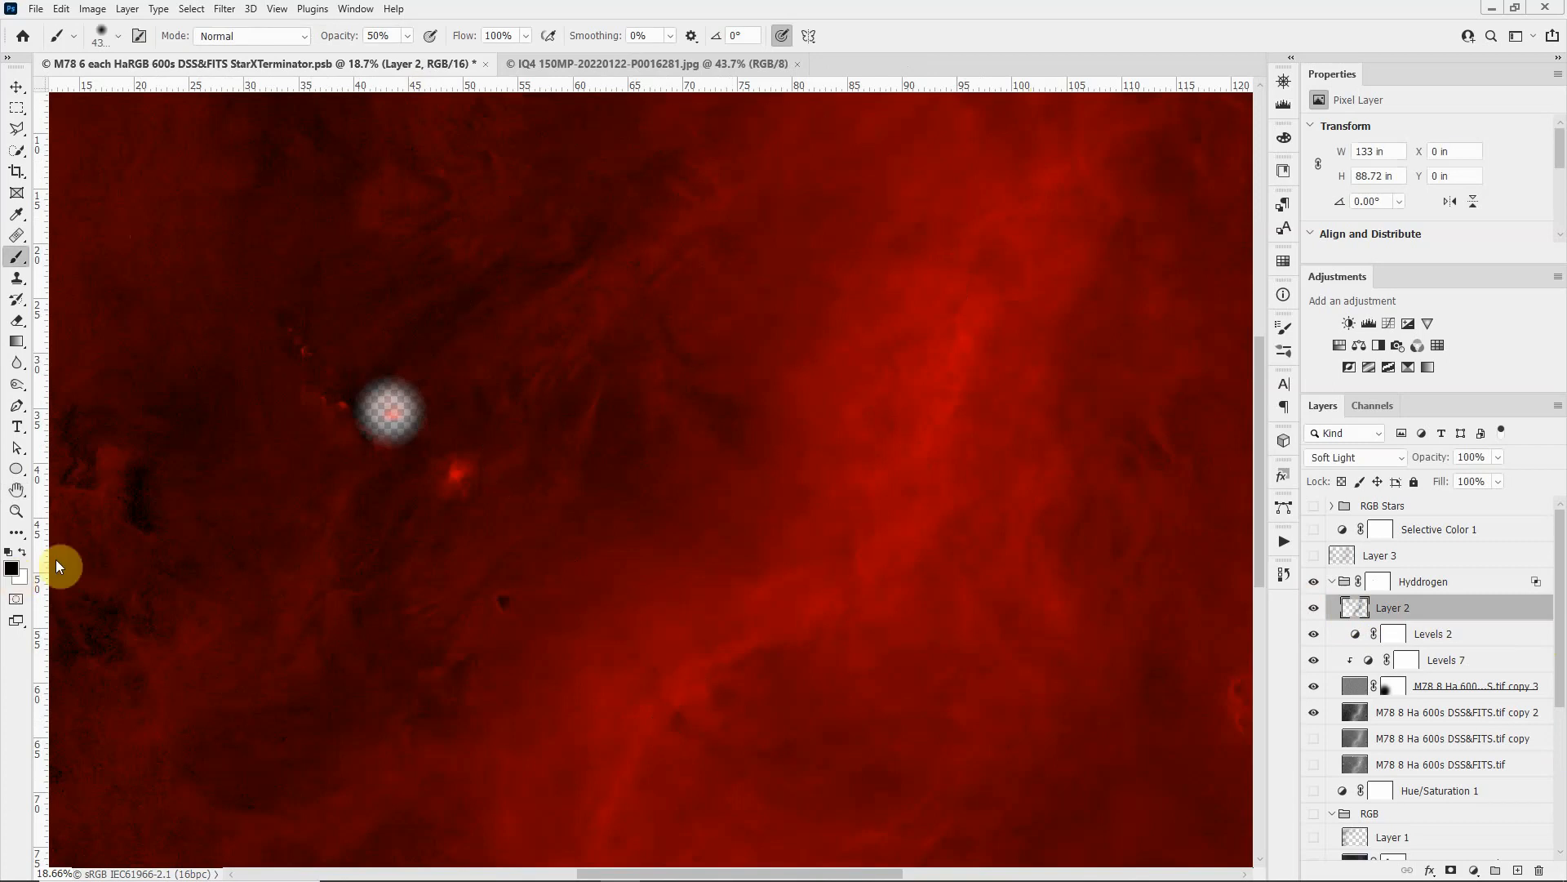
key(bracketleft)
key(bracketleft)
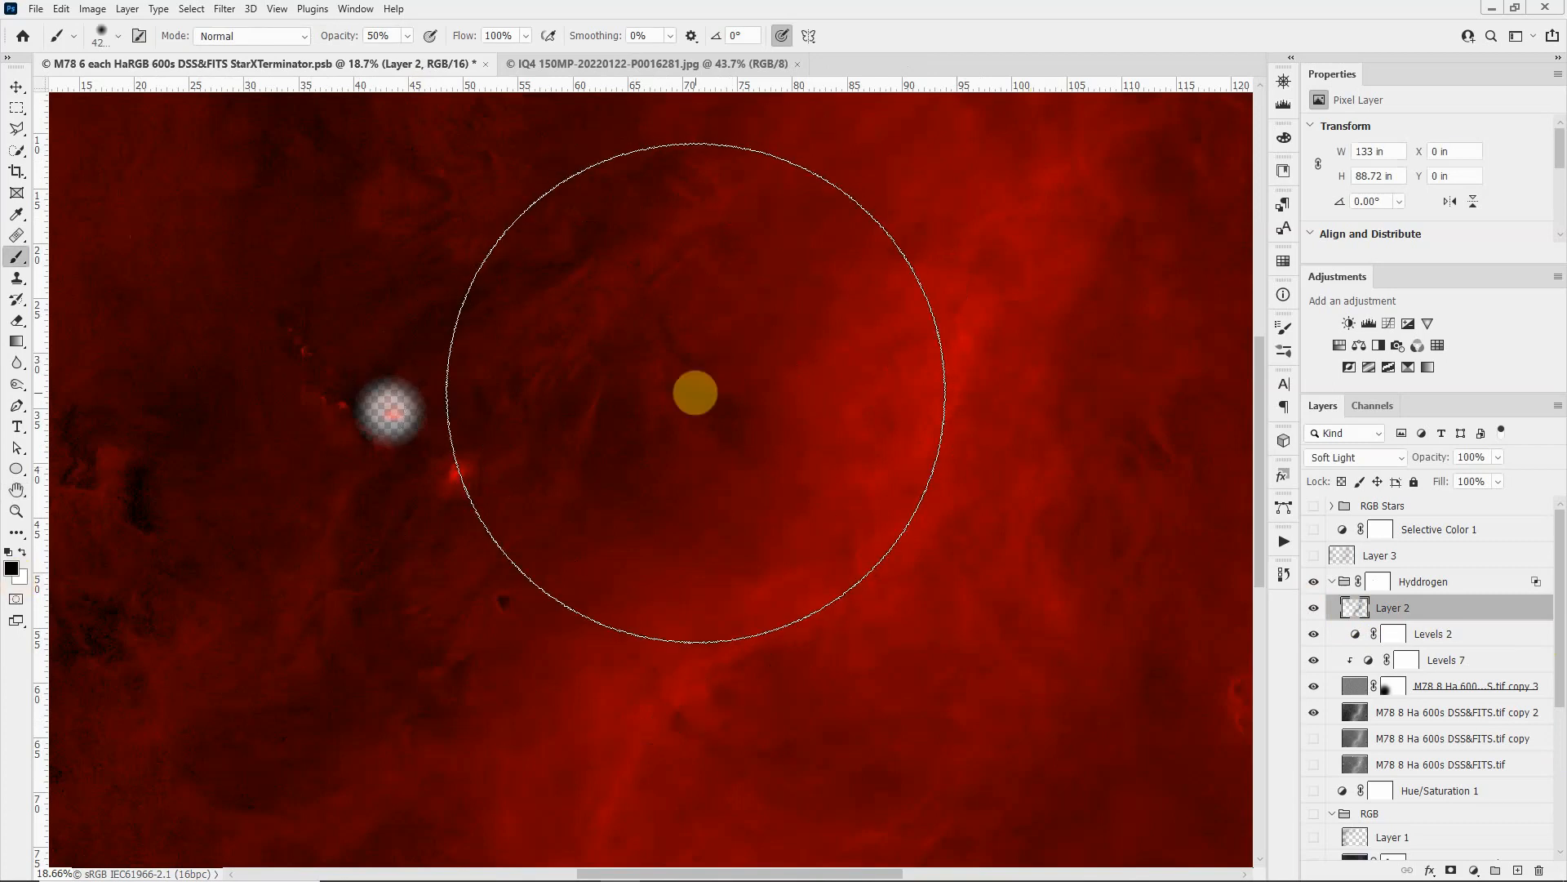
key(bracketleft)
key(bracketleft)
key(bracketleft)
key(bracketleft)
key(bracketleft)
key(bracketleft)
key(bracketleft)
key(bracketleft)
key(bracketleft)
key(bracketleft)
key(bracketleft)
key(bracketleft)
key(bracketleft)
key(bracketleft)
key(bracketleft)
key(bracketleft)
key(bracketleft)
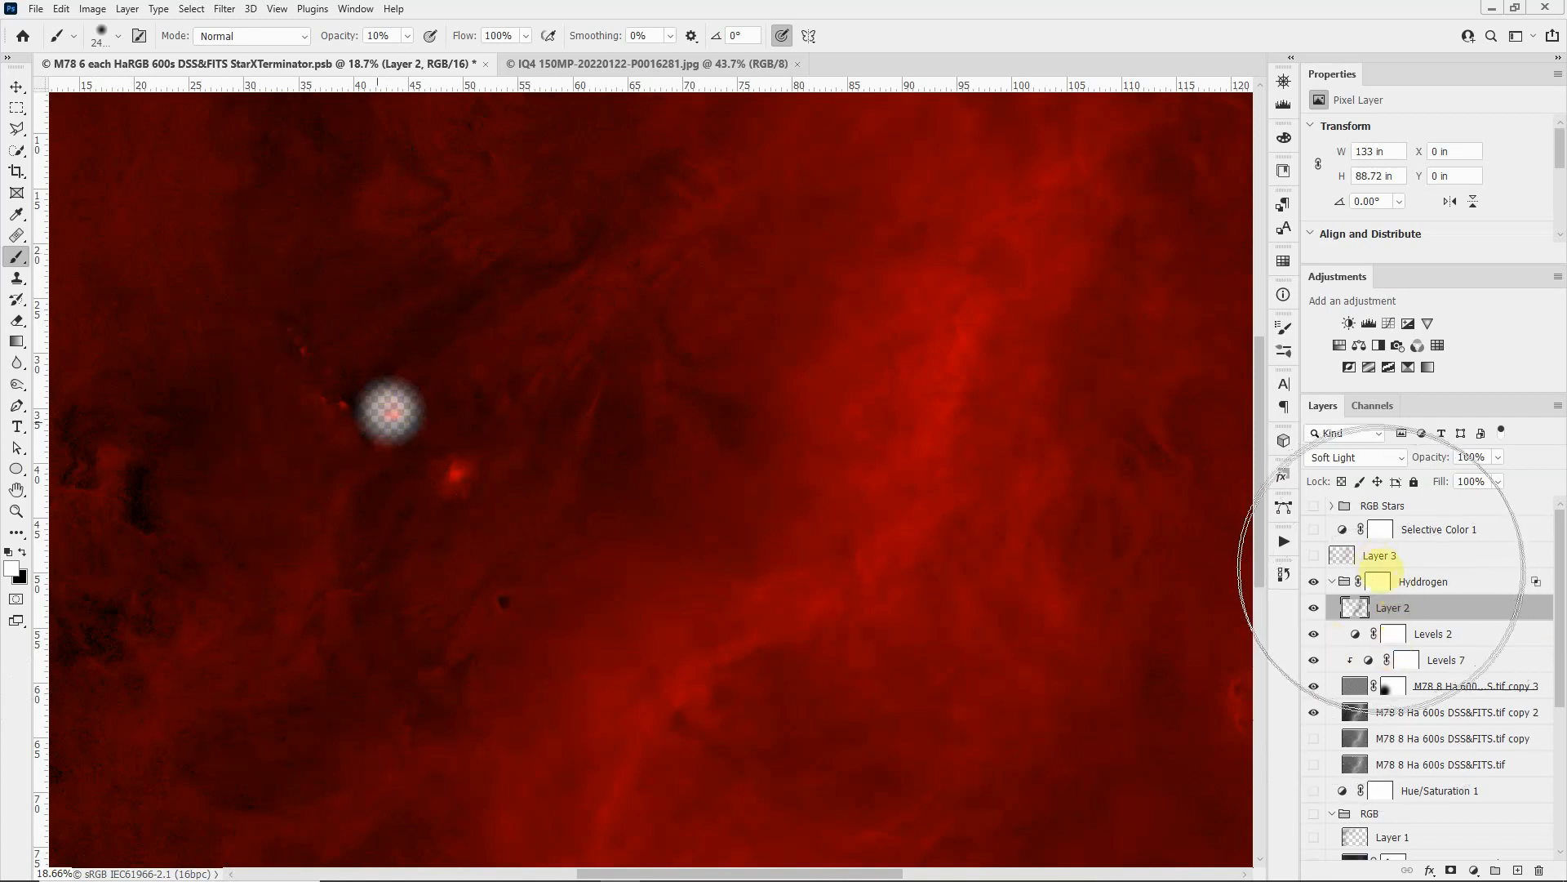
Step: Select the Hyddrogen group's layer mask and compare the nebula core with the mask disabled and enabled
click(1382, 582)
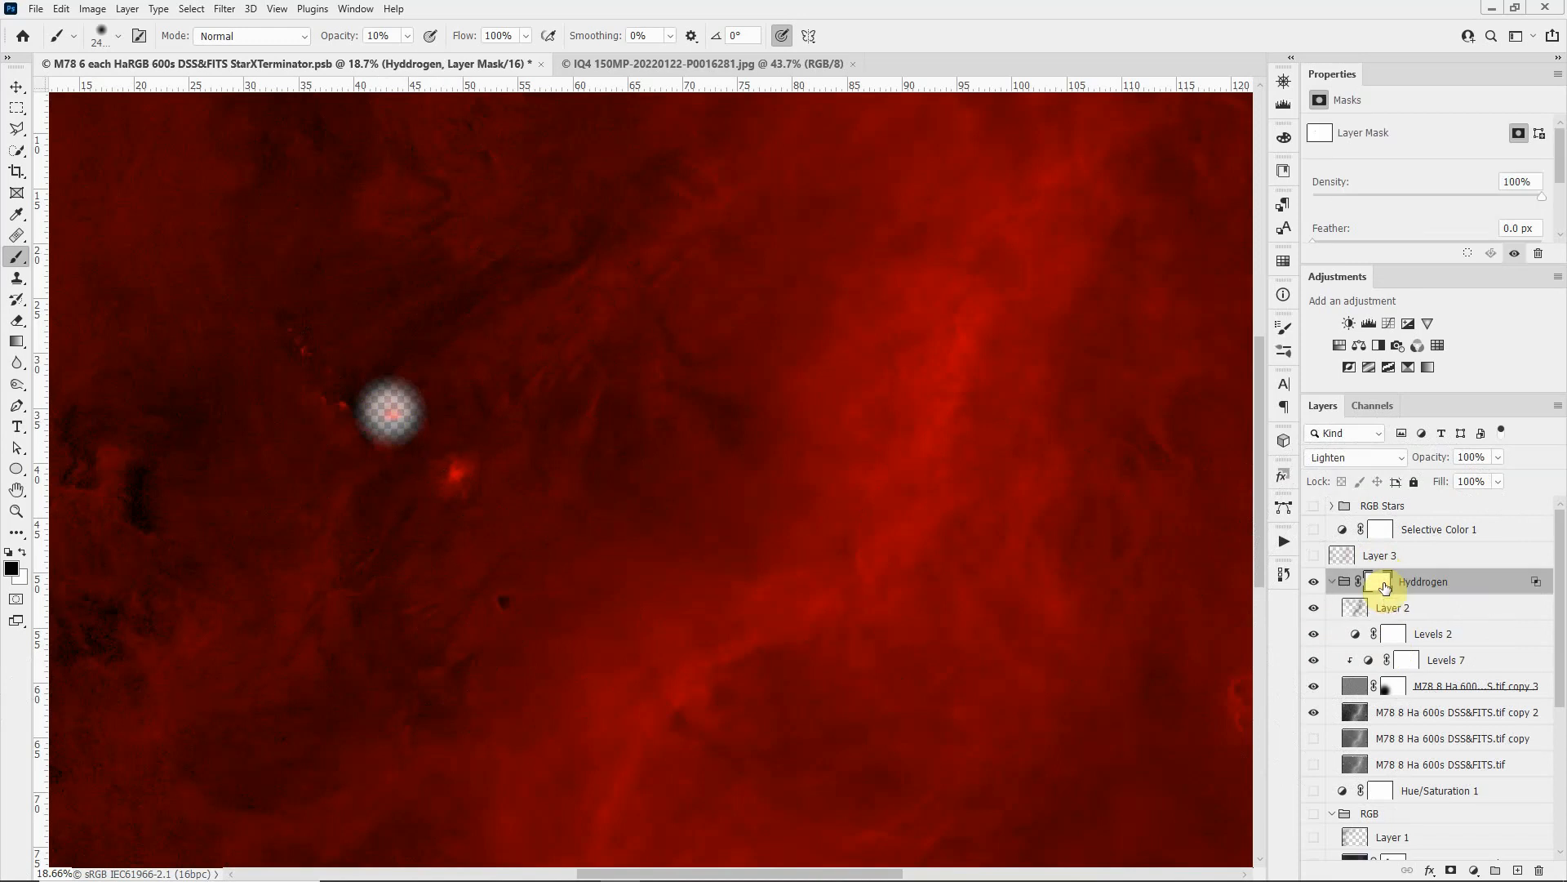
shift+click(1379, 583)
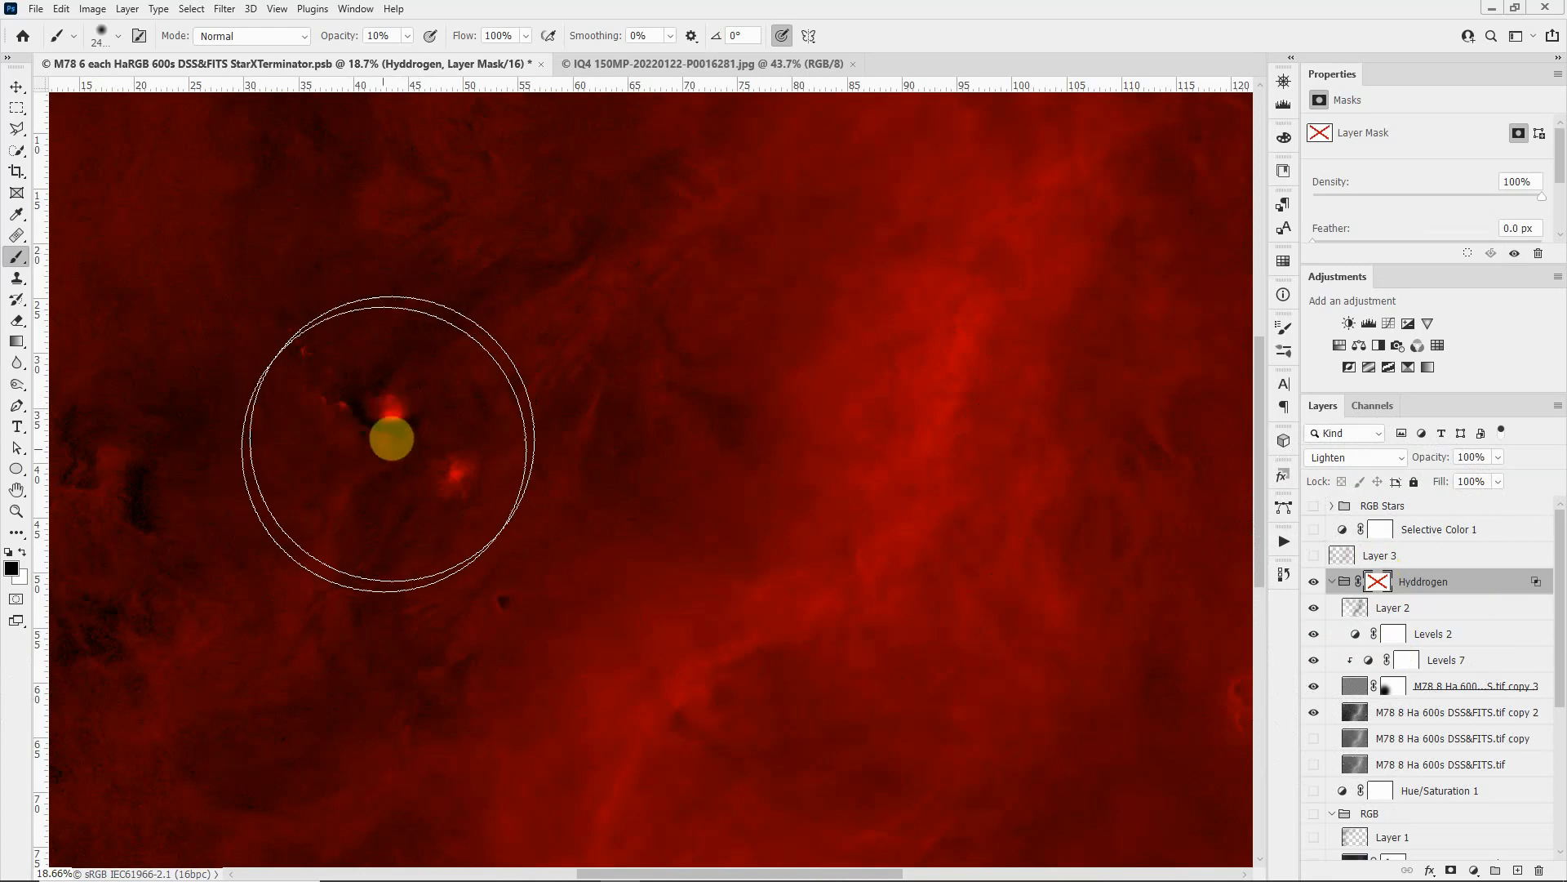
shift+click(1378, 584)
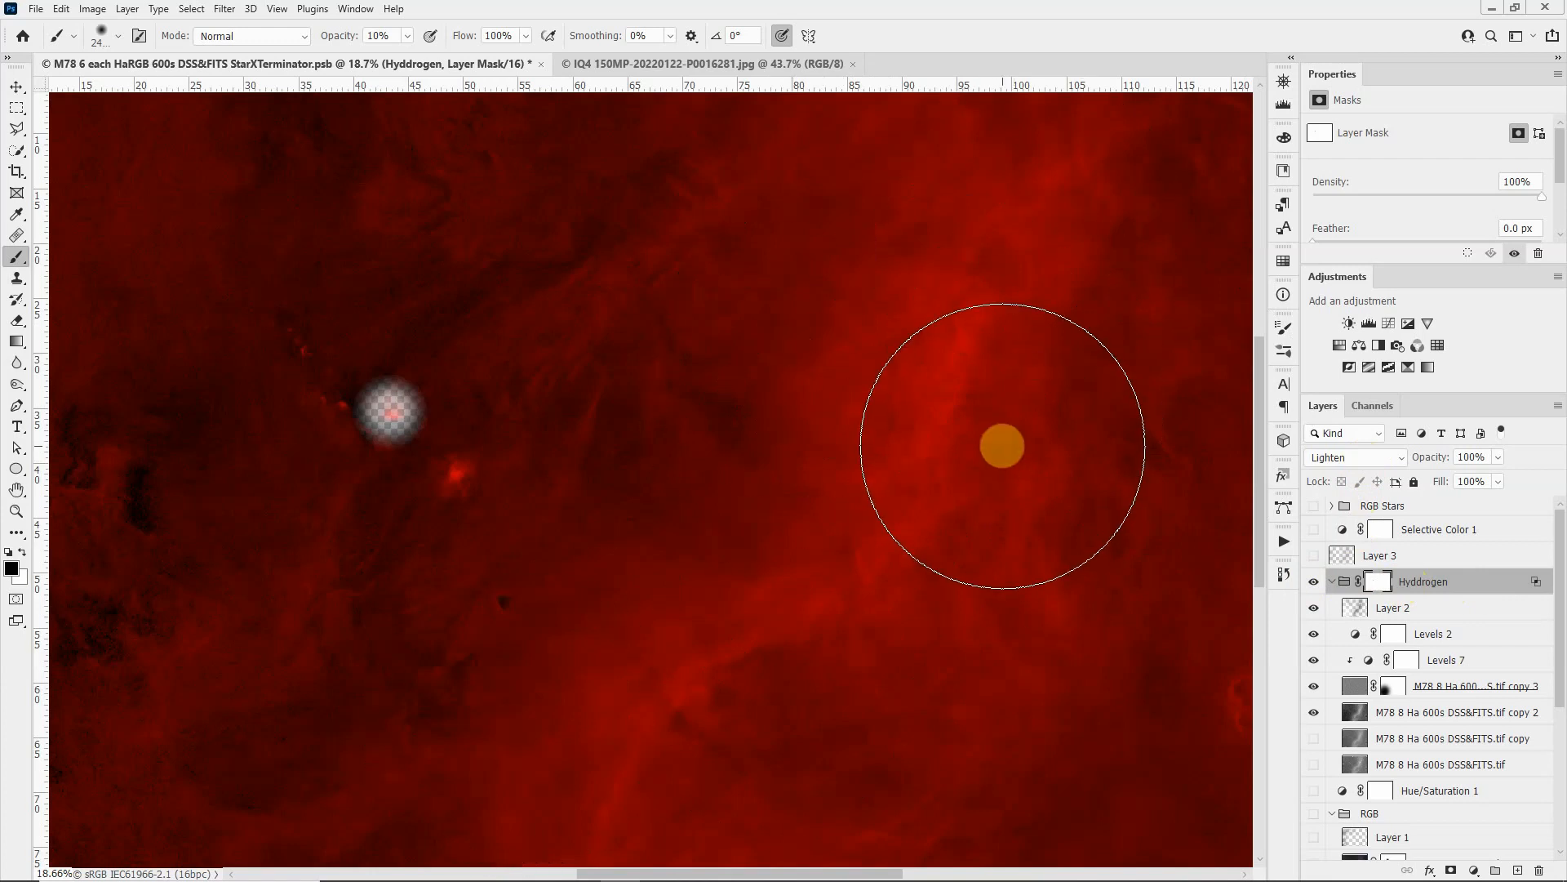
Step: Restore visibility of every layer and group from the M78 8 Ha 600s copy down through the Red group
scroll(1403, 655, down, 3)
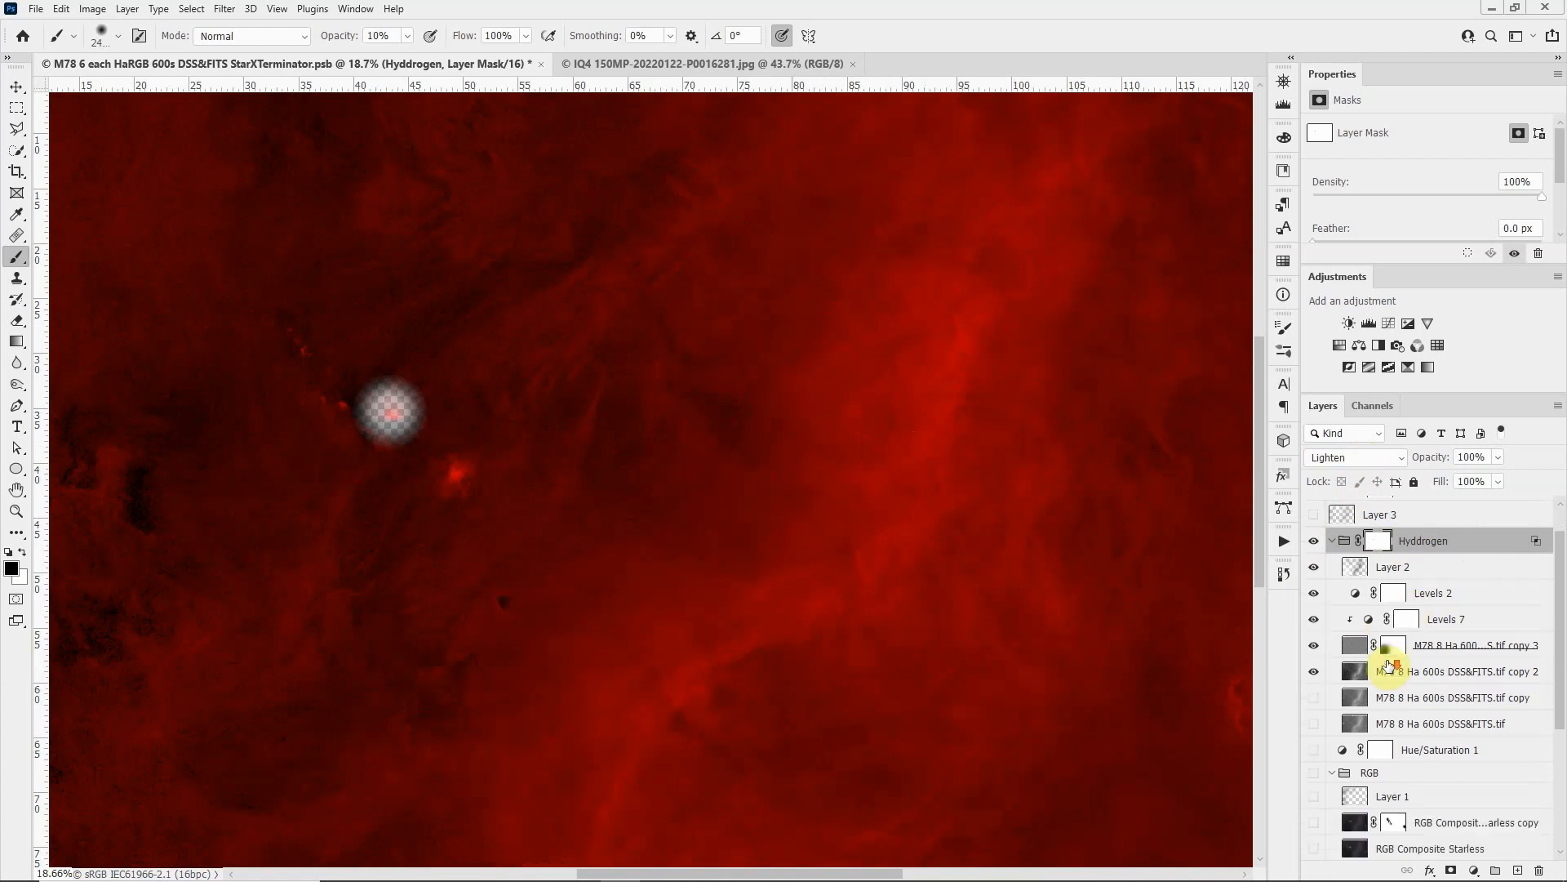
scroll(1439, 738, down, 2)
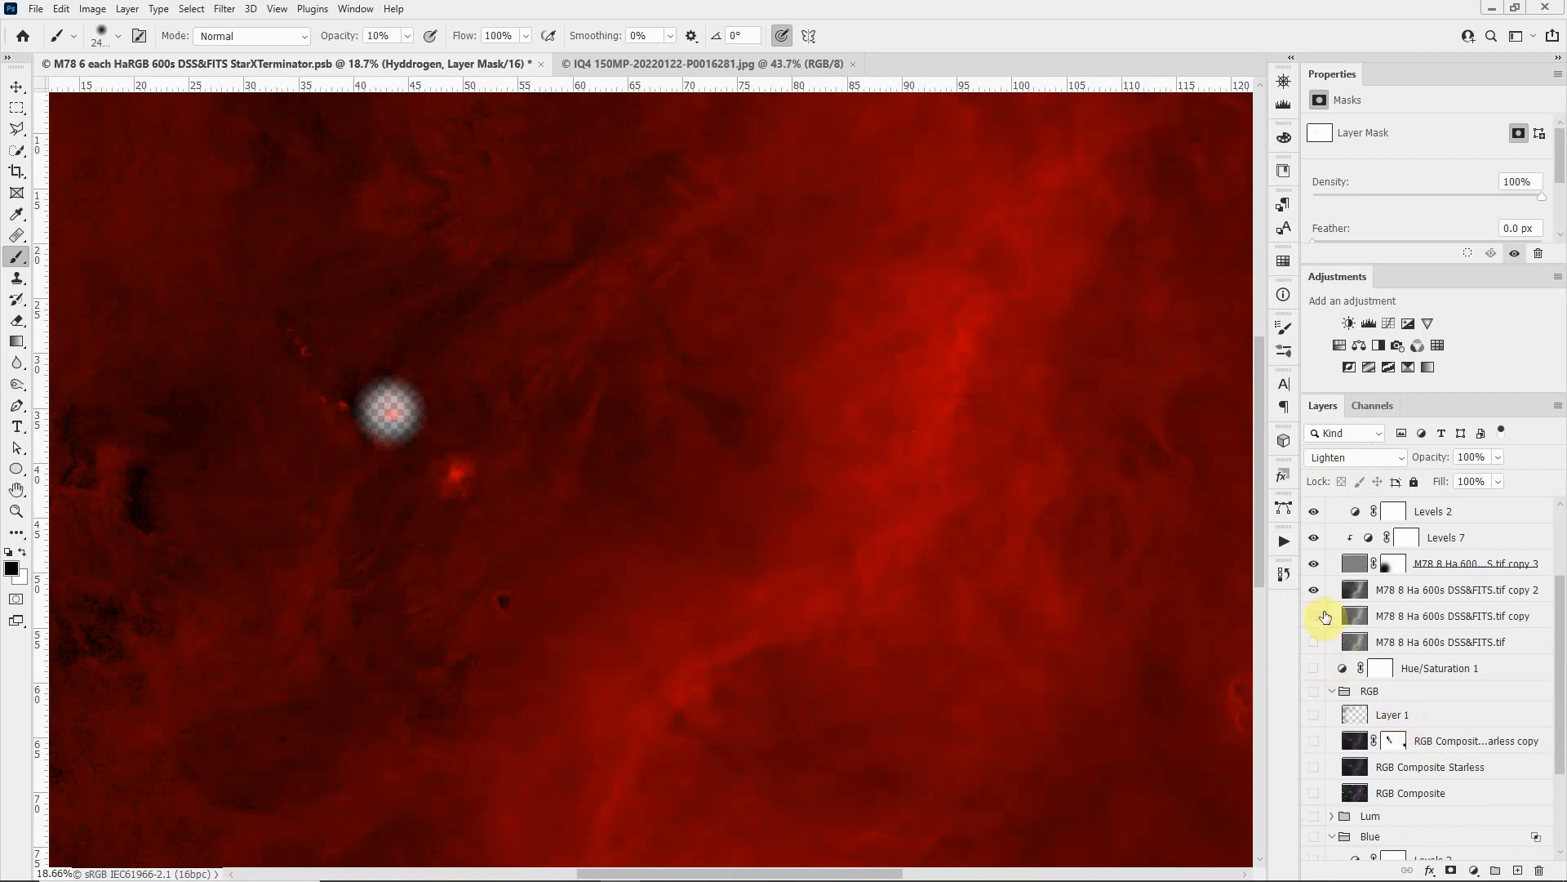
drag(1313, 620, 1322, 878)
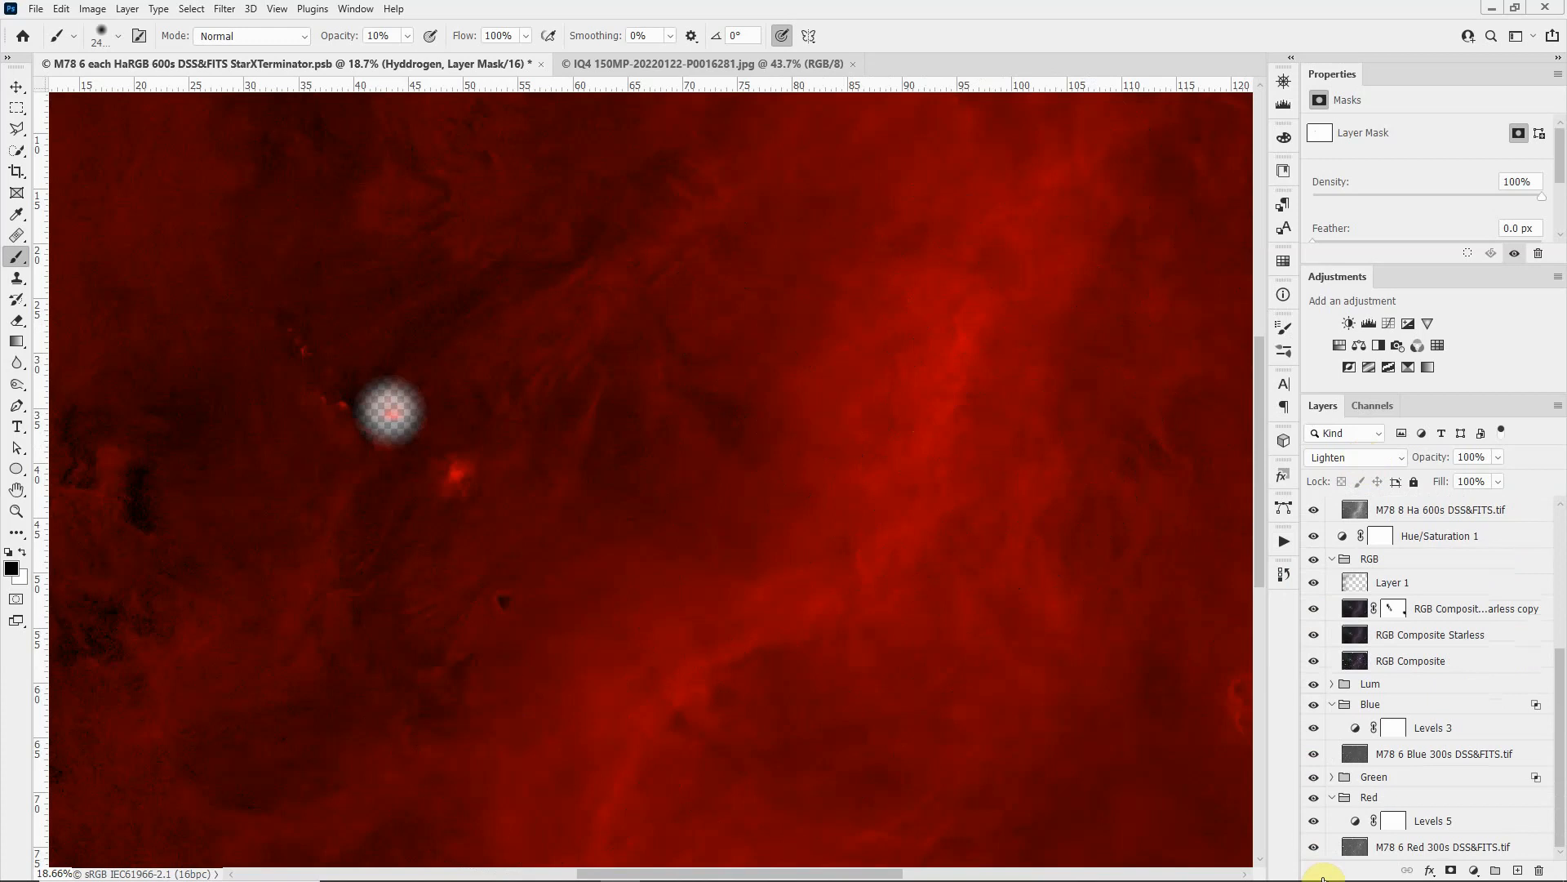
scroll(881, 623, up, 1)
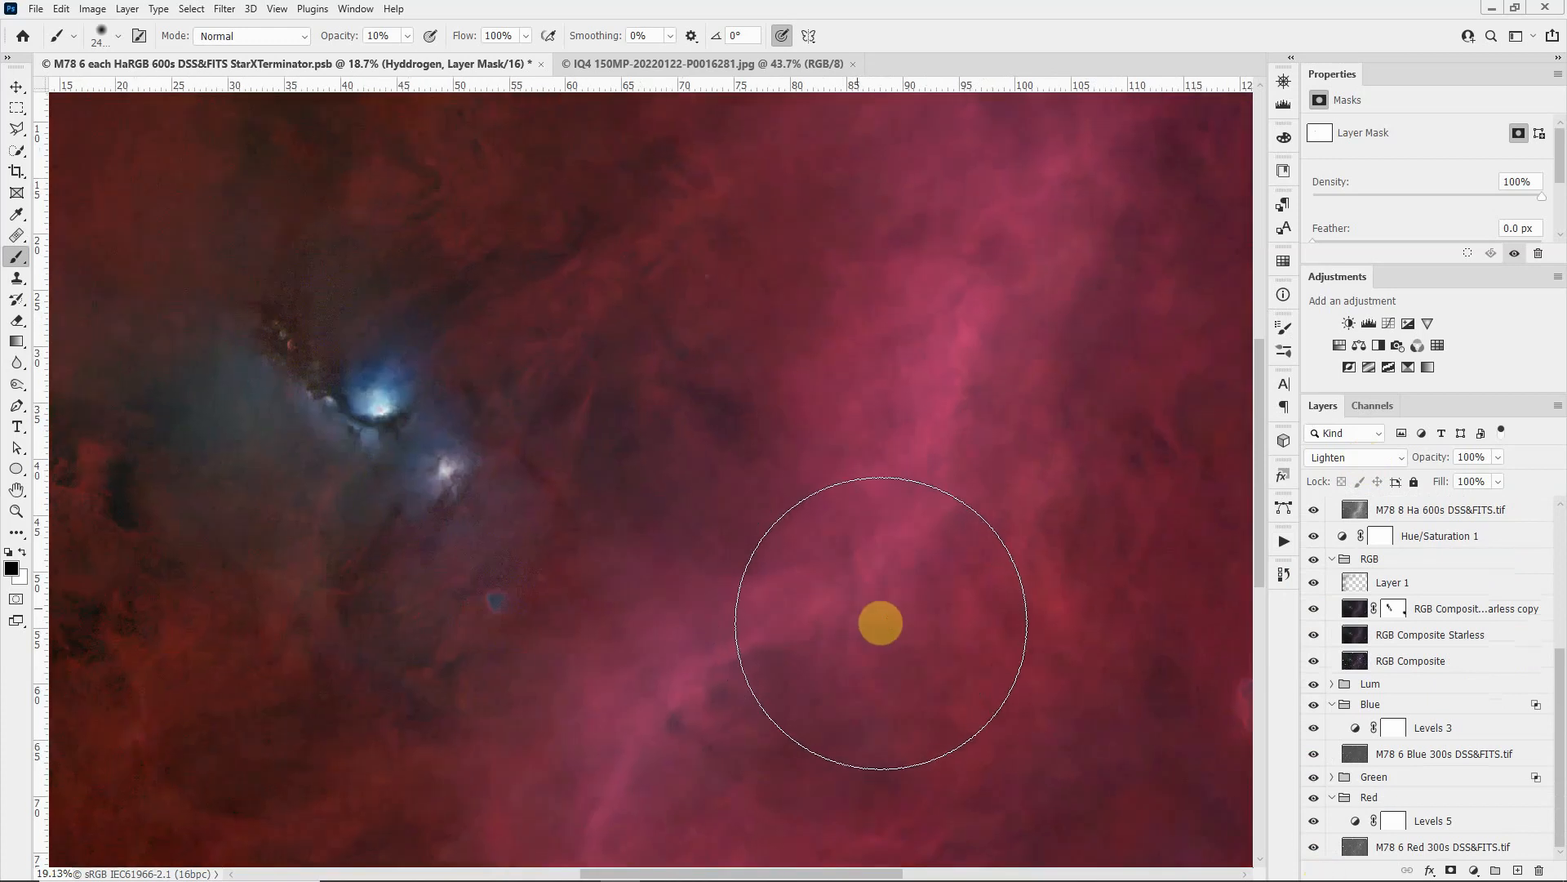
Step: Select the Soft Light Layer 1 in the RGB group and enlarge the brush tip
scroll(881, 470, up, 2)
scroll(880, 469, up, 2)
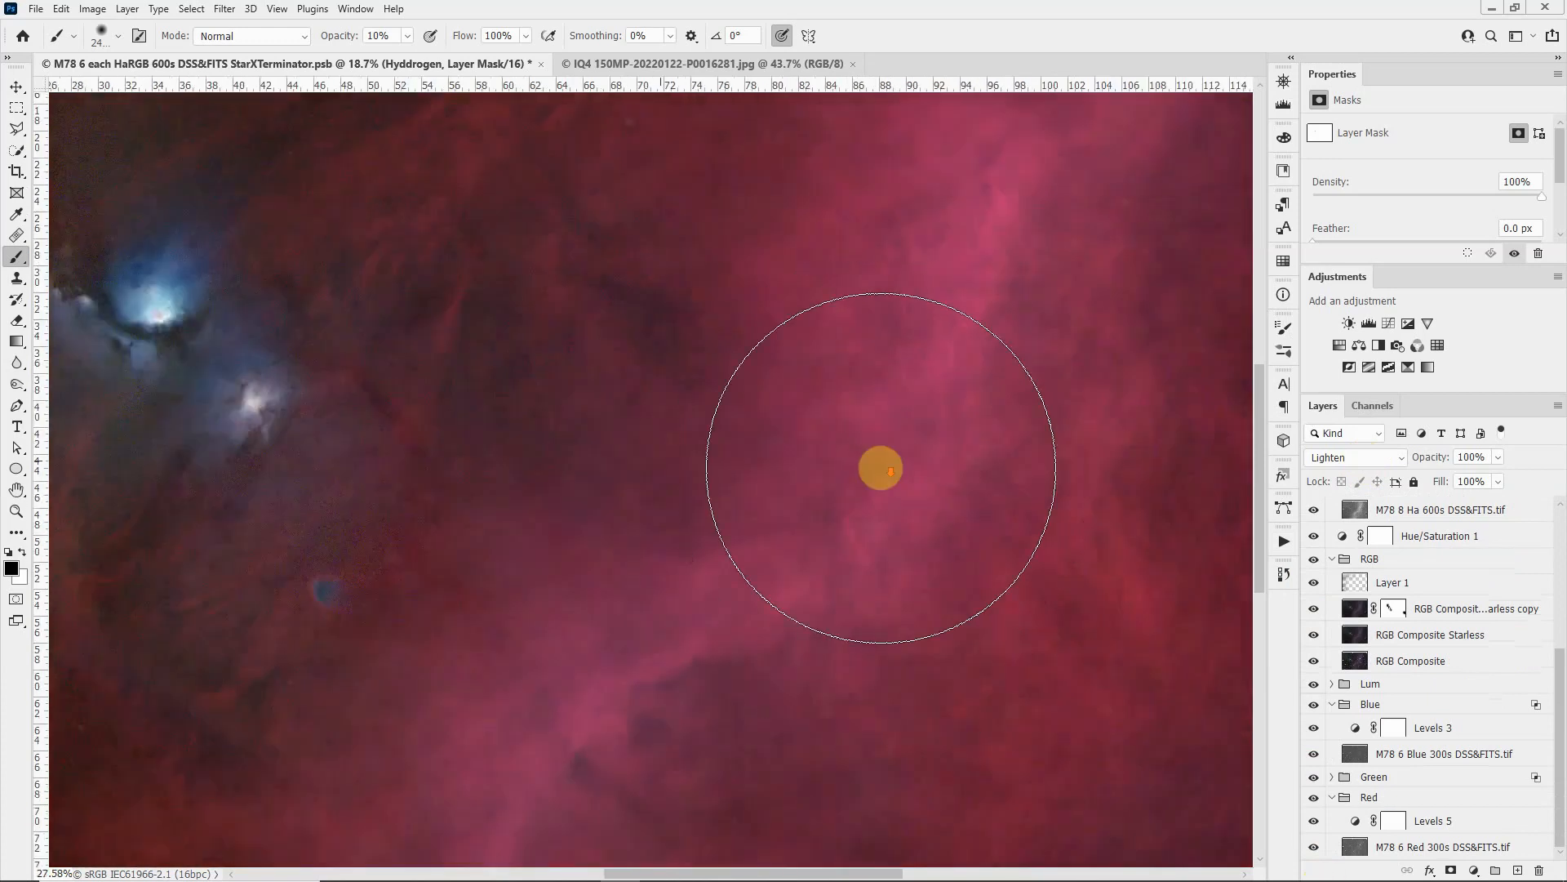
scroll(881, 469, down, 5)
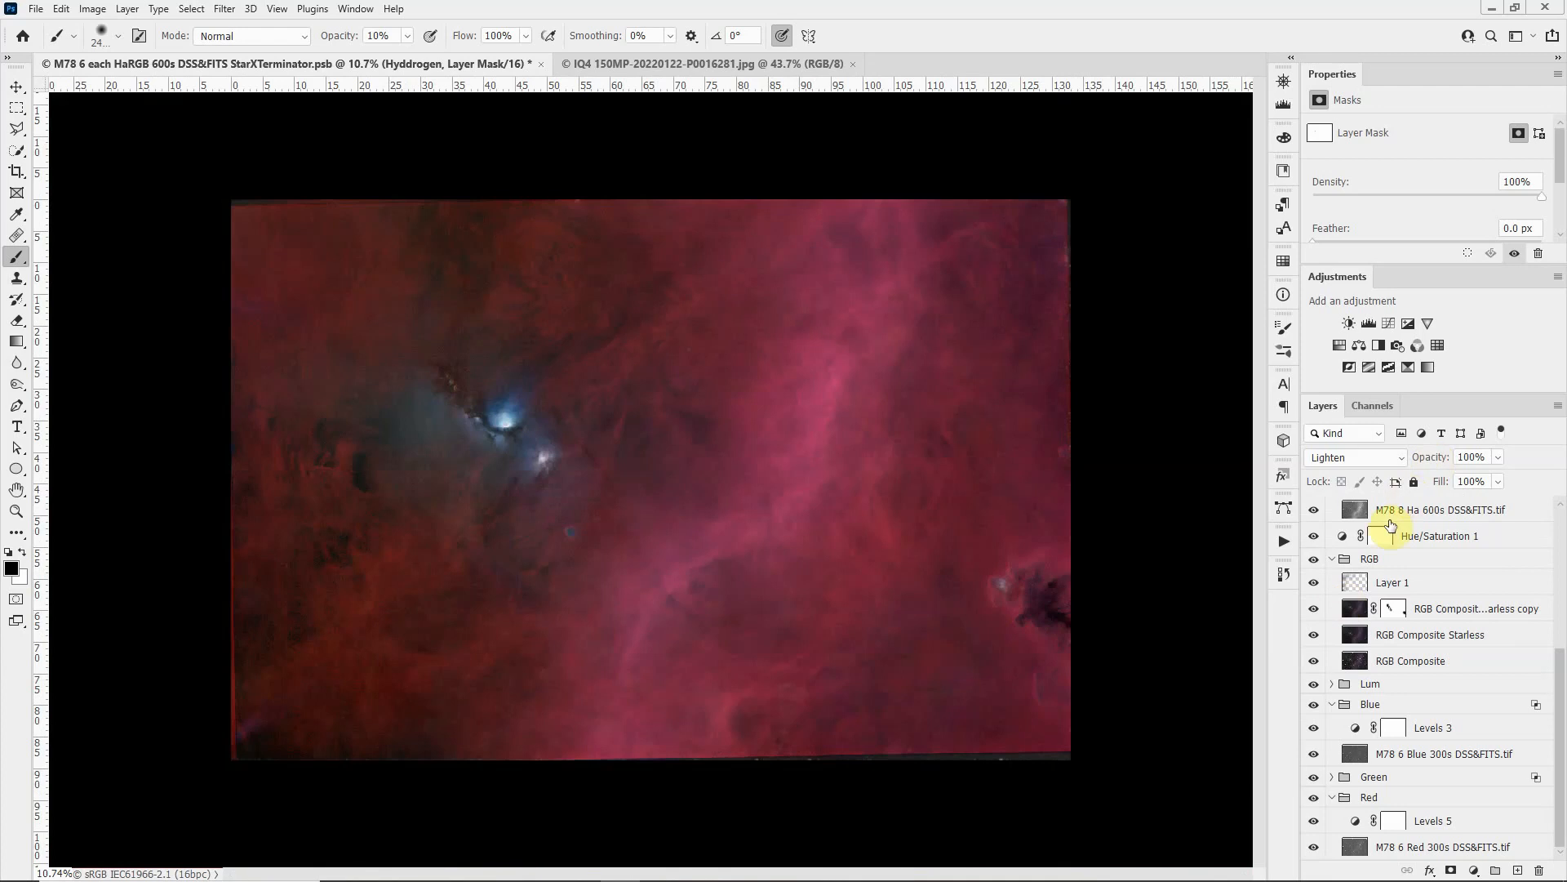
click(1360, 588)
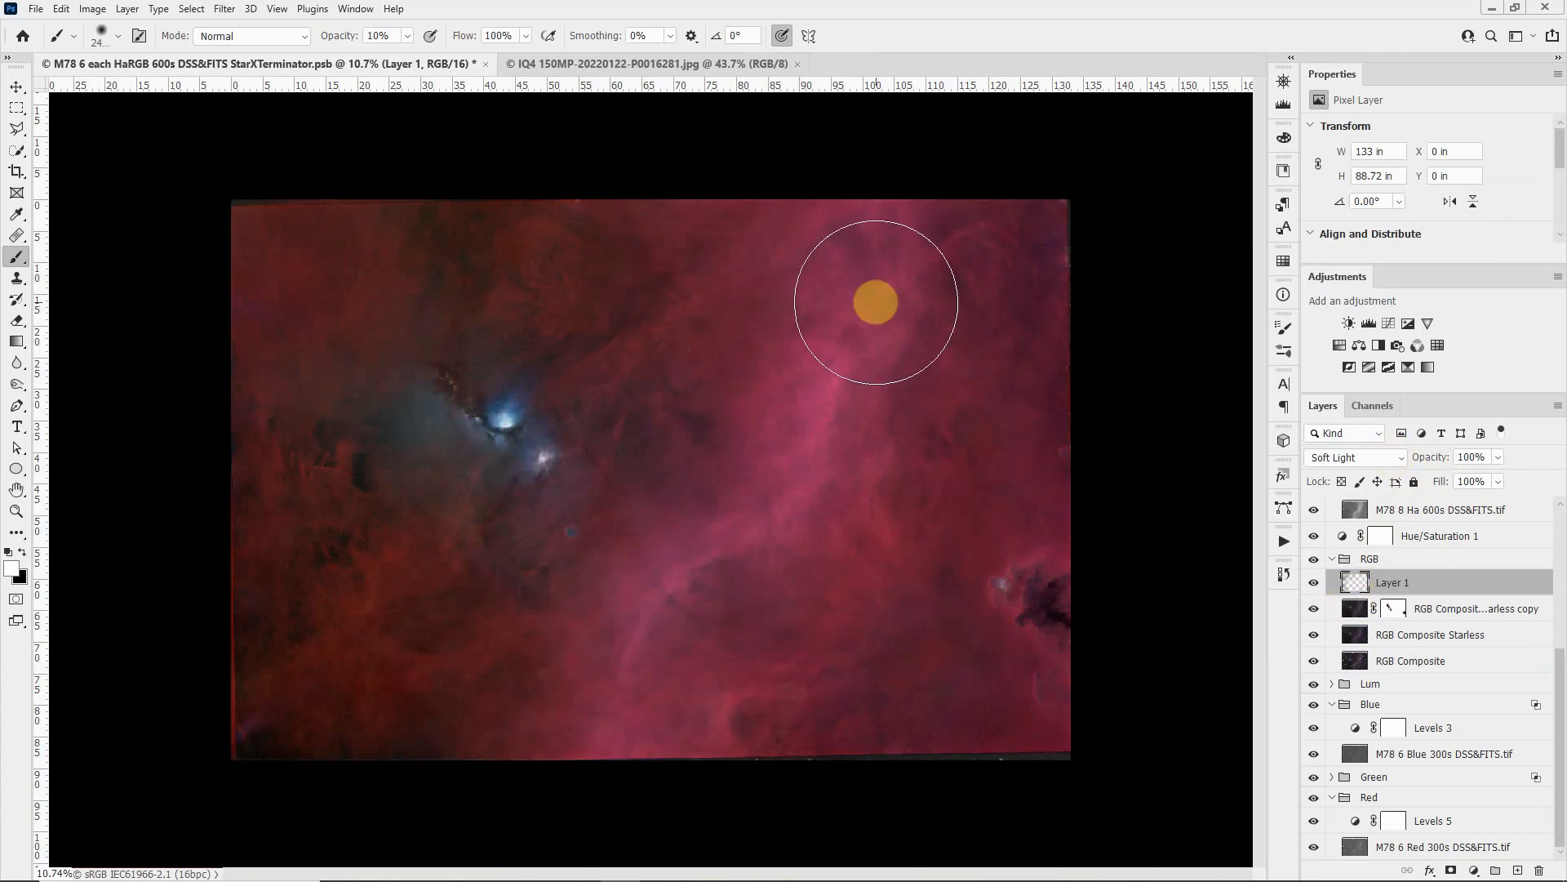
key(])
key(])
key(])
key(])
key(])
key(])
key(])
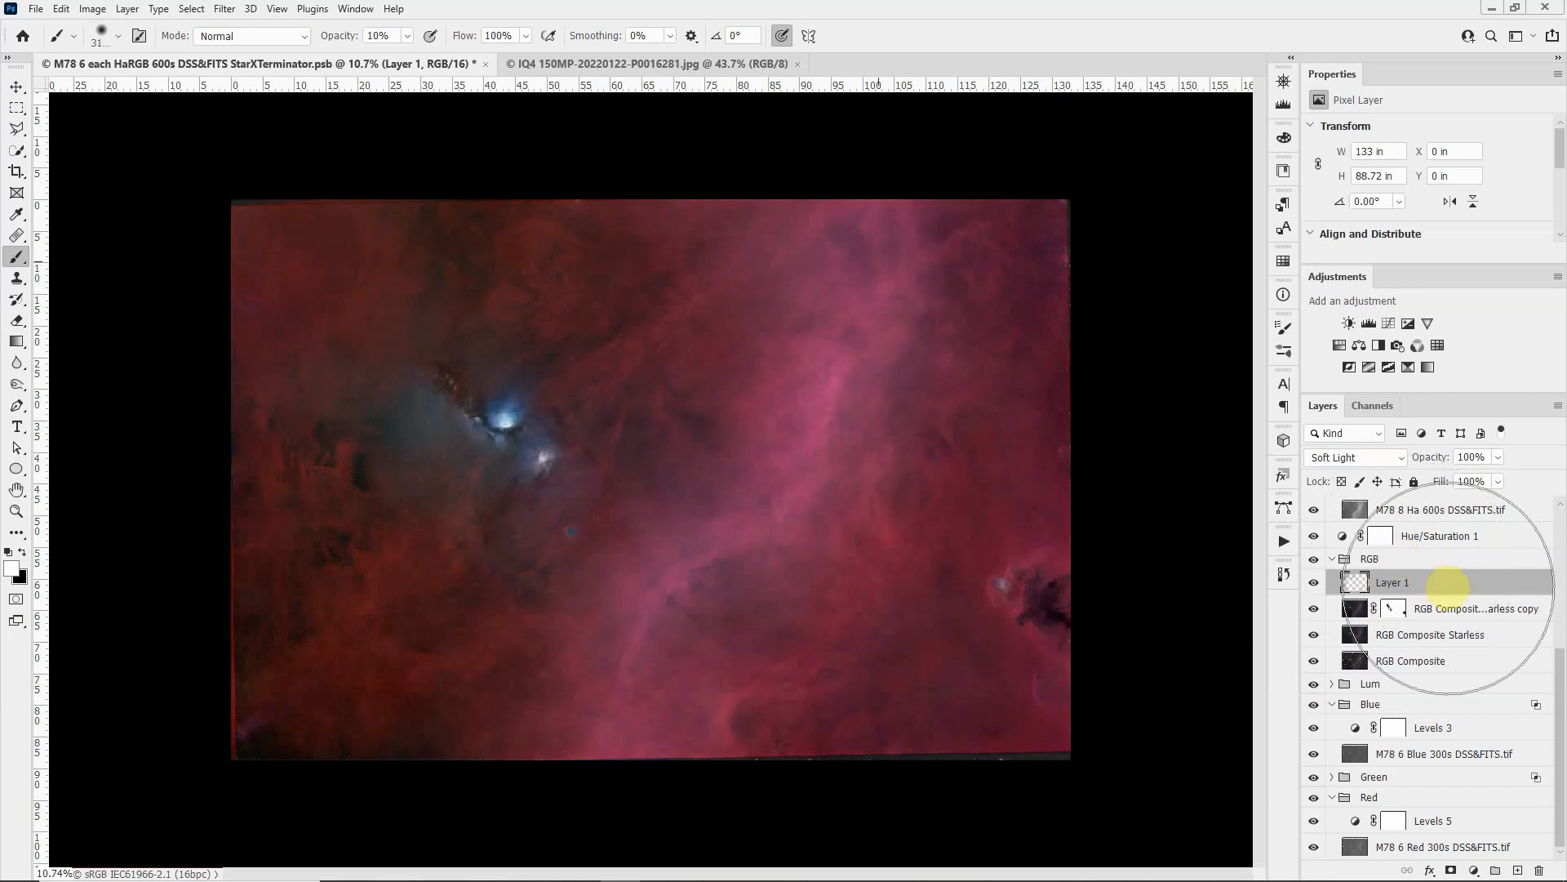
Step: Select Layer 3 above the Hyddrogen group and make it visible
scroll(1406, 557, up, 5)
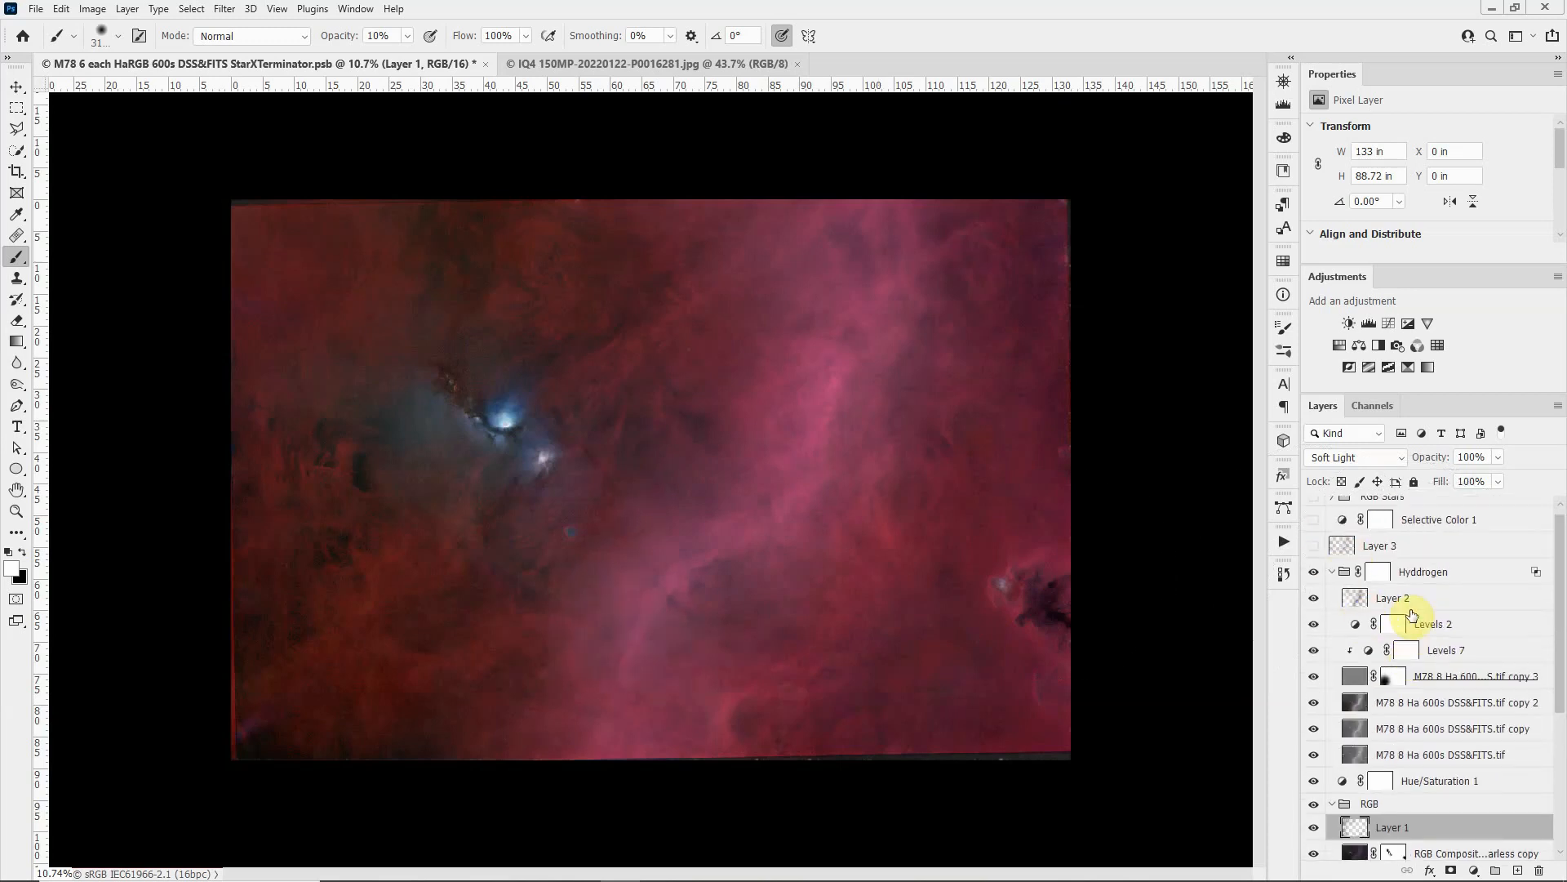
click(1362, 604)
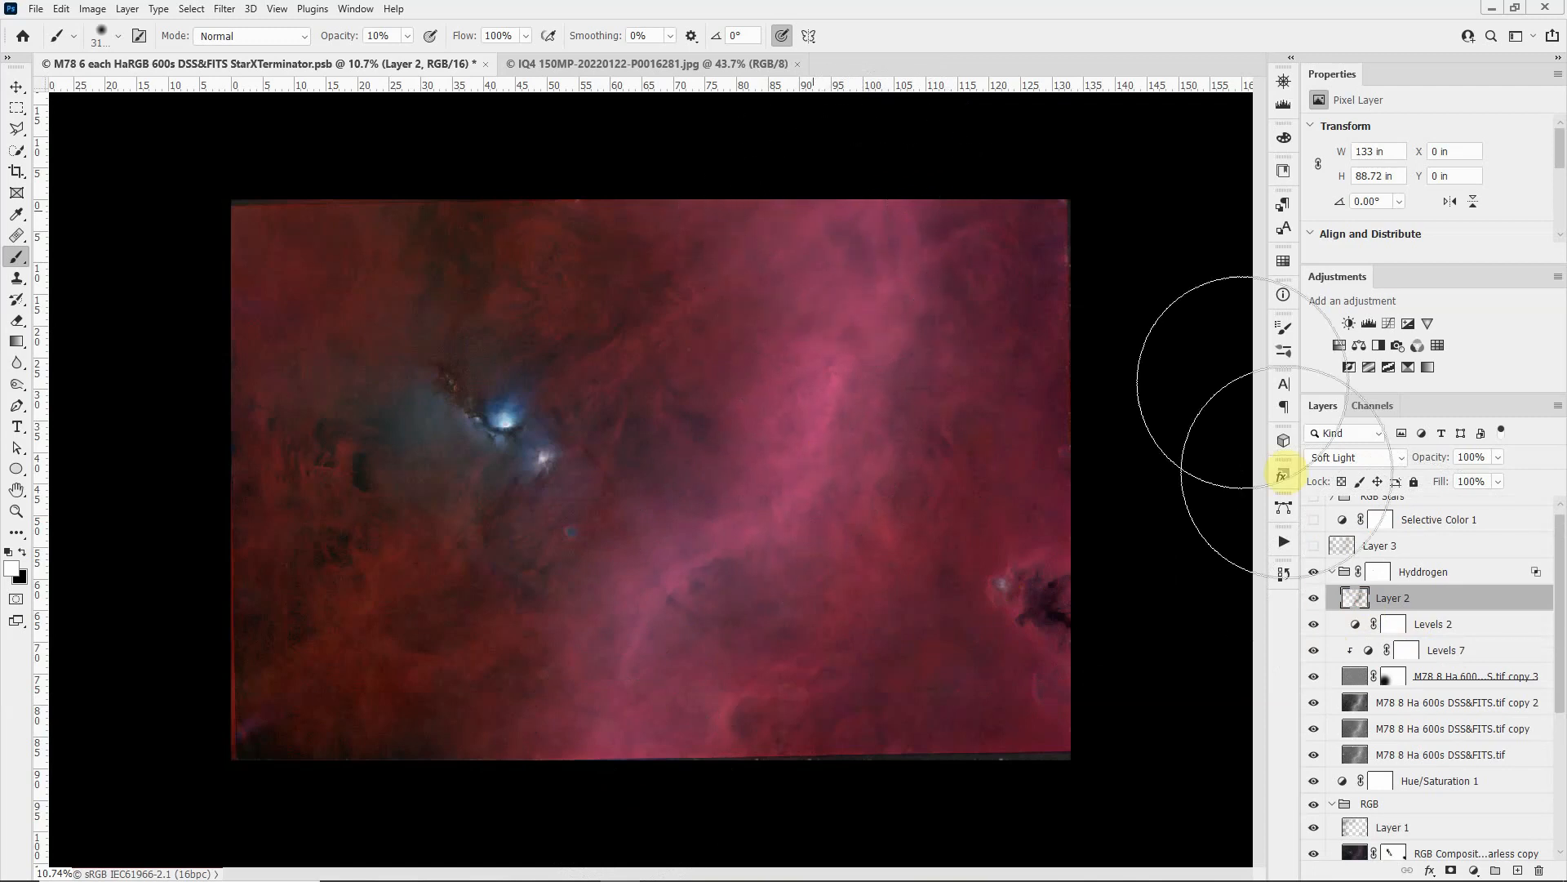
click(1343, 552)
click(1313, 546)
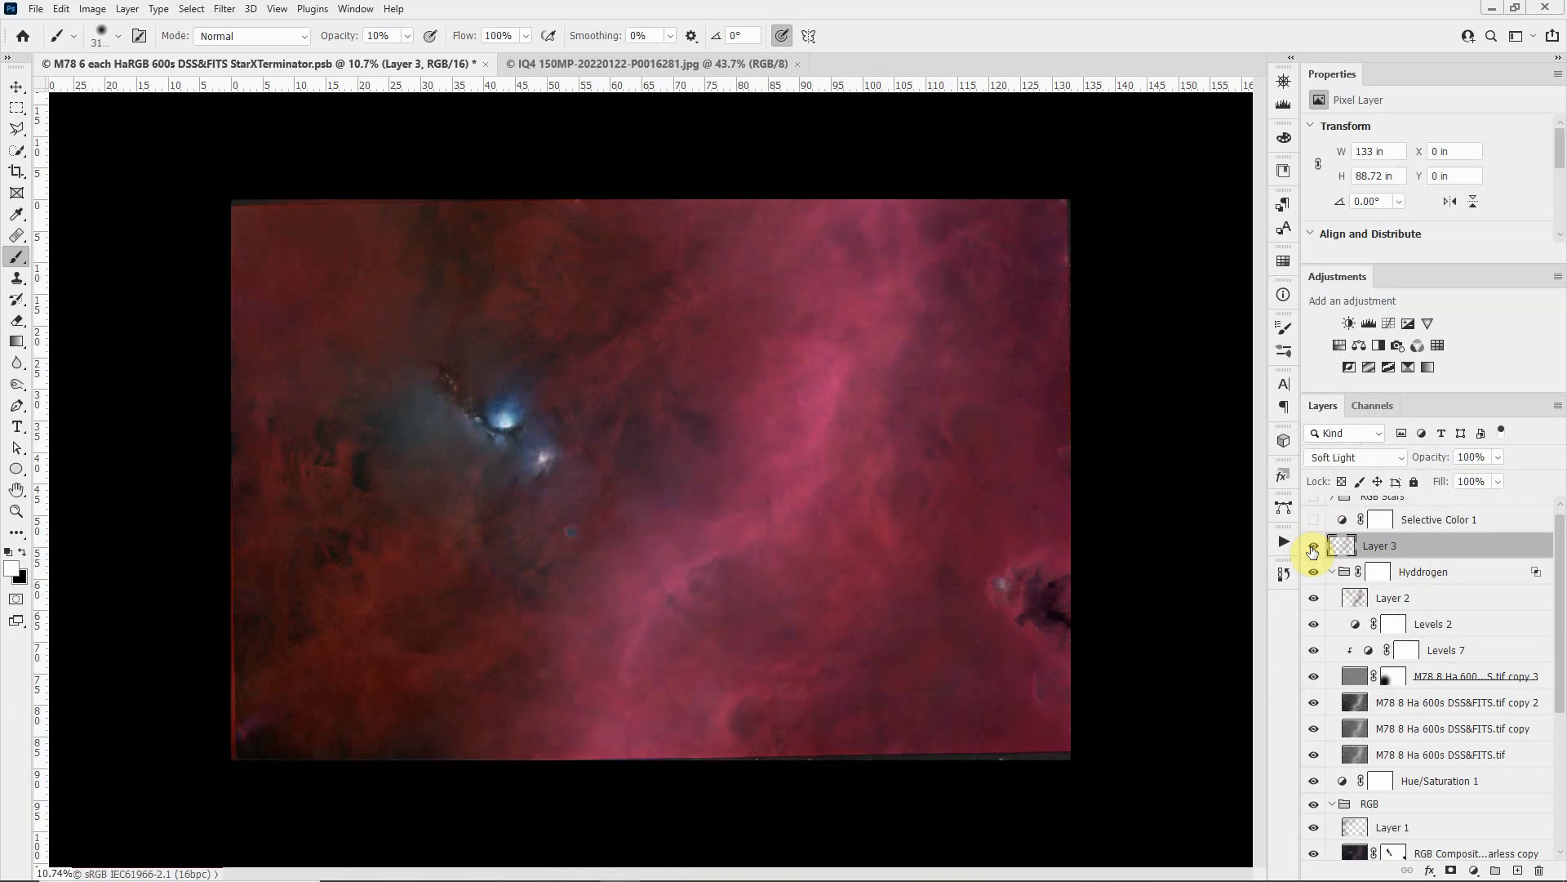
Step: Select Layer 2 in the Hyddrogen group, switch the foreground colour to black, and compare the image with that layer hidden and shown
click(1354, 600)
key(x)
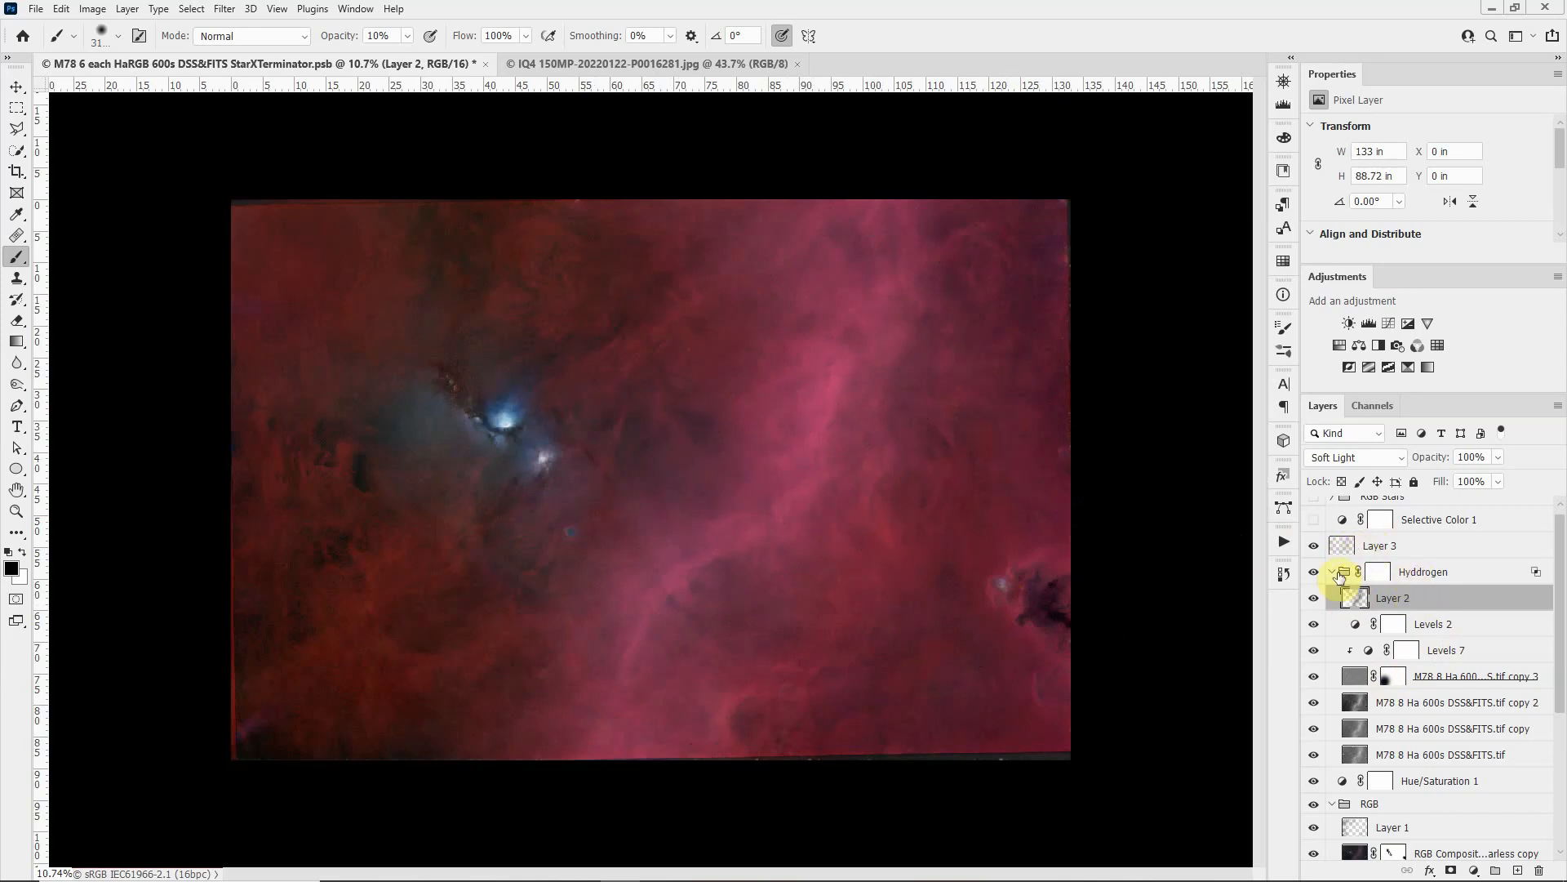
click(1316, 600)
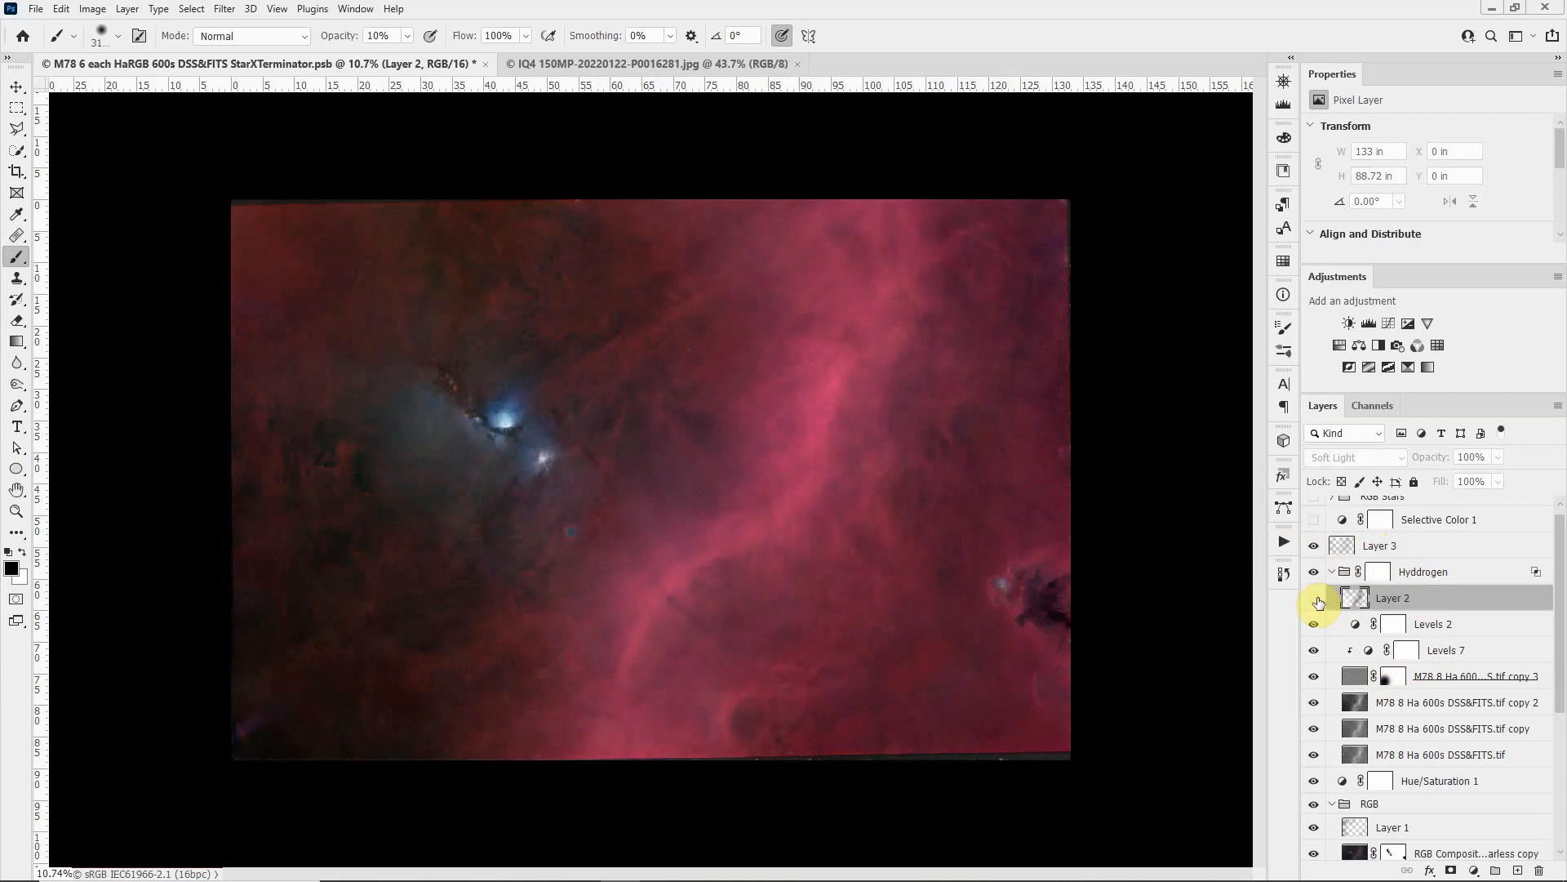
click(1316, 600)
click(1316, 600)
click(1316, 600)
Step: Show Selective Color 1 and the RGB Stars group, including its Hue/Saturation 2, Levels 8 and RGB Stars layers
scroll(1429, 628, up, 1)
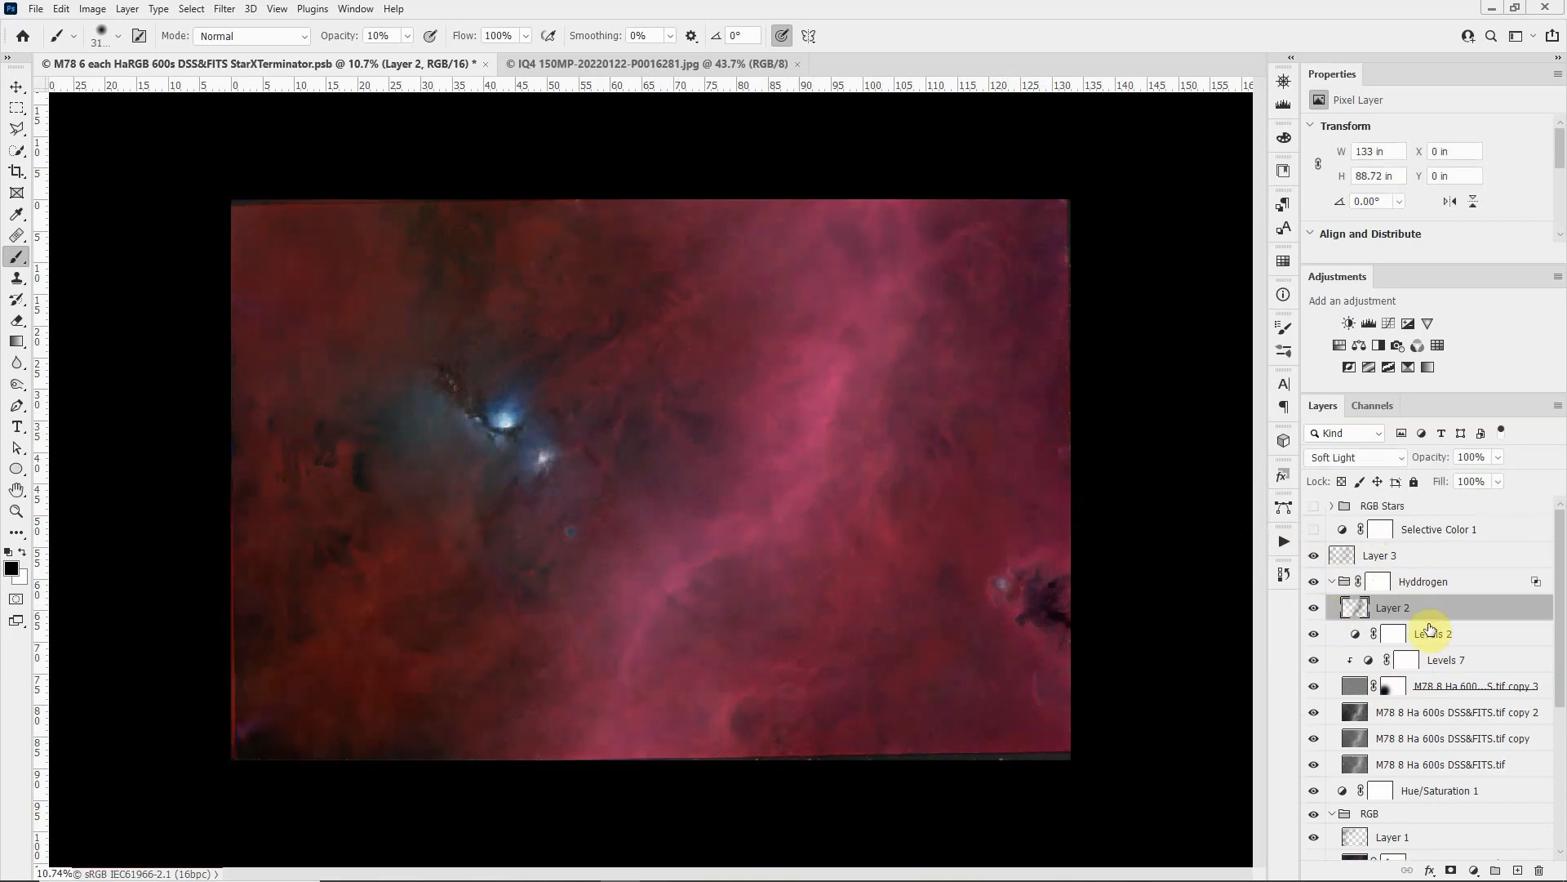
click(1315, 530)
click(1314, 509)
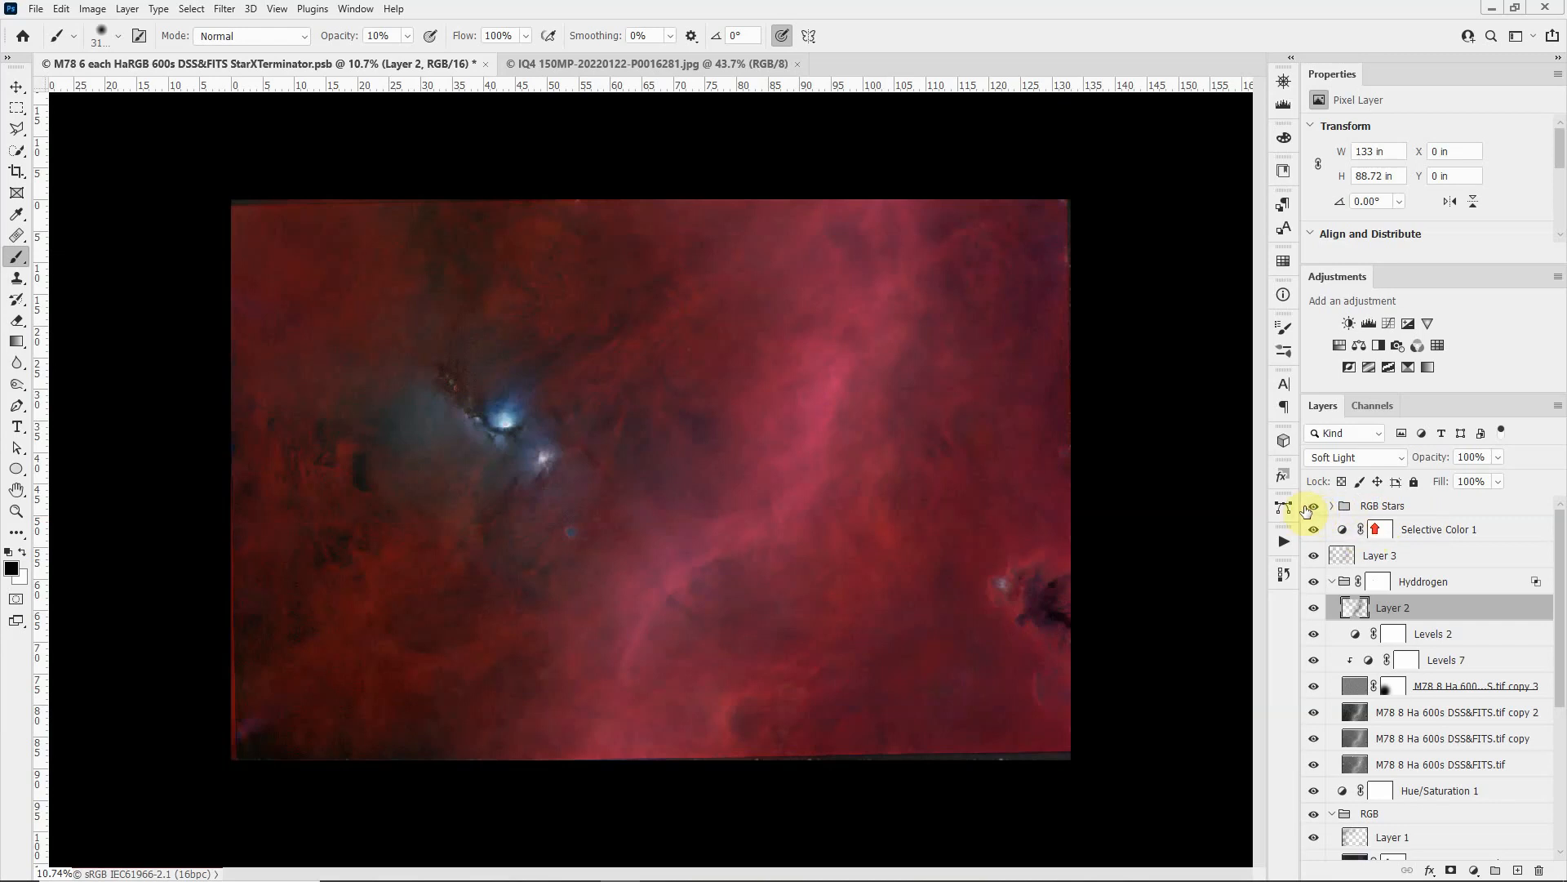
click(1333, 507)
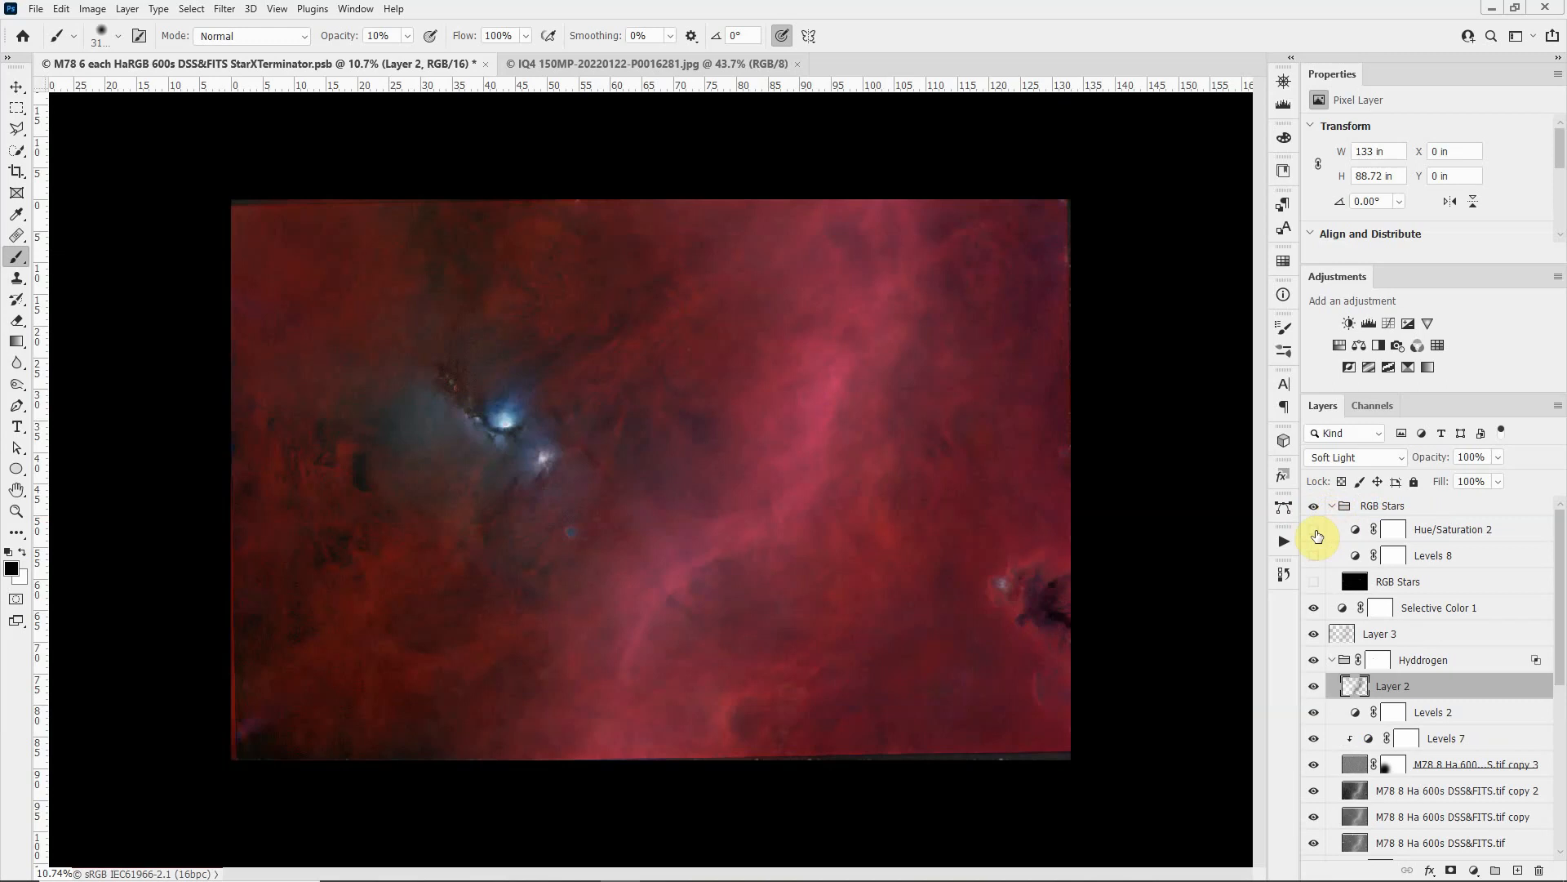
click(1314, 584)
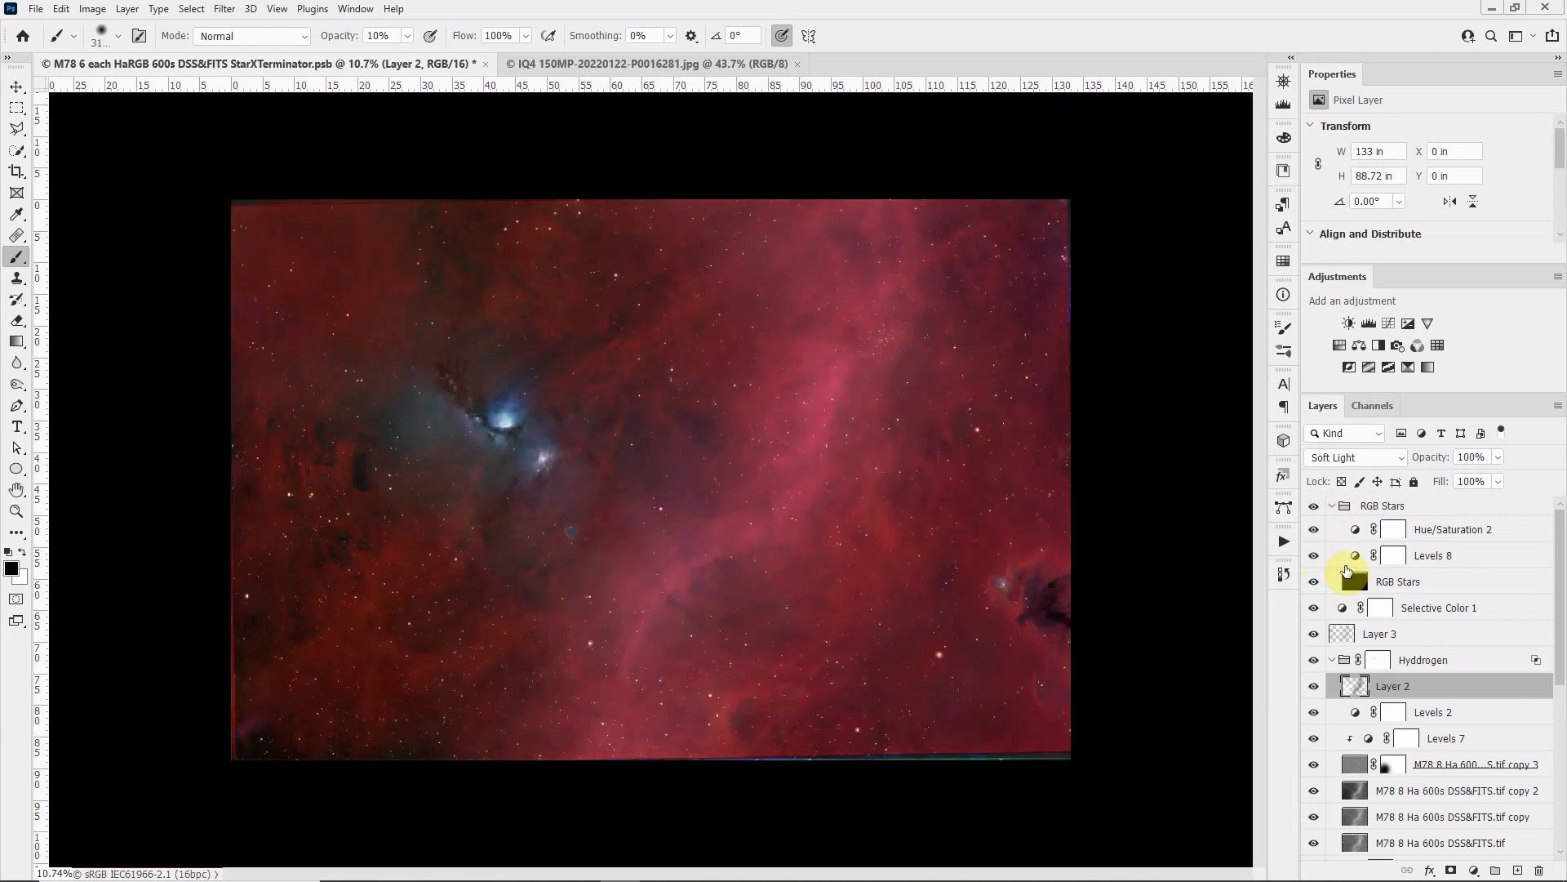
Step: Compare the composite around the nebula with the RGB Stars and Hyddrogen groups hidden and shown
scroll(669, 477, up, 4)
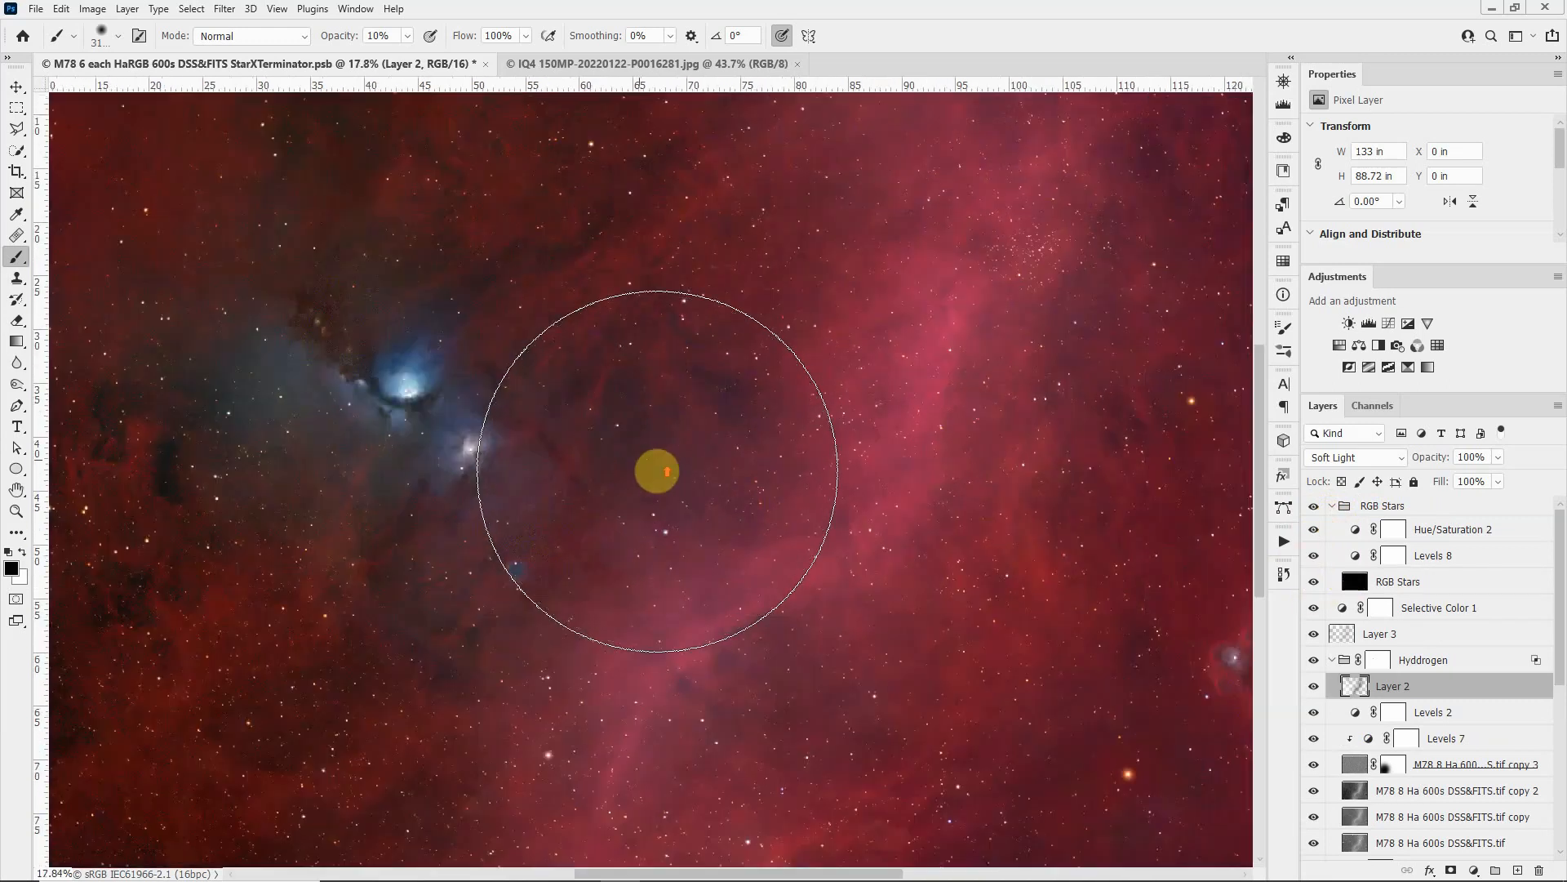
click(1314, 507)
click(1316, 511)
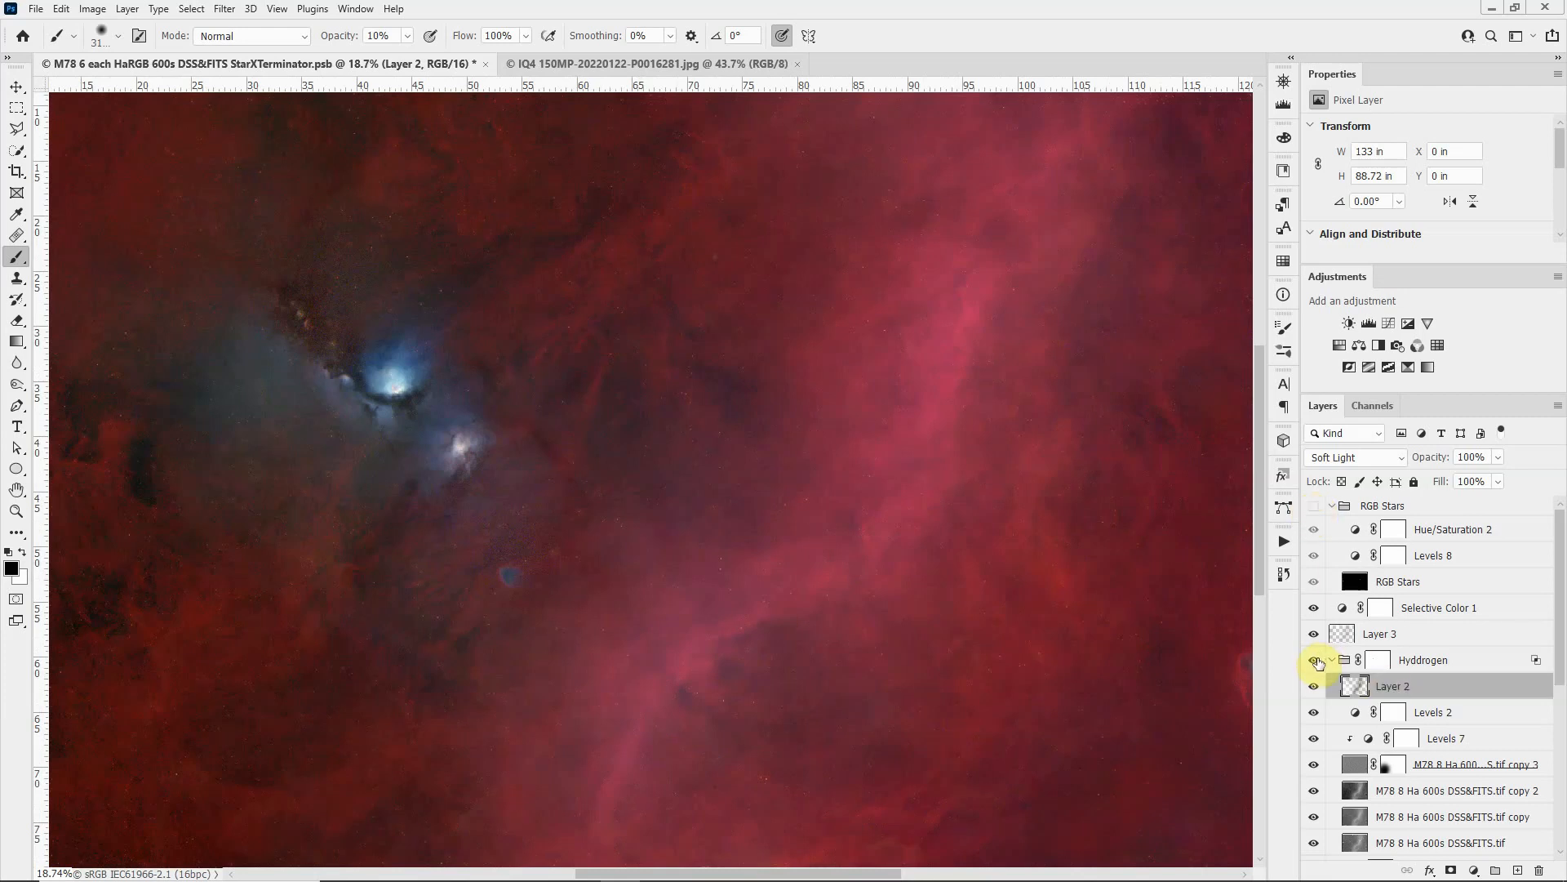
click(1315, 660)
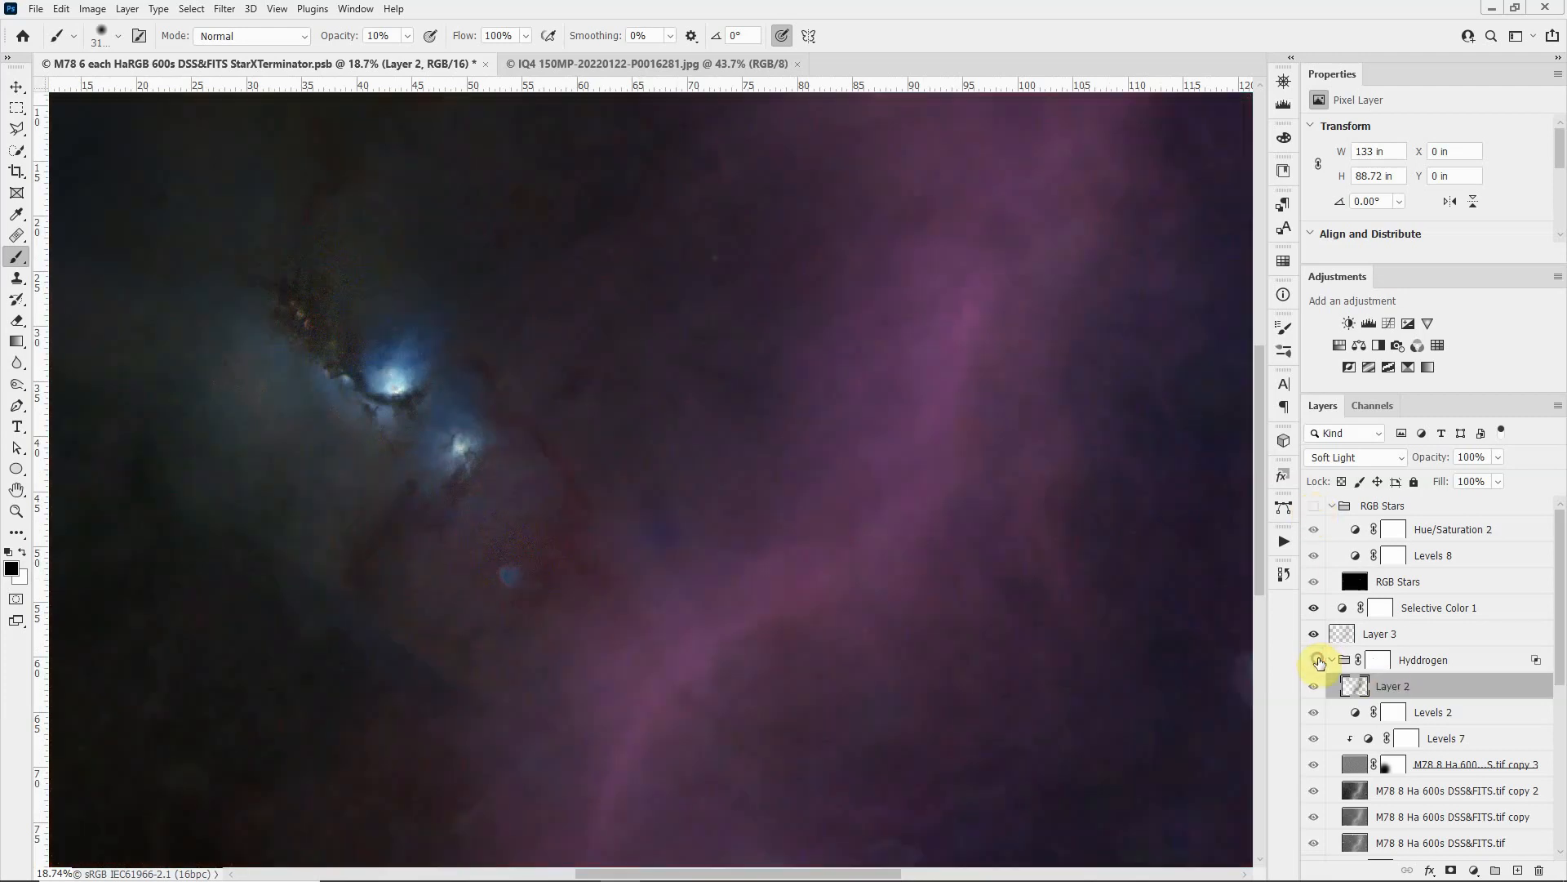
click(1316, 505)
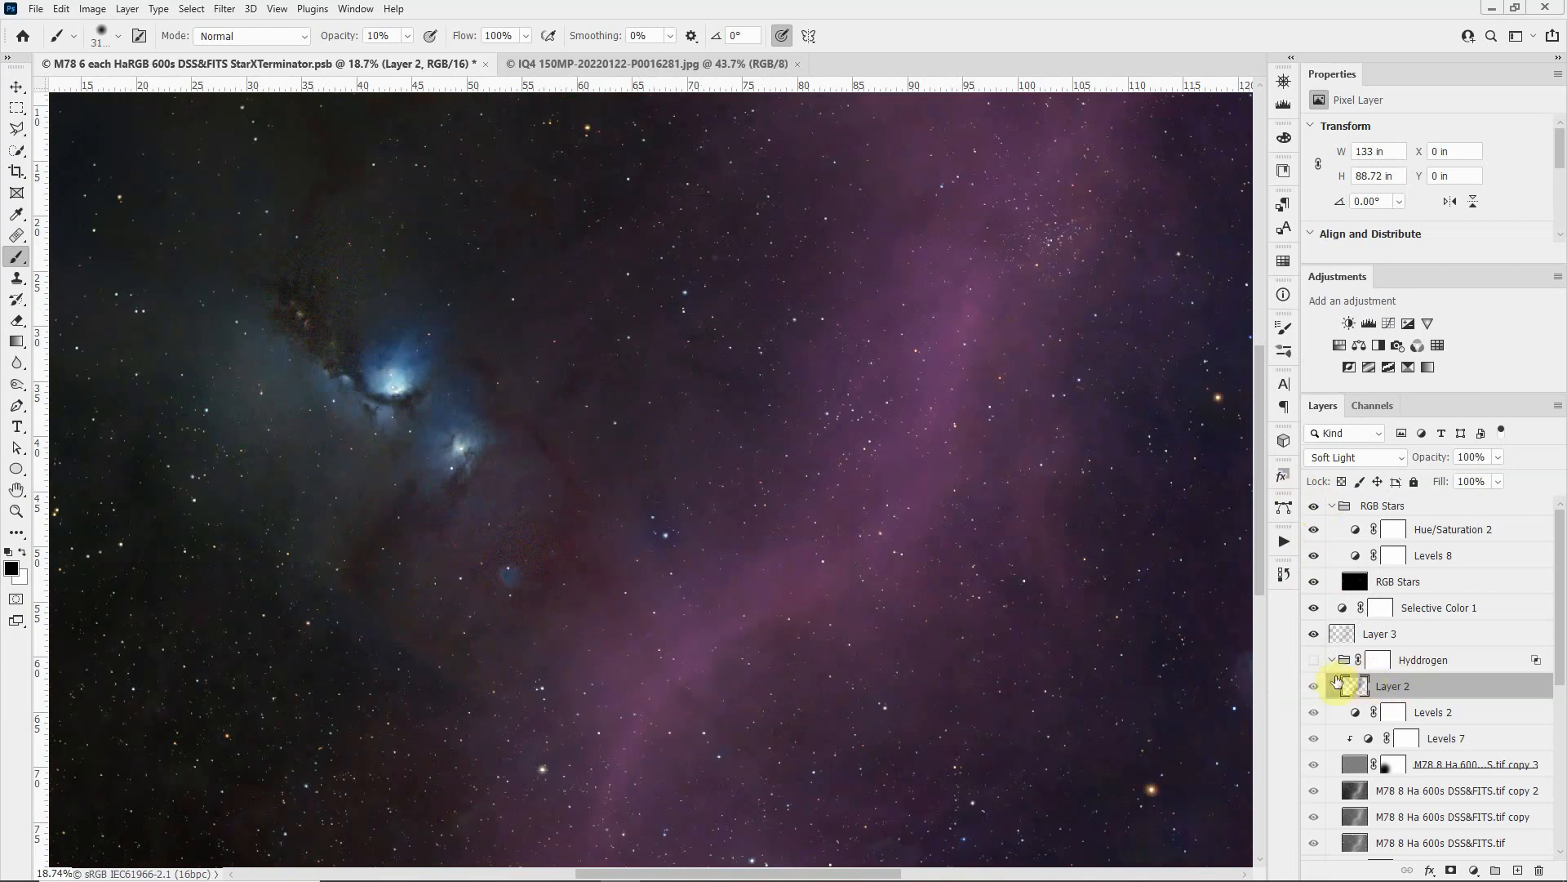
click(1315, 661)
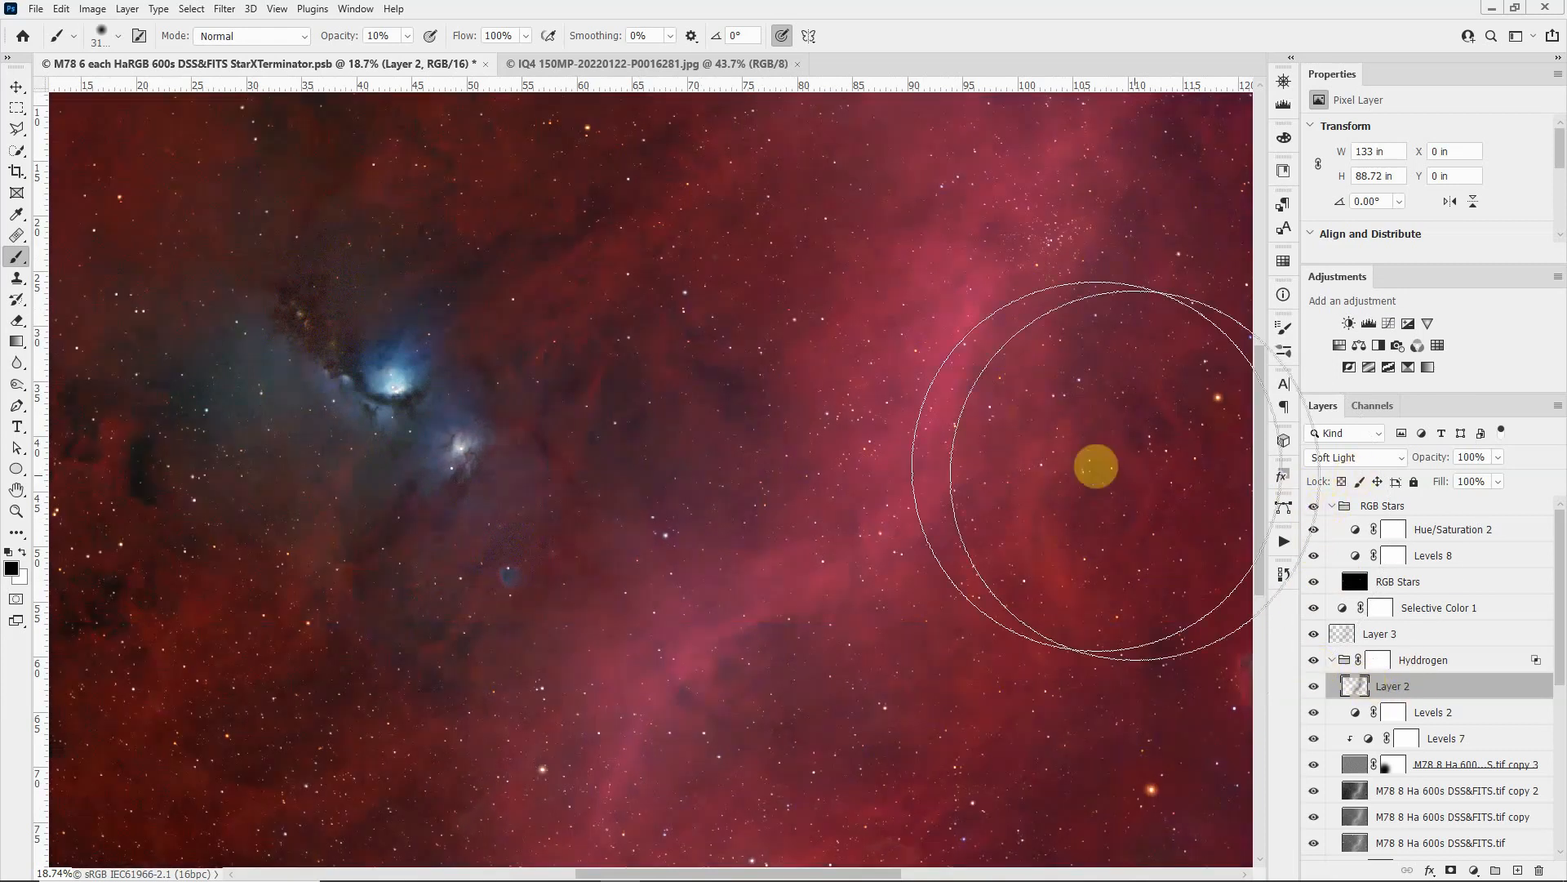
scroll(1030, 462, down, 1)
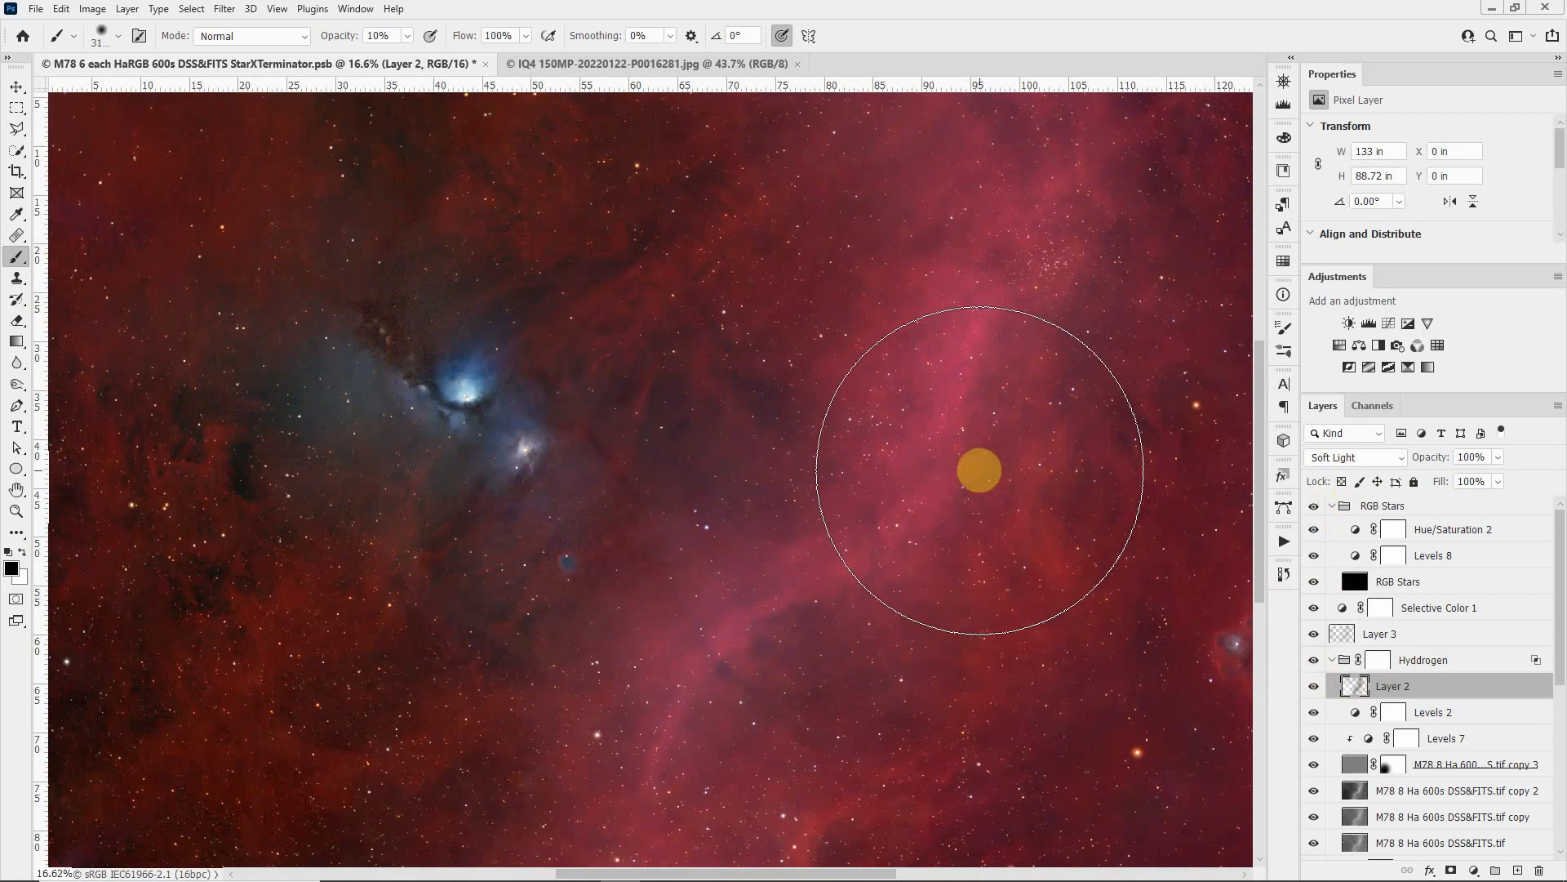
click(1314, 506)
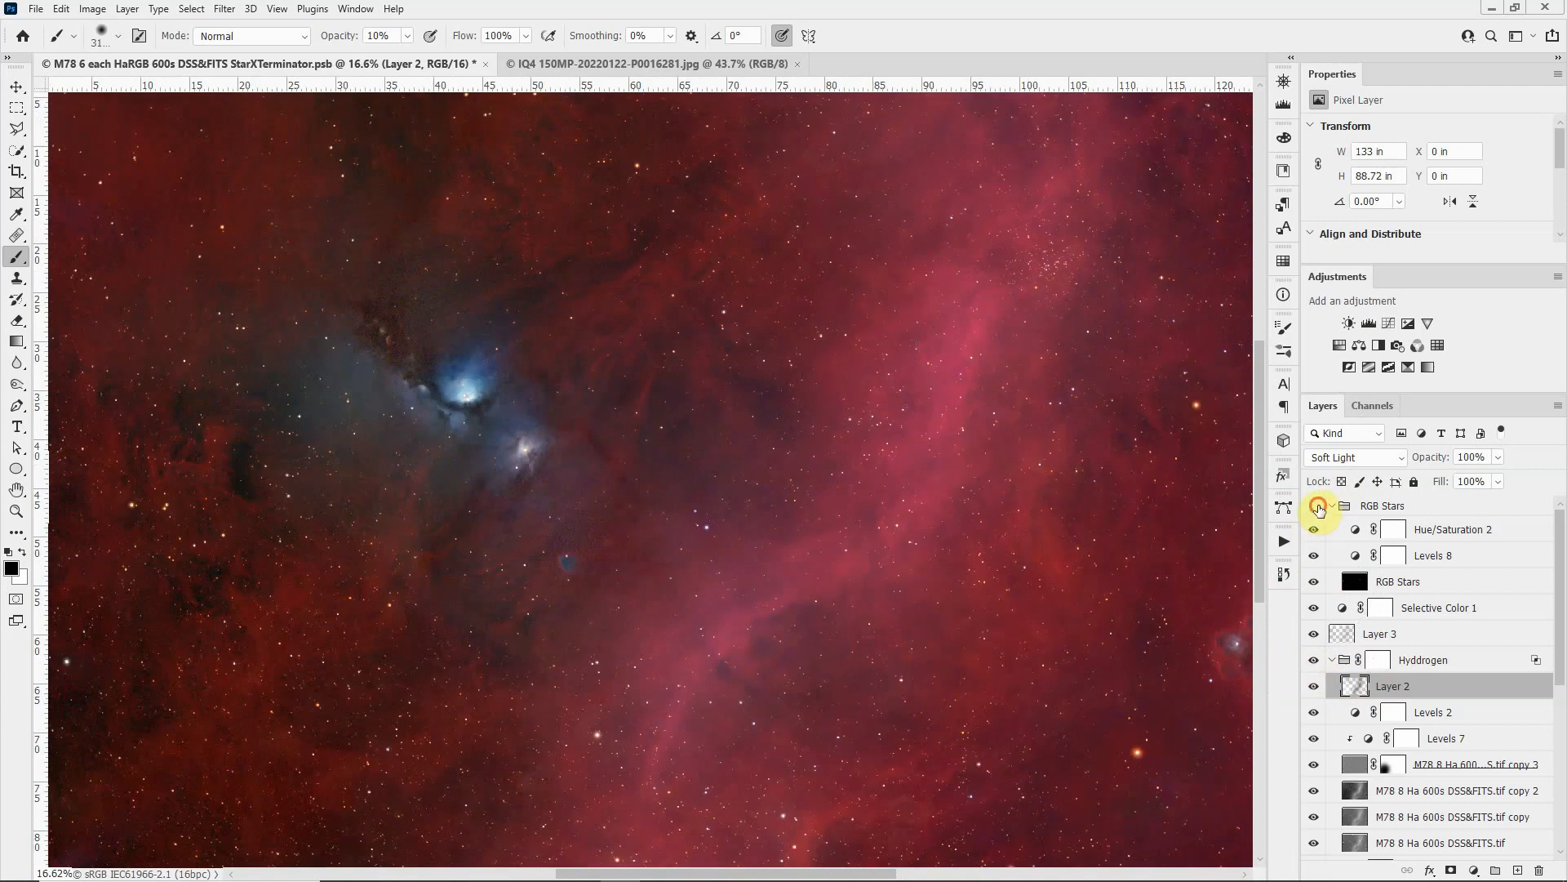